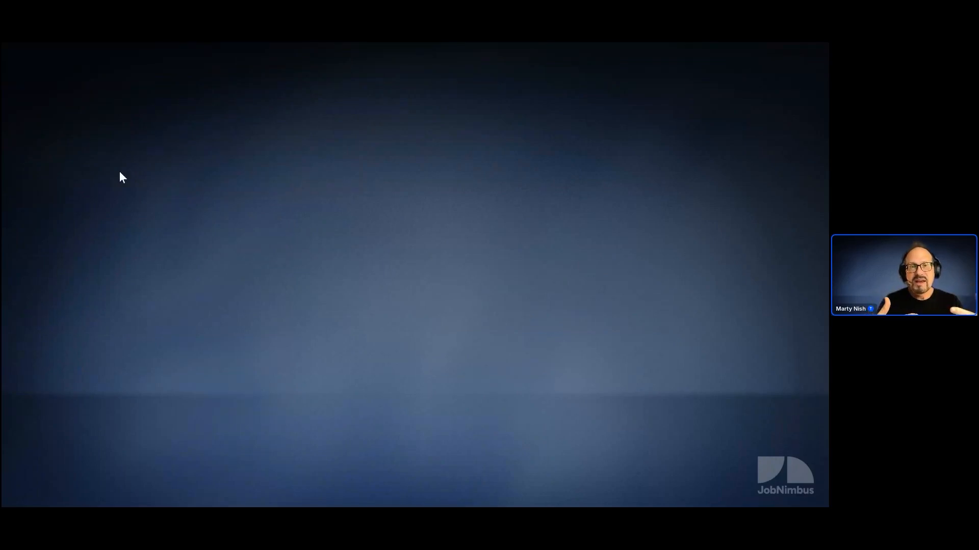
pyautogui.click(124, 147)
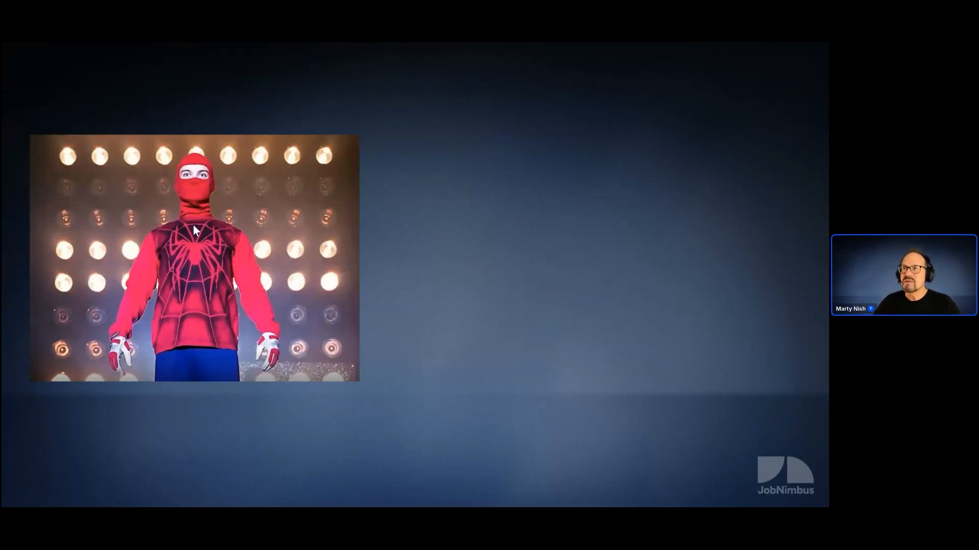
pyautogui.click(204, 239)
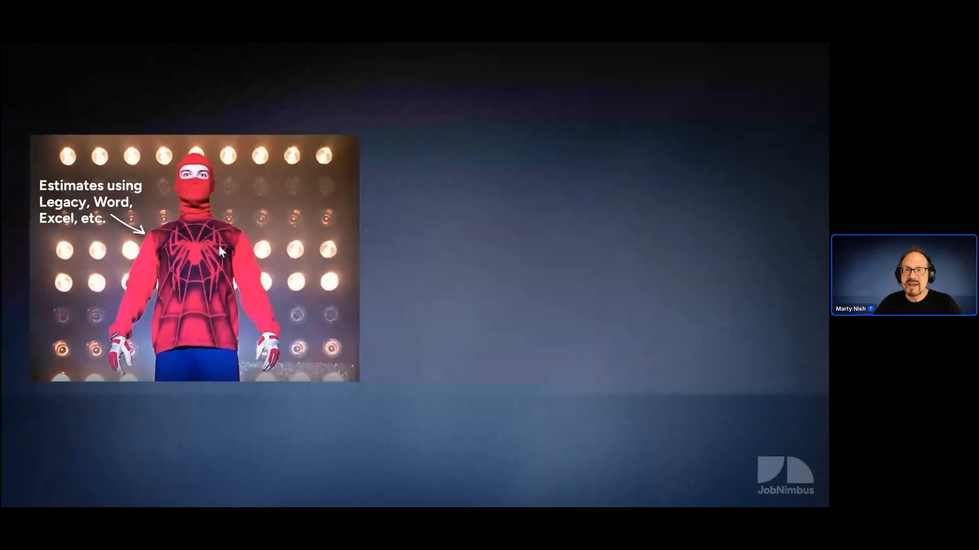
pyautogui.click(243, 253)
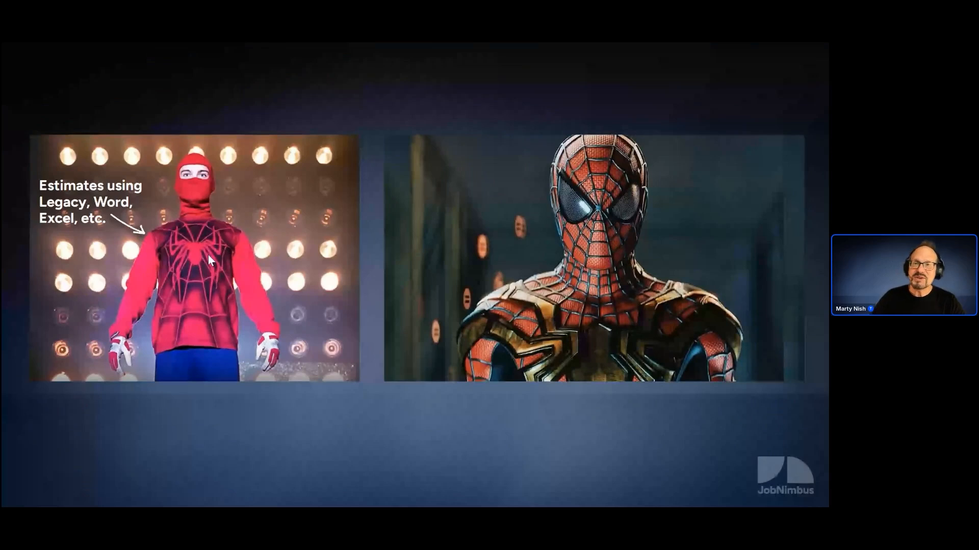
pyautogui.click(178, 258)
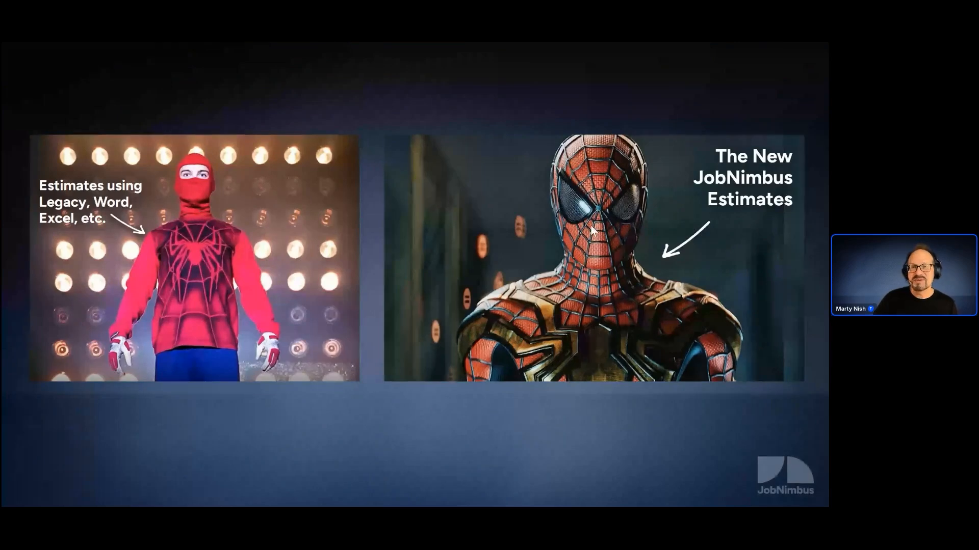
pyautogui.click(414, 237)
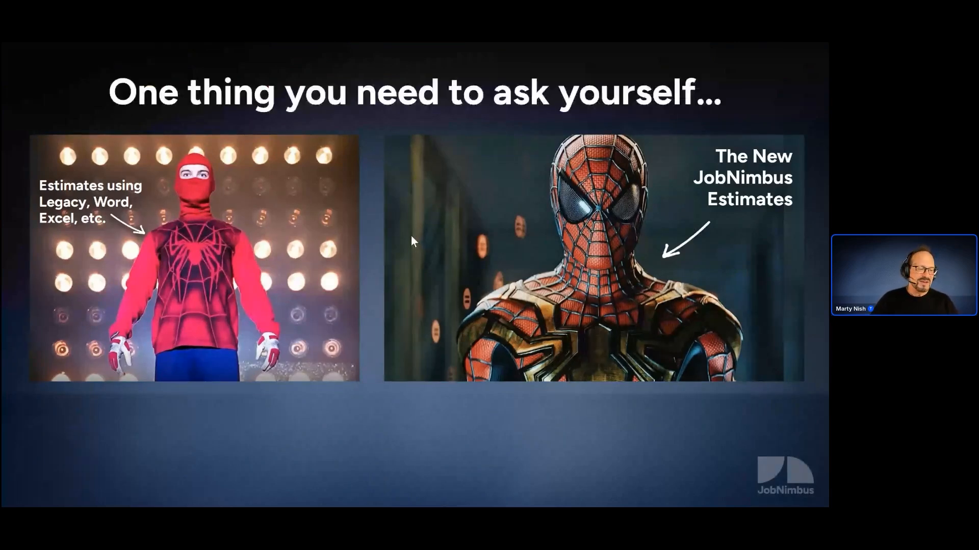
pyautogui.click(377, 249)
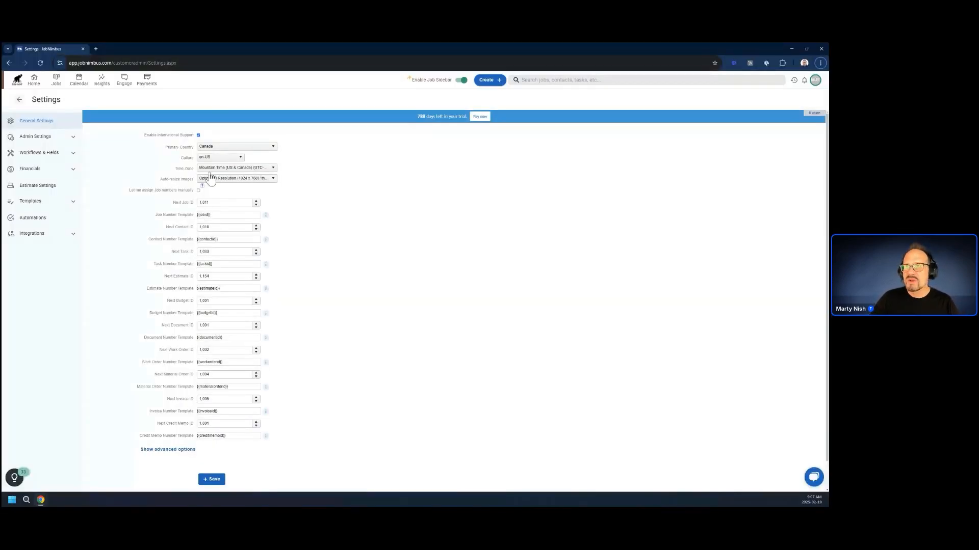
# Open the list of estimate templates in the estimate settings.
pyautogui.click(42, 185)
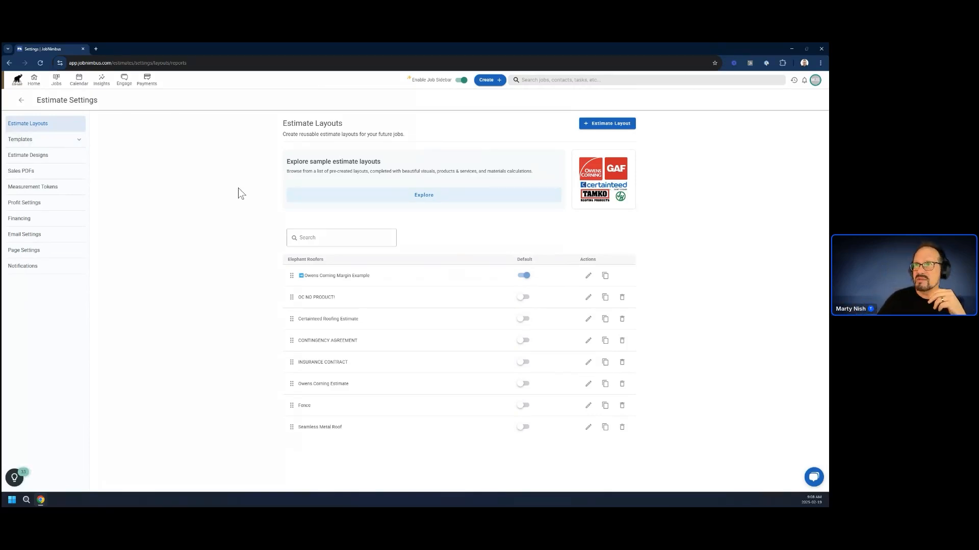
pyautogui.click(33, 144)
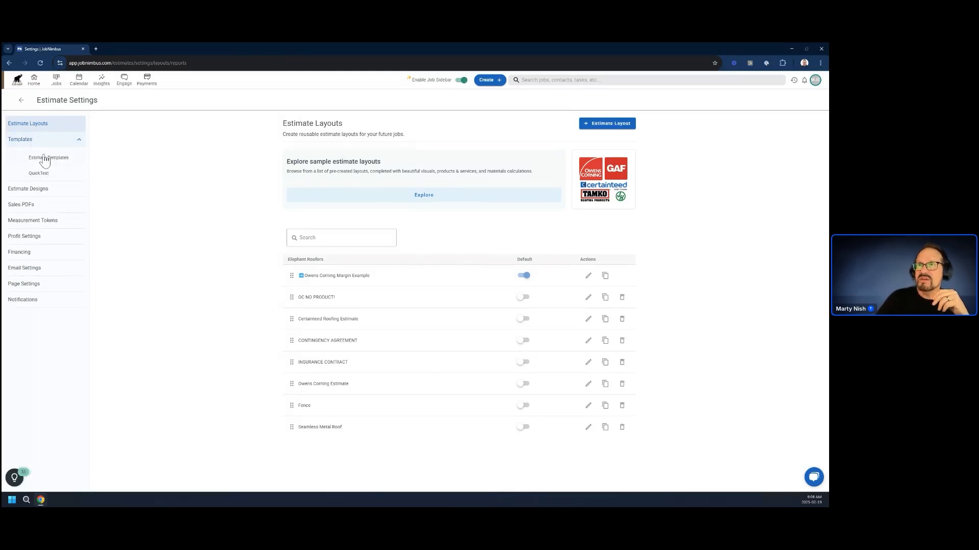
pyautogui.click(36, 162)
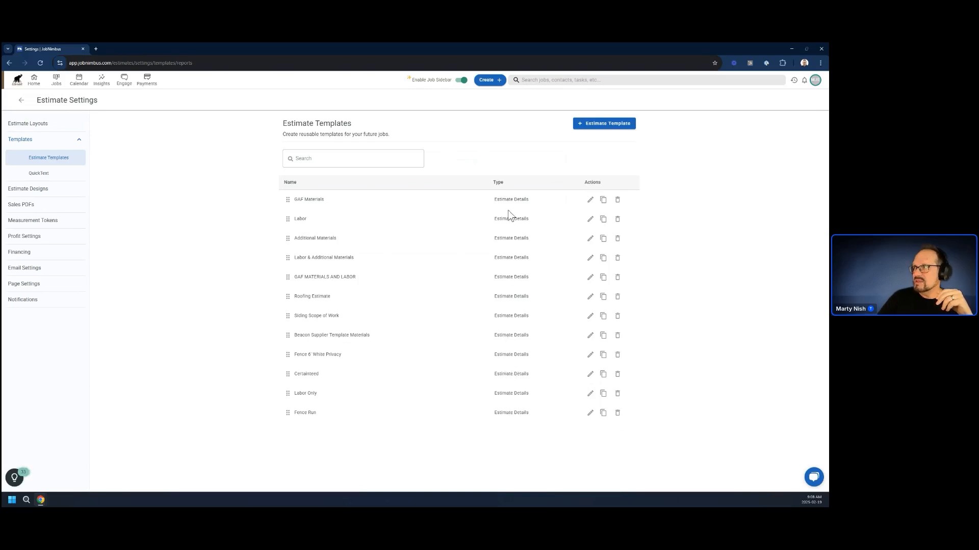
# Create an Introduction Template named "Repairs" for the Elephant Roofers location.
pyautogui.click(594, 123)
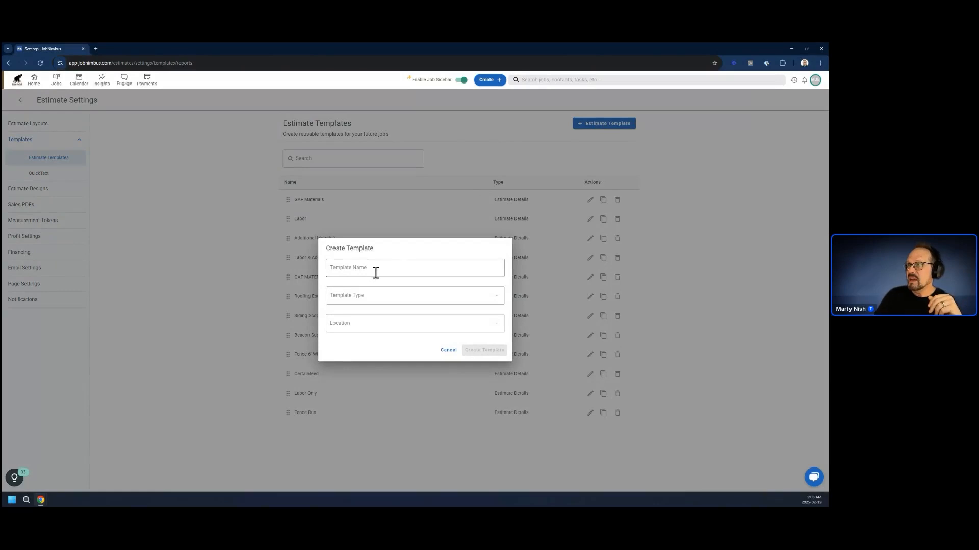
pyautogui.click(369, 300)
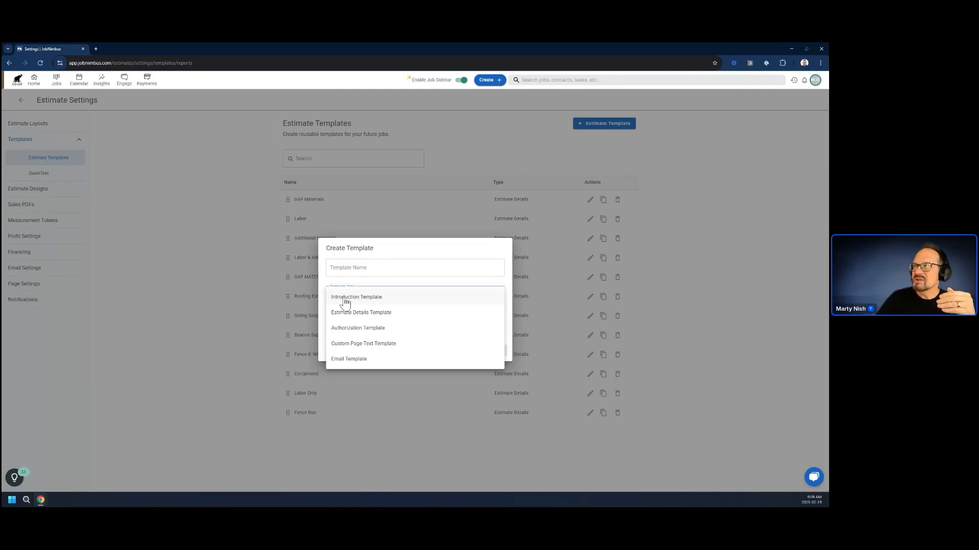
pyautogui.click(345, 298)
pyautogui.click(365, 268)
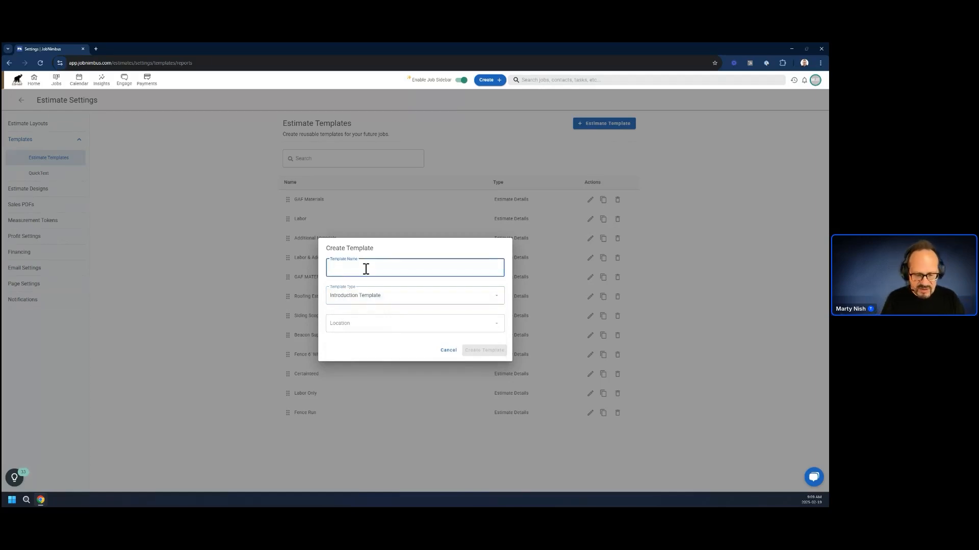
pyautogui.write('Repairs')
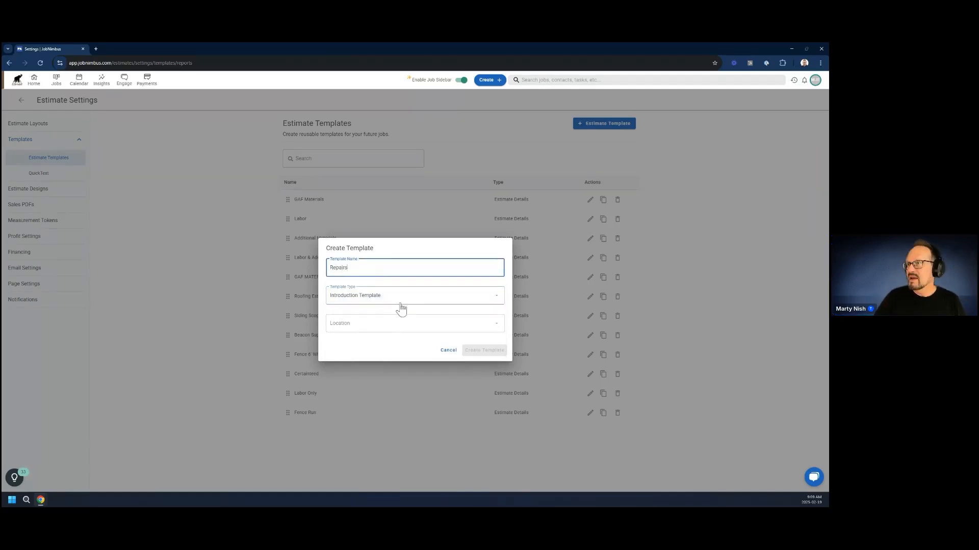
pyautogui.click(366, 323)
pyautogui.click(363, 331)
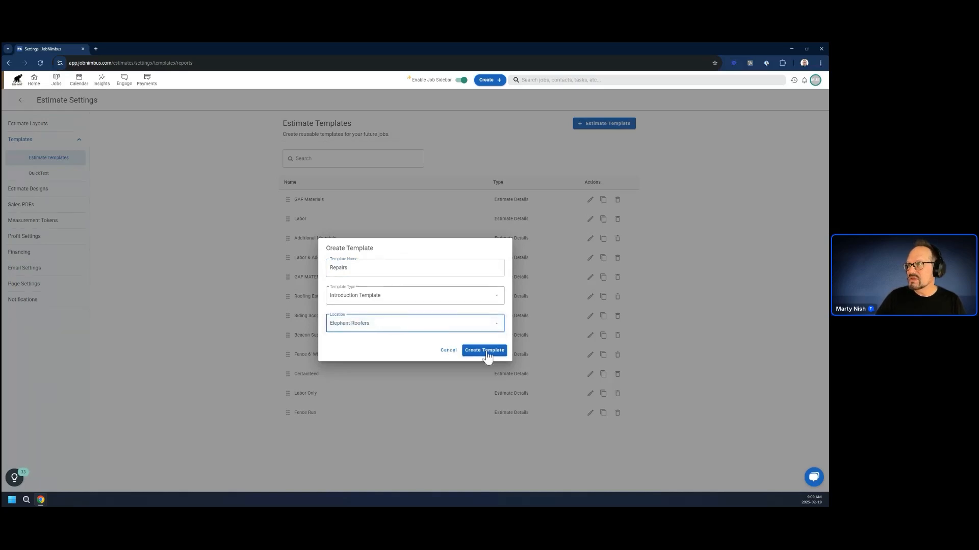
pyautogui.click(492, 351)
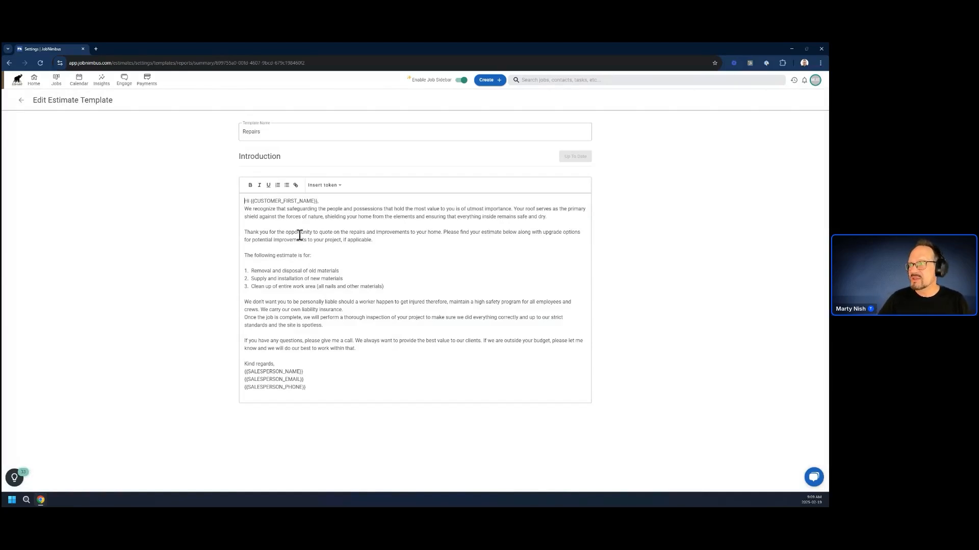
pyautogui.click(339, 187)
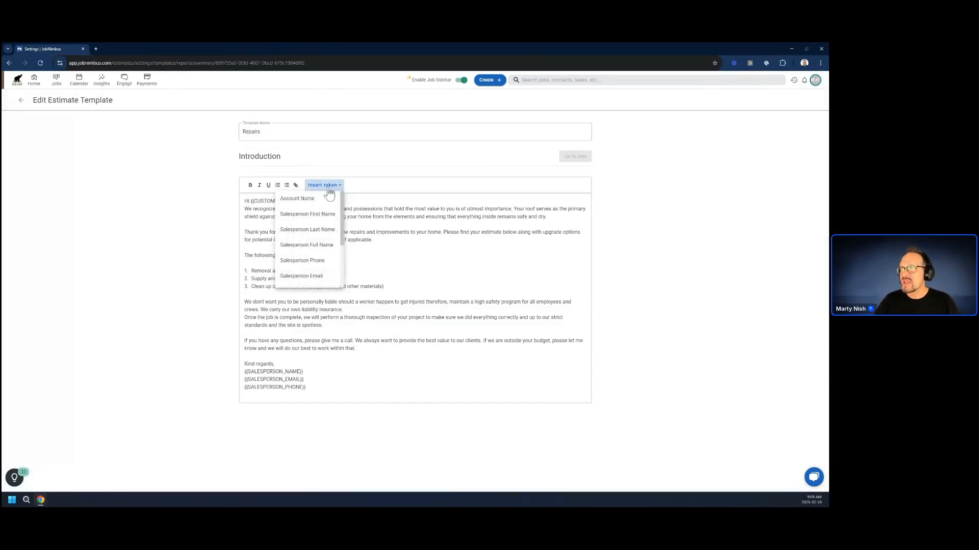
pyautogui.click(380, 195)
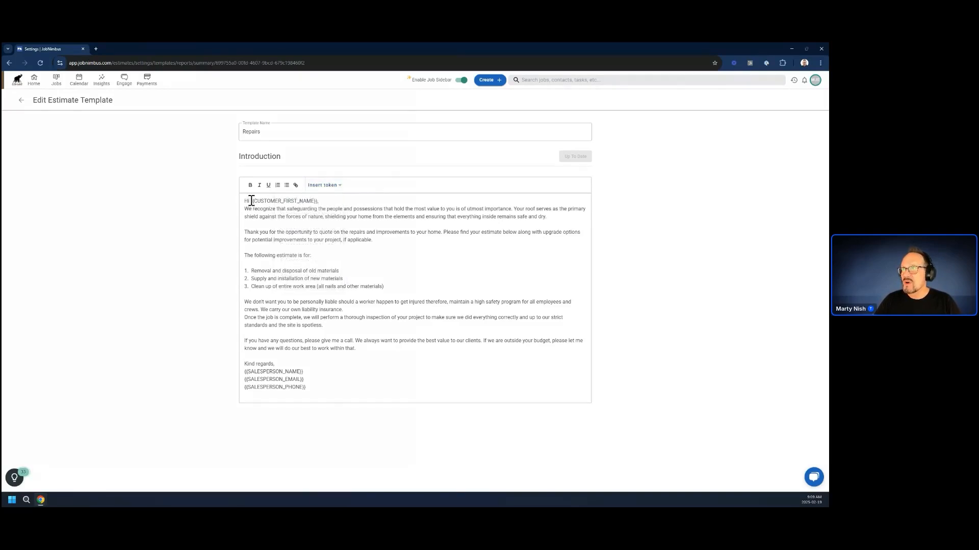
pyautogui.moveTo(250, 200); pyautogui.dragTo(317, 201)
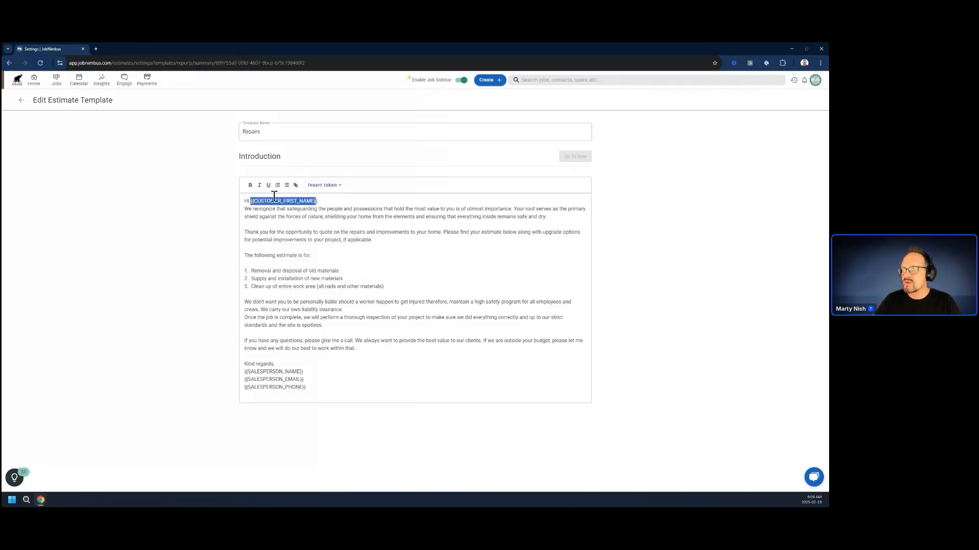
pyautogui.click(320, 201)
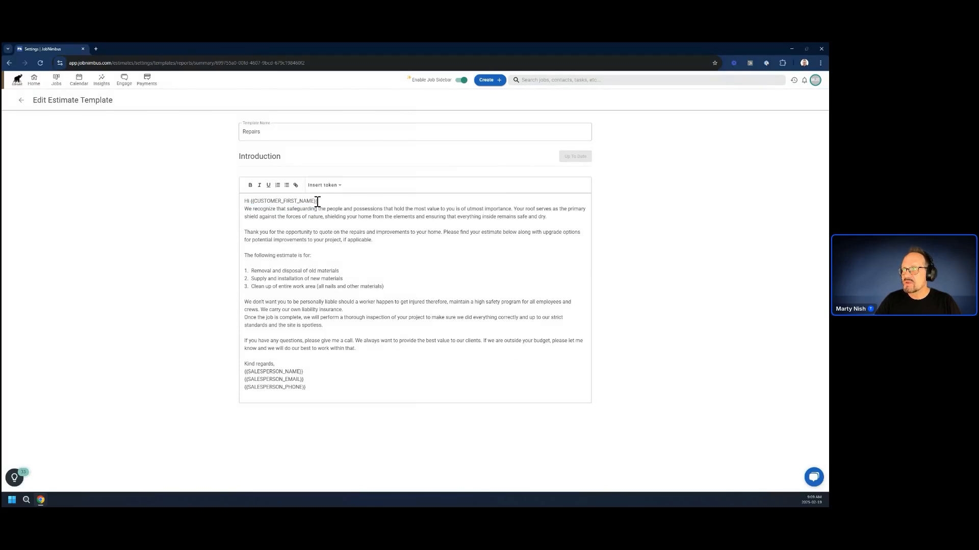
pyautogui.moveTo(317, 202); pyautogui.dragTo(250, 201)
pyautogui.click(339, 203)
# Replace the first-name token in the introduction's greeting with the Customer Full Name token followed by a comma.
pyautogui.moveTo(320, 201); pyautogui.dragTo(254, 198)
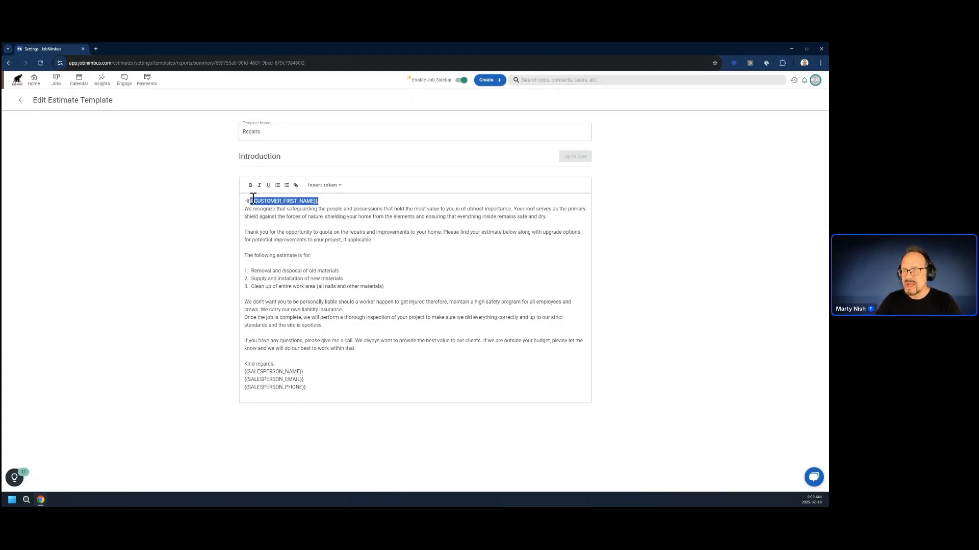
pyautogui.press('BackSpace')
pyautogui.click(337, 186)
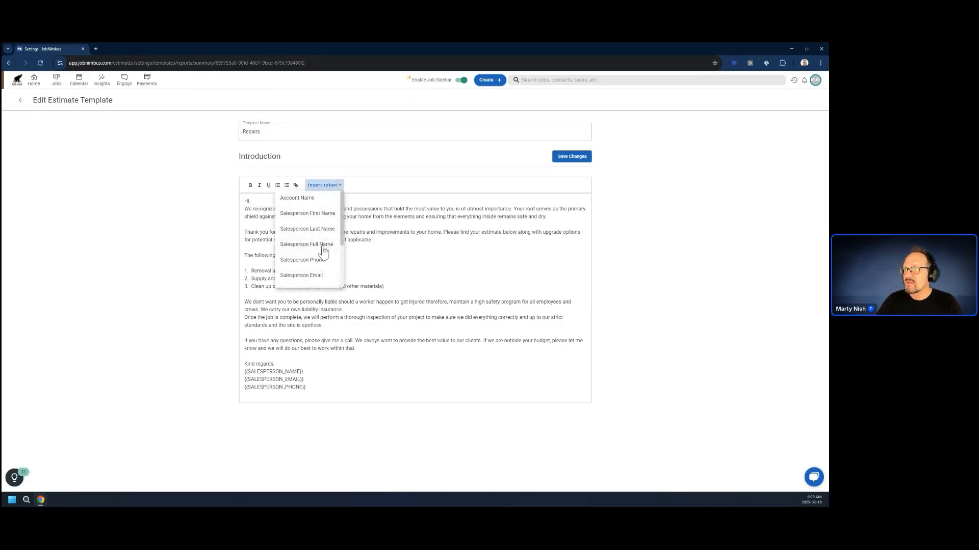
pyautogui.scroll(-2, 324, 250)
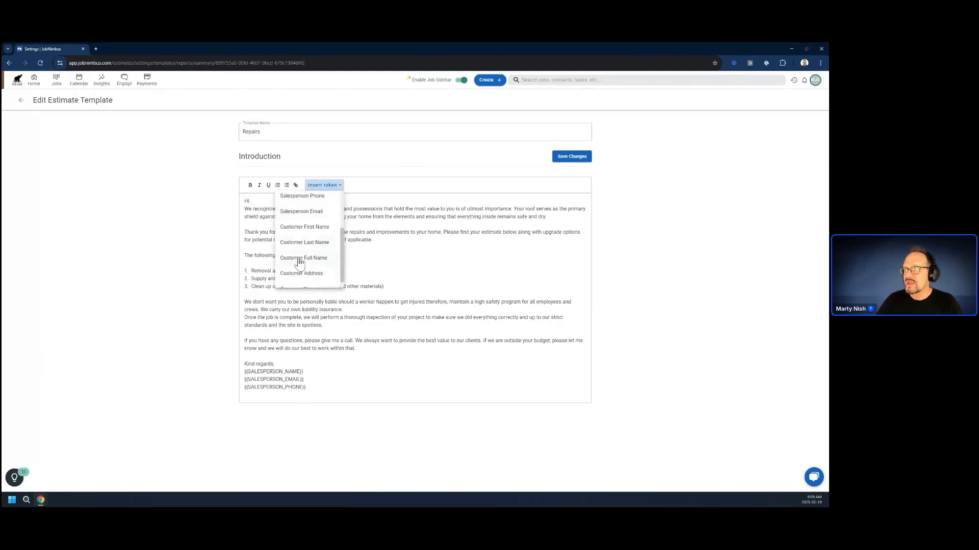
pyautogui.click(299, 259)
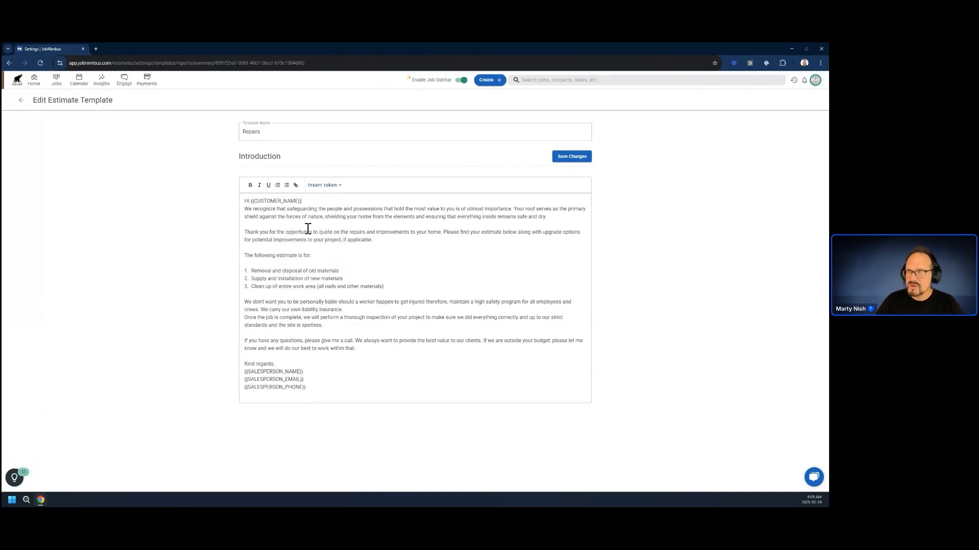
pyautogui.write(',')
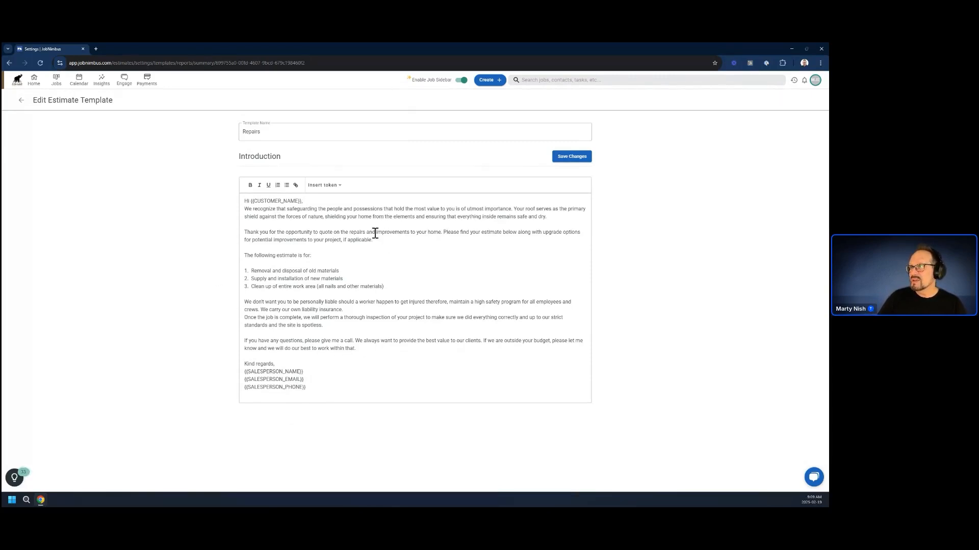
# Delete the introduction's opening paragraph about safeguarding people and possessions, directly below the greeting.
pyautogui.moveTo(543, 216); pyautogui.dragTo(218, 211)
pyautogui.press('BackSpace')
pyautogui.press('BackSpace')
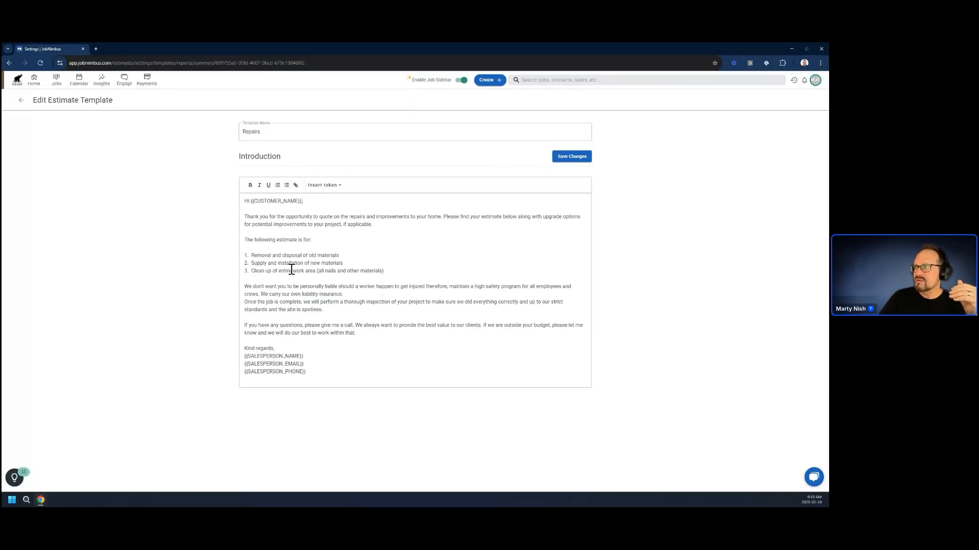
# Save the Repairs template and move it to the top of the estimate templates list.
pyautogui.click(562, 158)
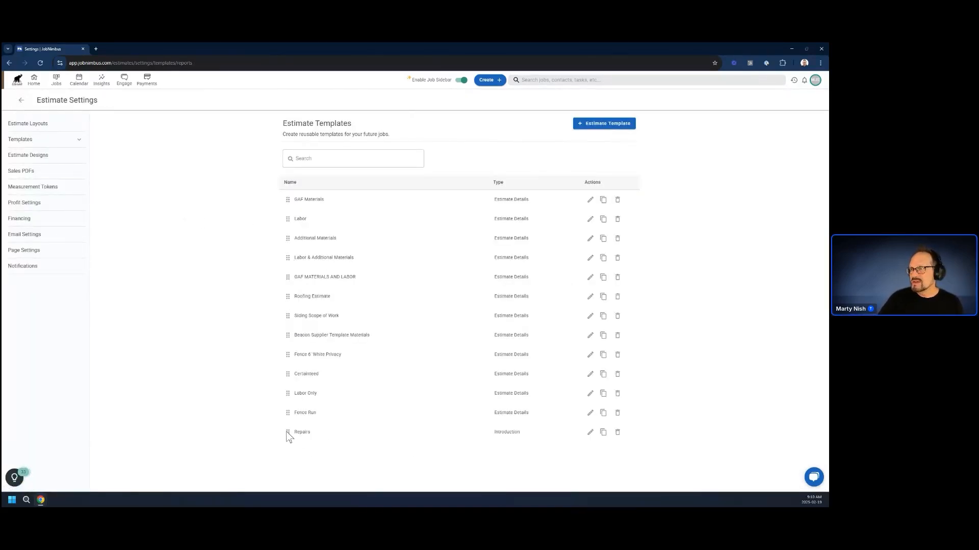
pyautogui.moveTo(286, 431); pyautogui.dragTo(323, 203)
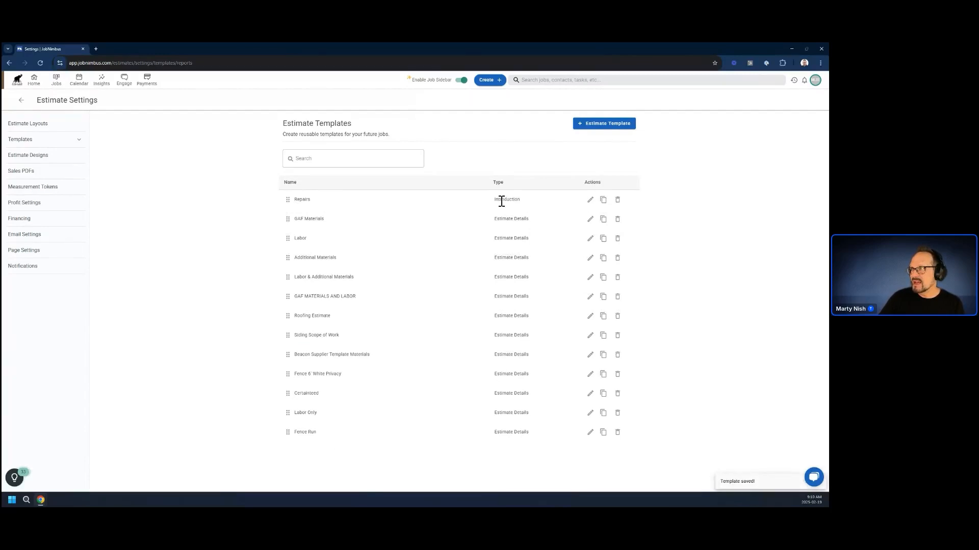
# Create a Custom Page Text Template named "Payment Schedule" for the Elephant Roofers location.
pyautogui.click(604, 124)
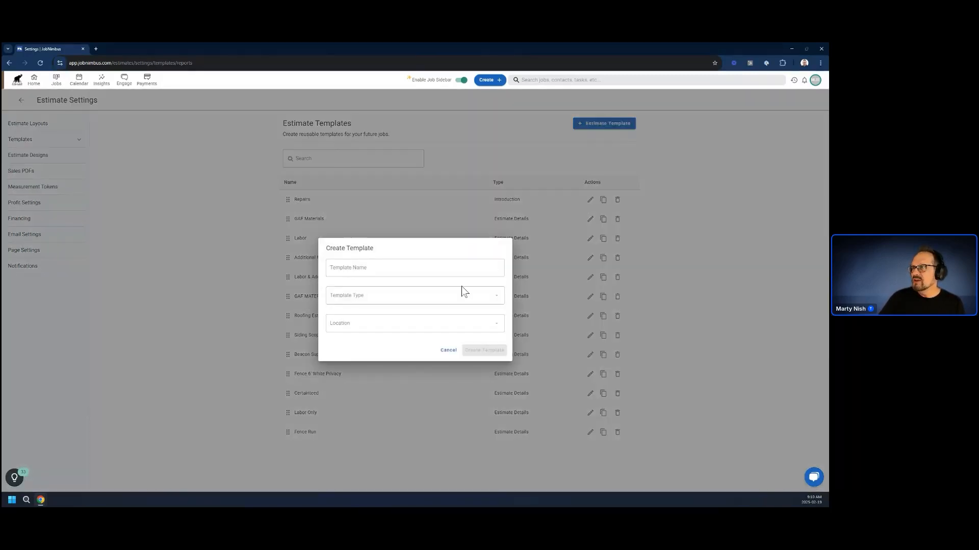
pyautogui.click(378, 292)
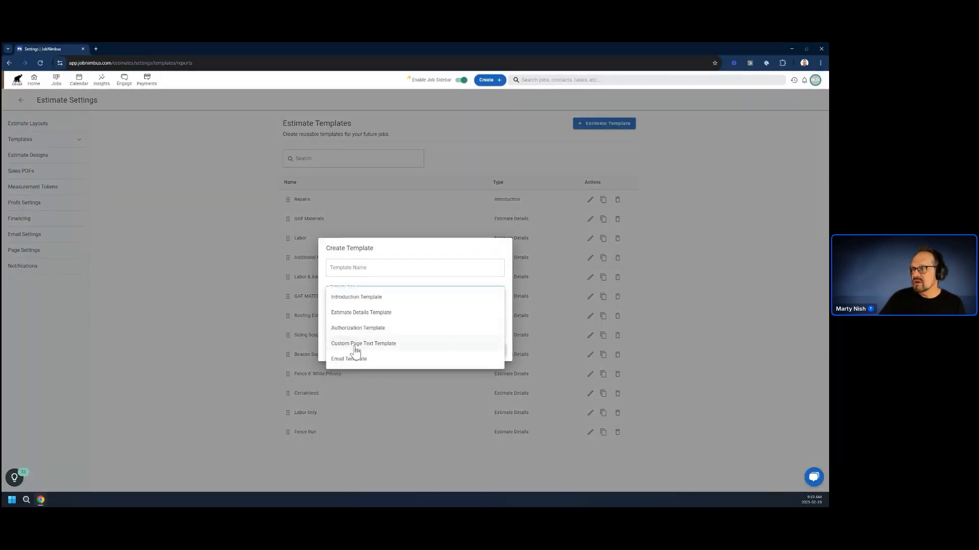
pyautogui.click(356, 345)
pyautogui.click(390, 266)
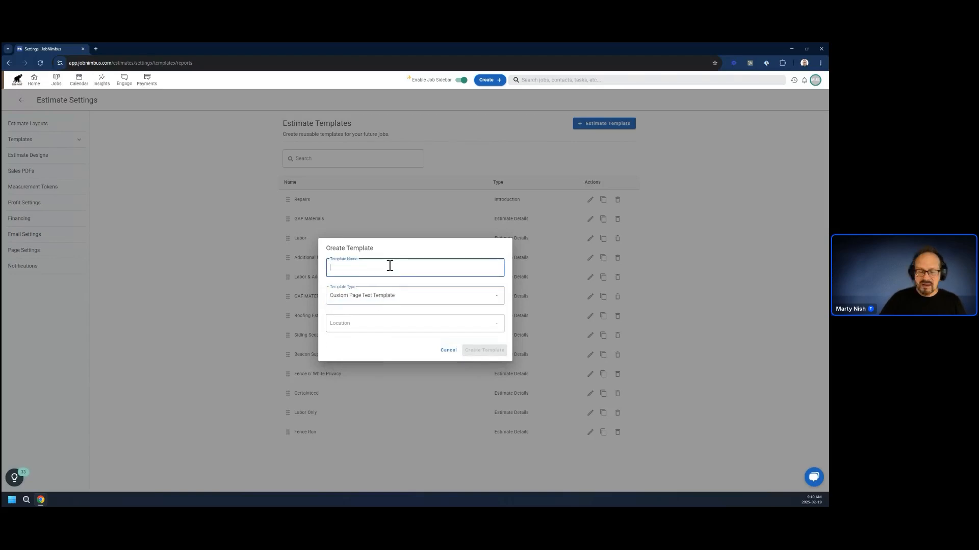
pyautogui.write('Paym')
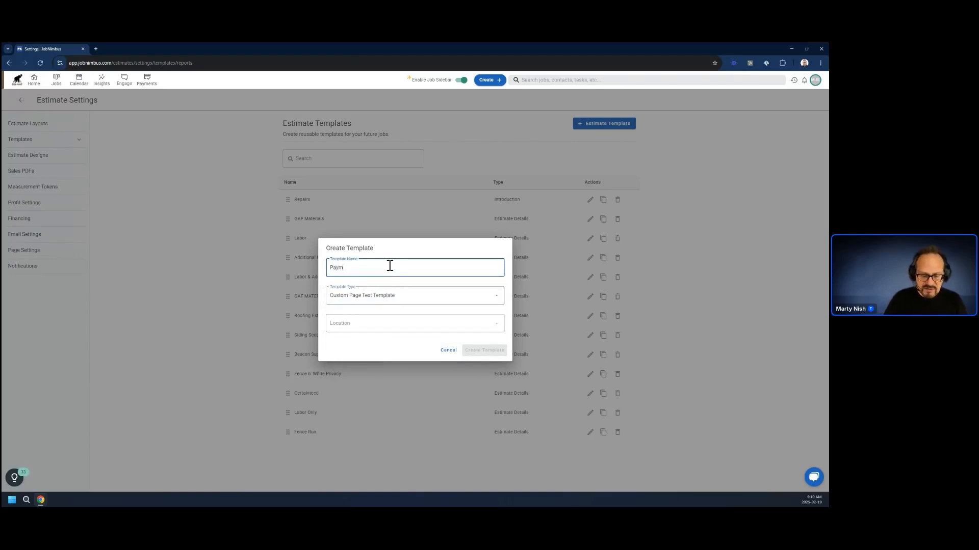
pyautogui.write('ent Schedule')
pyautogui.click(354, 326)
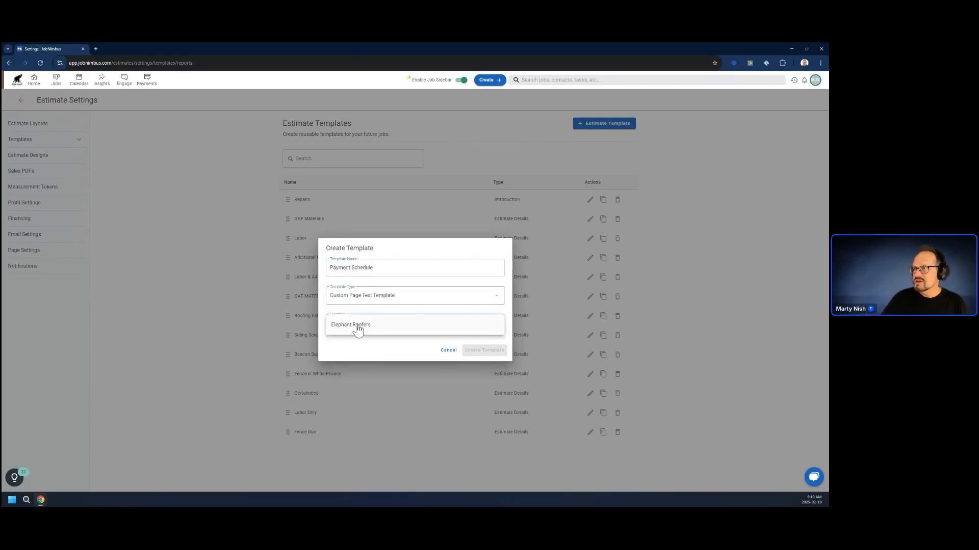
pyautogui.click(357, 325)
pyautogui.click(484, 351)
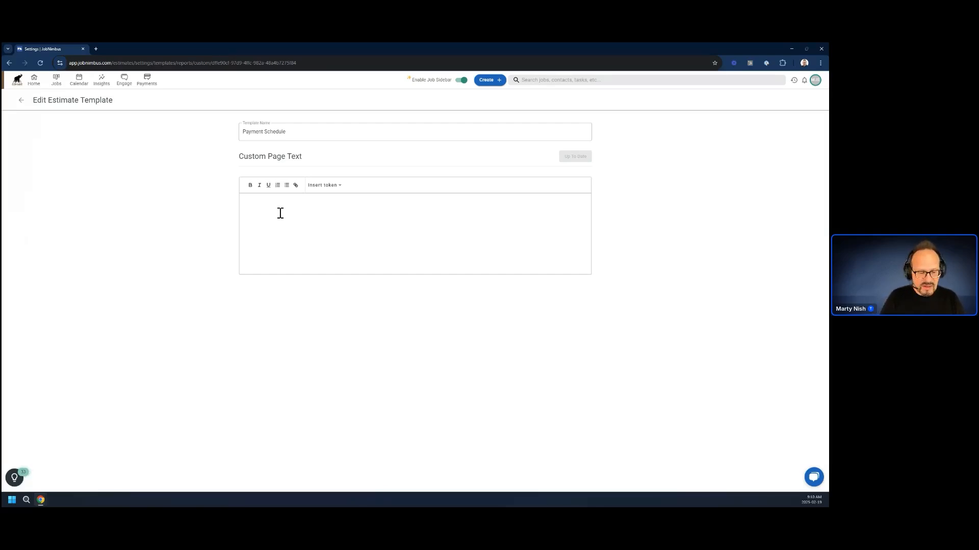
# Enter three lines in the Payment Schedule page text: "1st Payment:", "2nd Payment:" and "3rd Payment:".
pyautogui.write('1st Payme')
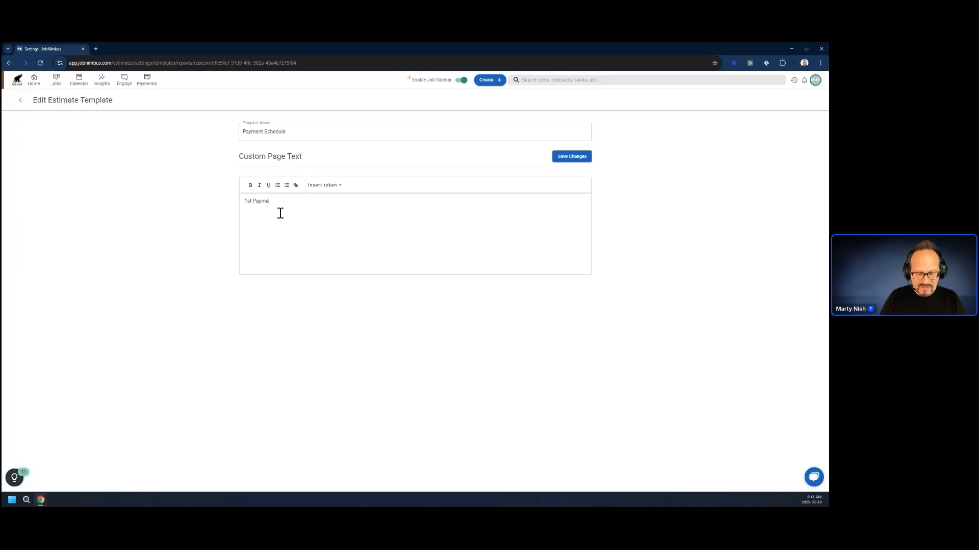
pyautogui.write(':')
pyautogui.press('Return')
pyautogui.write('2')
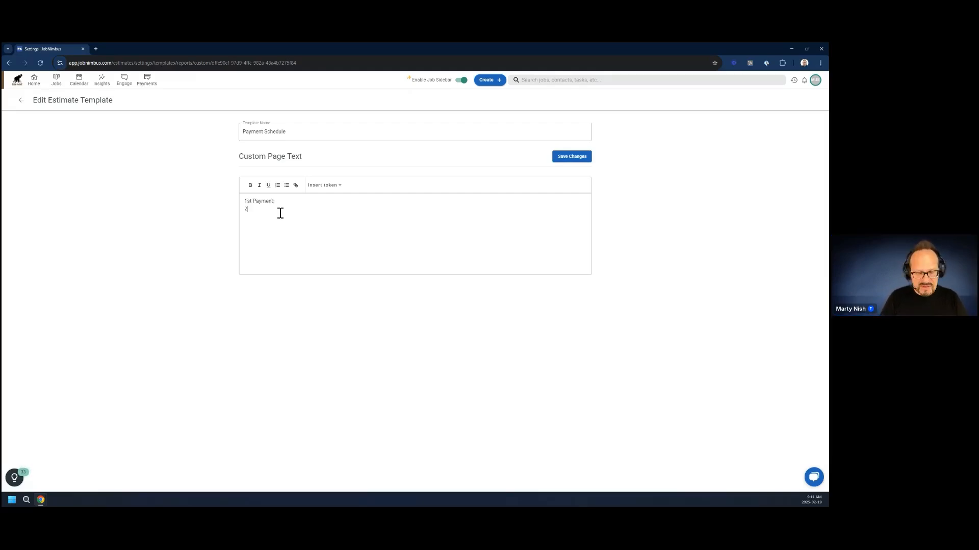
pyautogui.write('nd Paym')
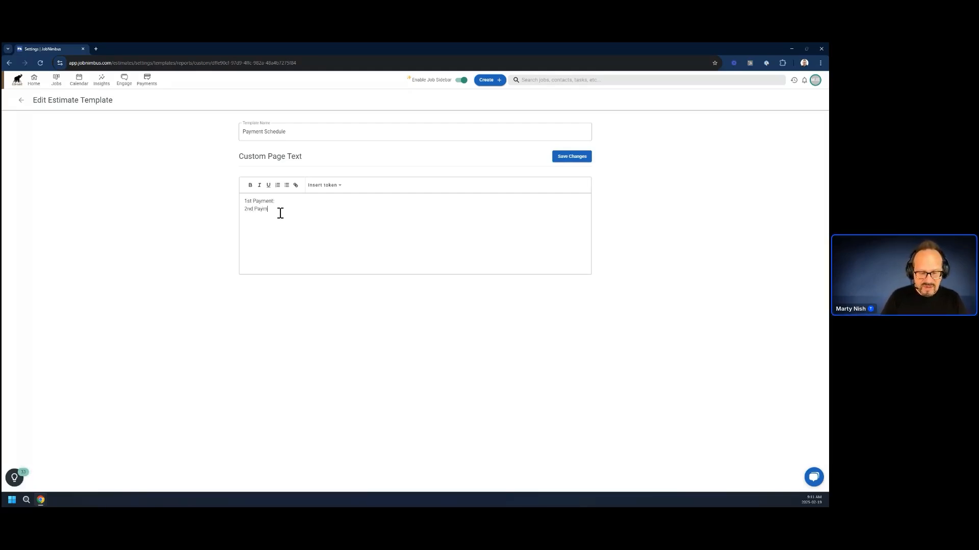
pyautogui.write('ent:')
pyautogui.press('Return')
pyautogui.write('3rd Payment:')
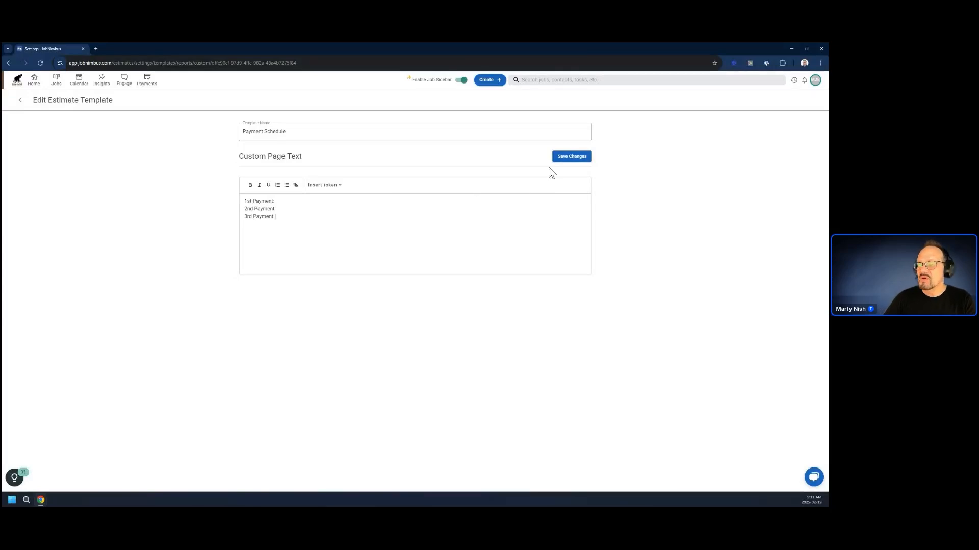
# Save the Payment Schedule template and move it directly below Repairs in the estimate templates list.
pyautogui.click(579, 158)
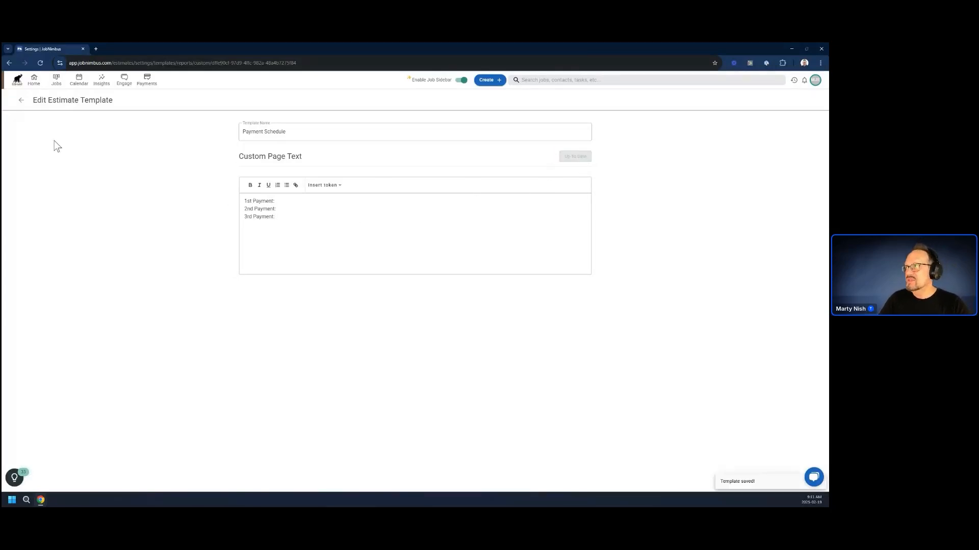
pyautogui.click(21, 102)
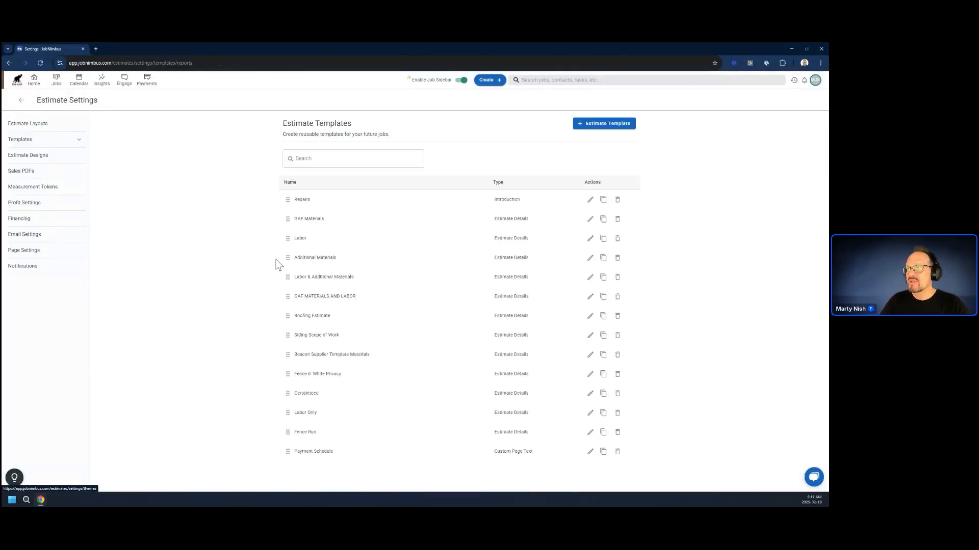
pyautogui.moveTo(286, 451); pyautogui.dragTo(302, 224)
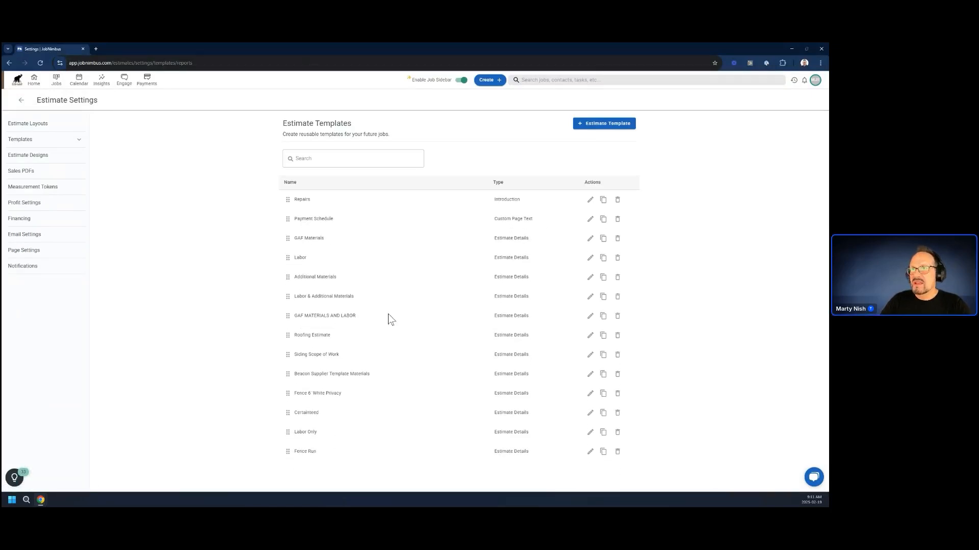
# Create an Authorization Template named "Repairs Auth" for the Elephant Roofers location.
pyautogui.click(593, 126)
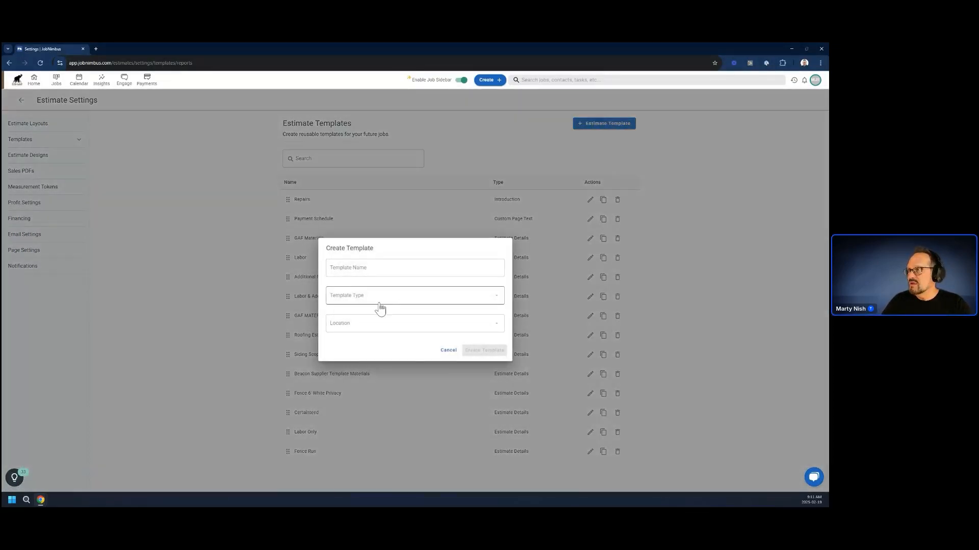
pyautogui.click(372, 299)
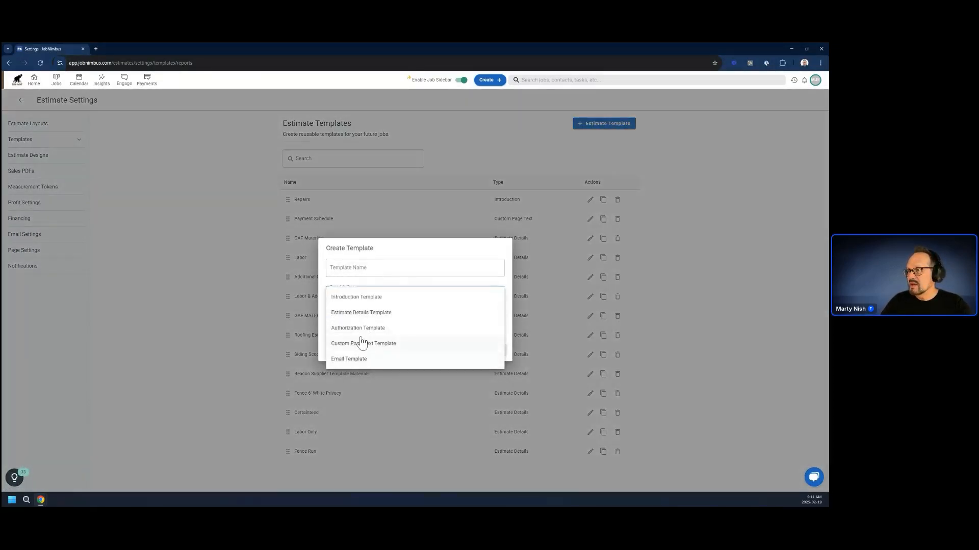
pyautogui.click(362, 328)
pyautogui.click(362, 326)
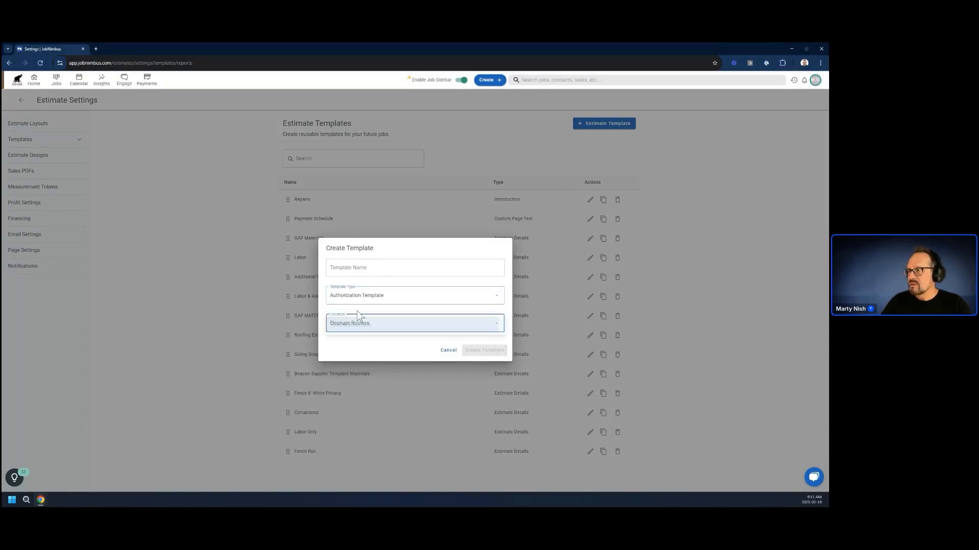
pyautogui.click(357, 326)
pyautogui.click(362, 266)
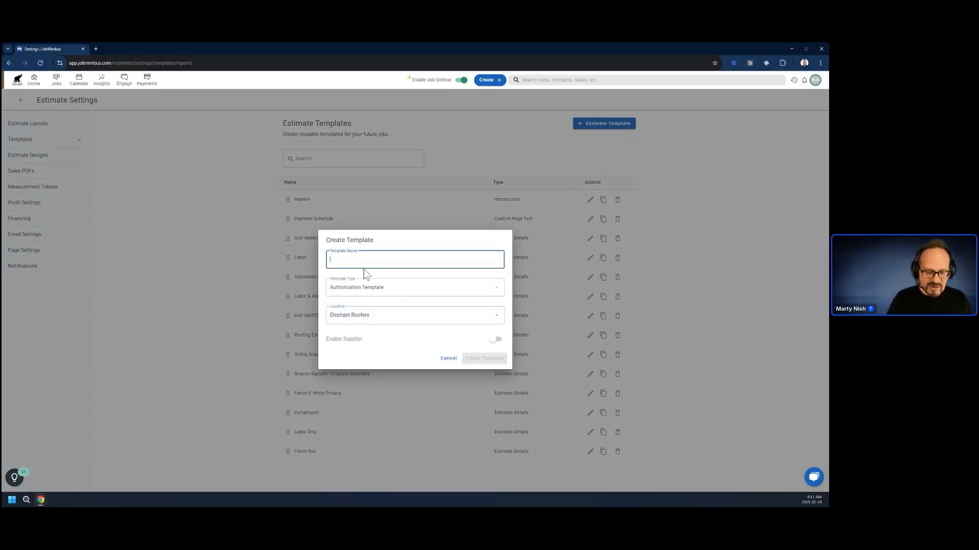
pyautogui.write('Re')
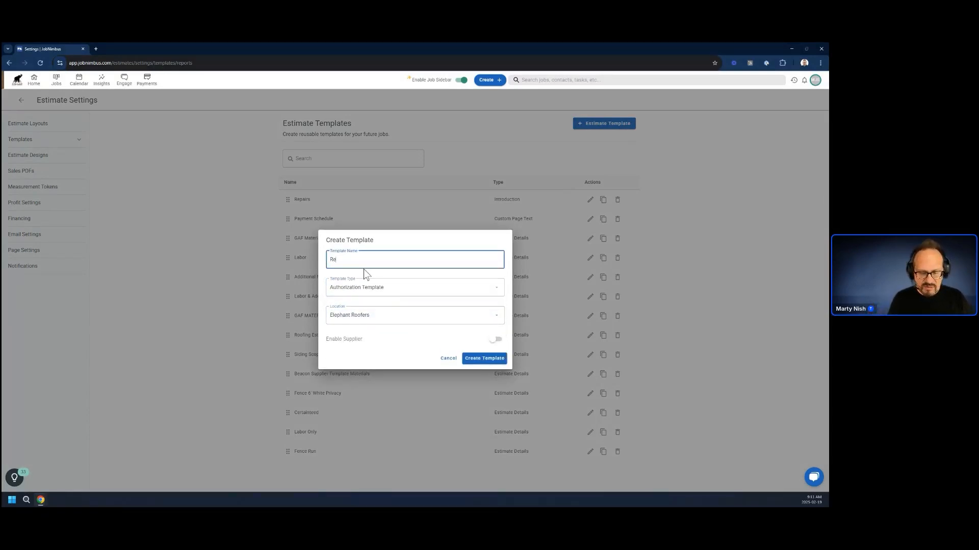
pyautogui.write('pairs Auth')
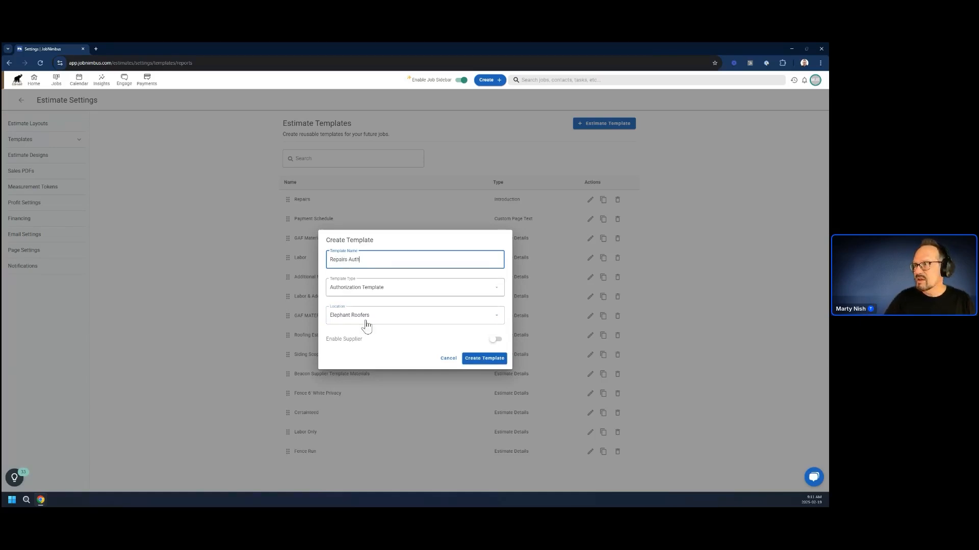
pyautogui.click(404, 312)
pyautogui.click(408, 352)
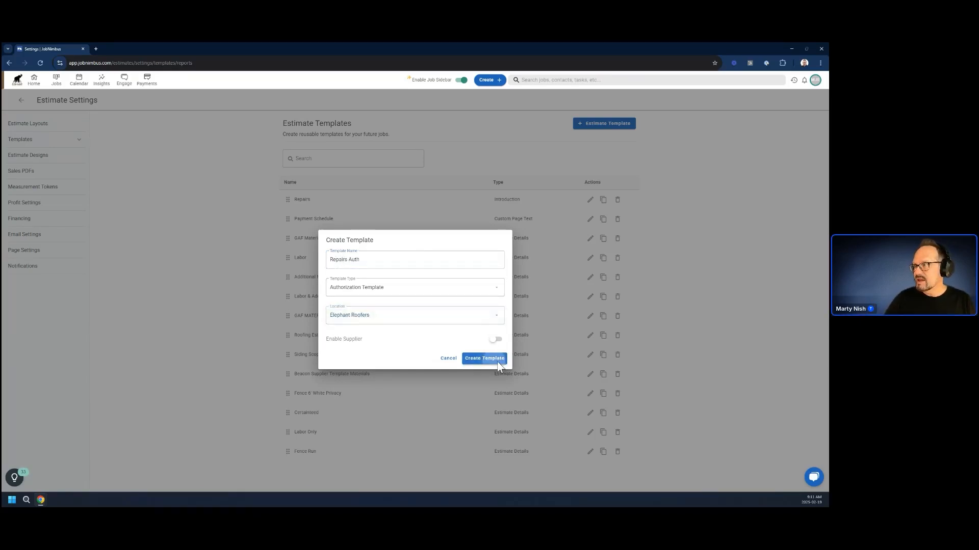
pyautogui.click(496, 362)
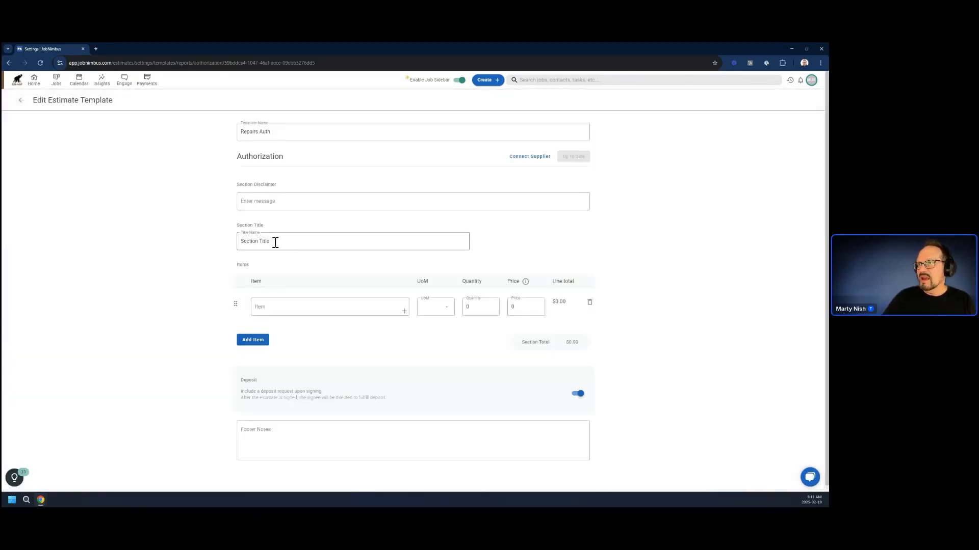
# Set the authorization's section disclaimer to "Estimates are good for 30 days" and its section title to "Additional Options".
pyautogui.click(282, 203)
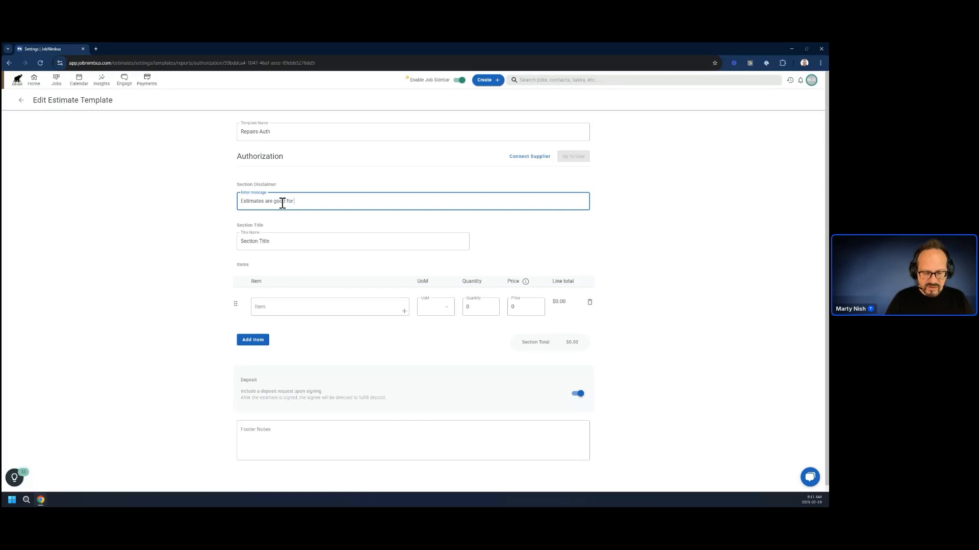
pyautogui.write('Estimates are good for 30 days')
pyautogui.click(263, 242)
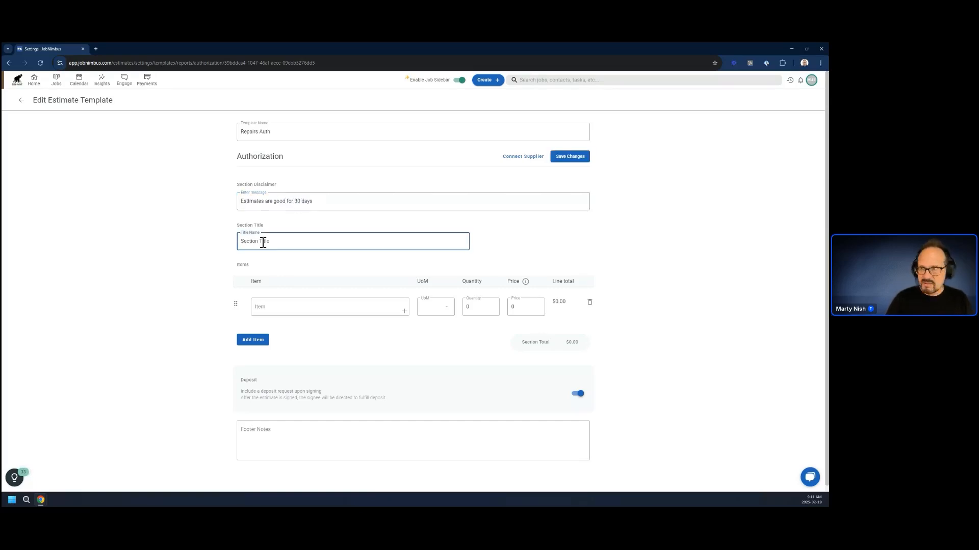
pyautogui.moveTo(280, 243); pyautogui.dragTo(192, 237)
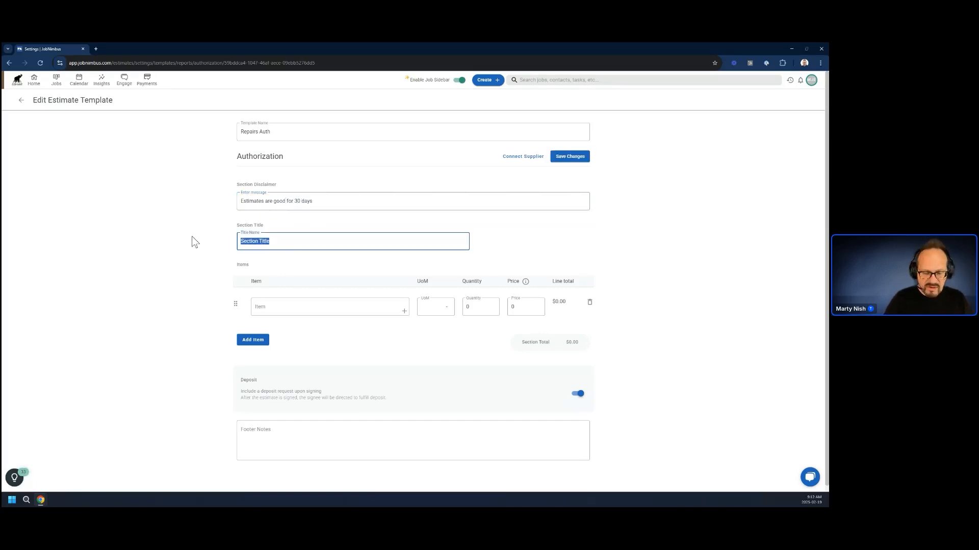
pyautogui.write('Upgrades')
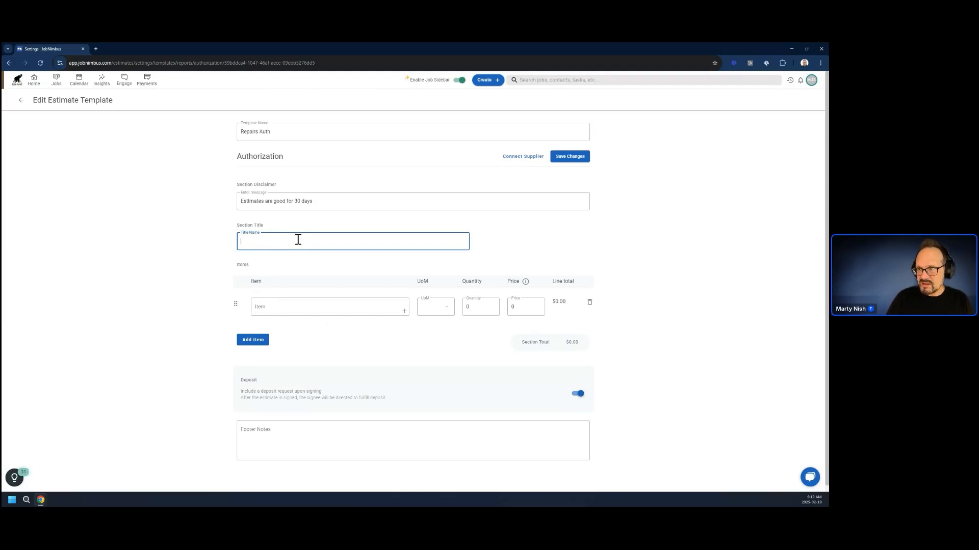
pyautogui.write('Additional ')
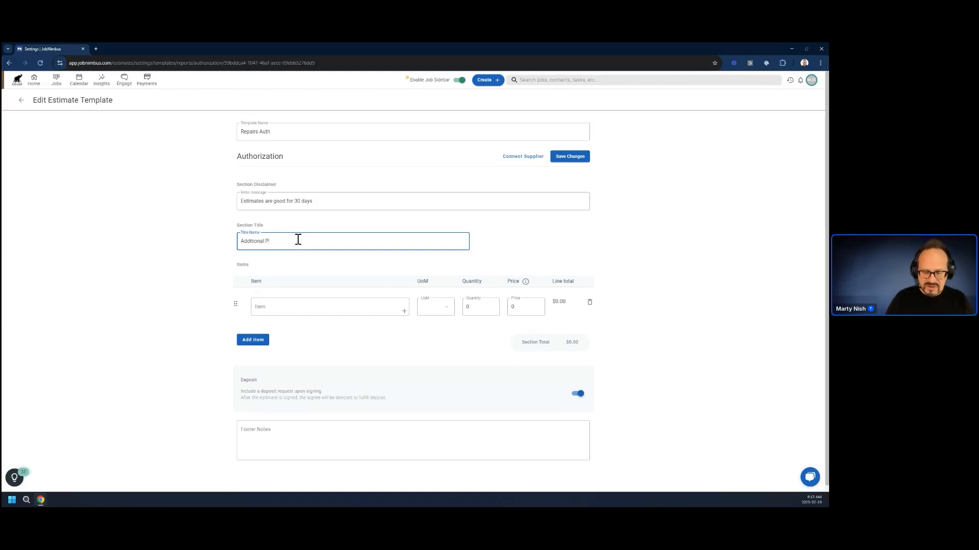
pyautogui.write('Options')
# Fill in the item "Stain the fence" with quantity 1 and price 500, then save the template and return to the templates list.
pyautogui.click(303, 310)
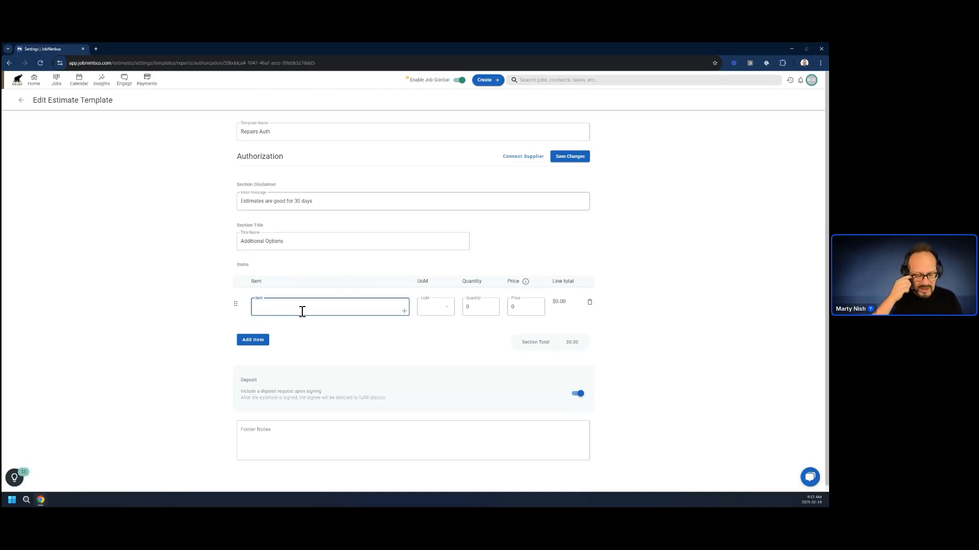
pyautogui.write('Stain')
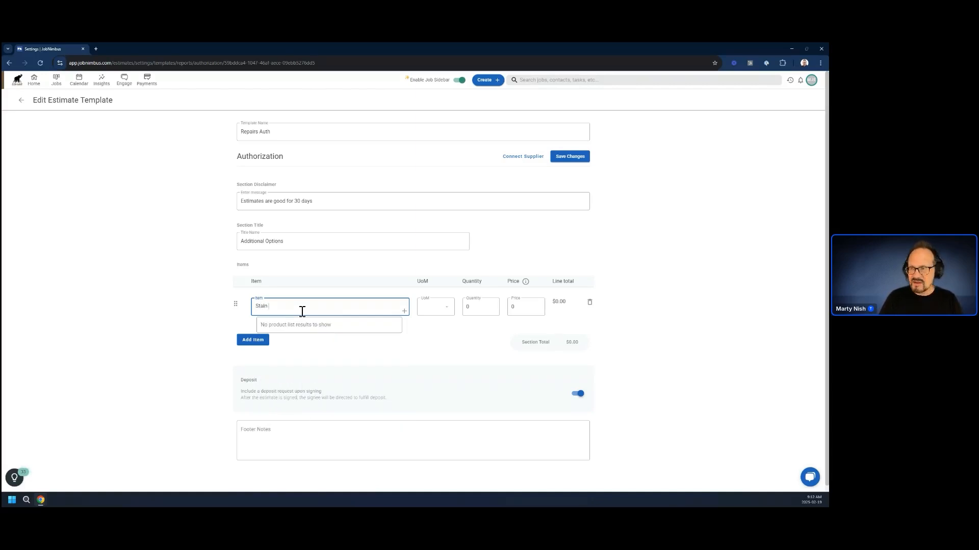
pyautogui.write(' the fence')
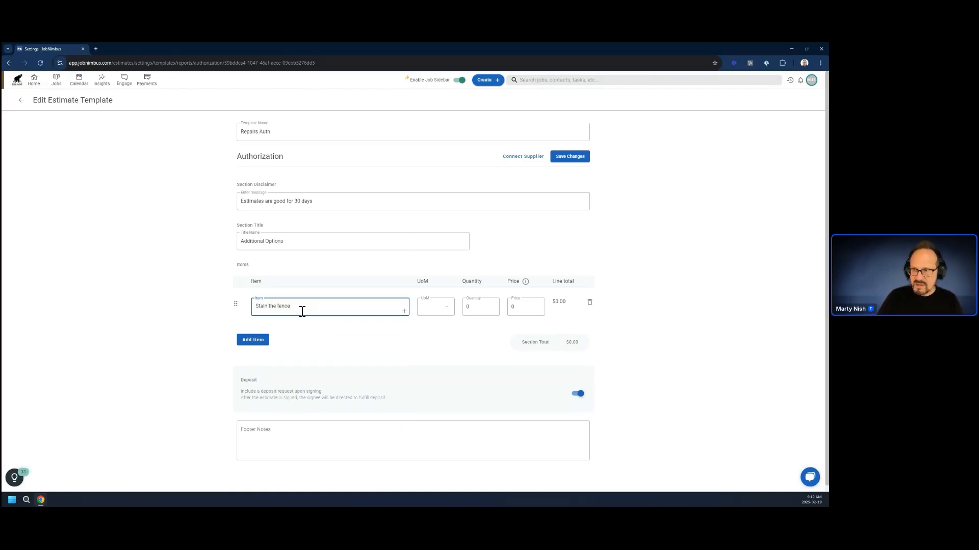
pyautogui.click(477, 309)
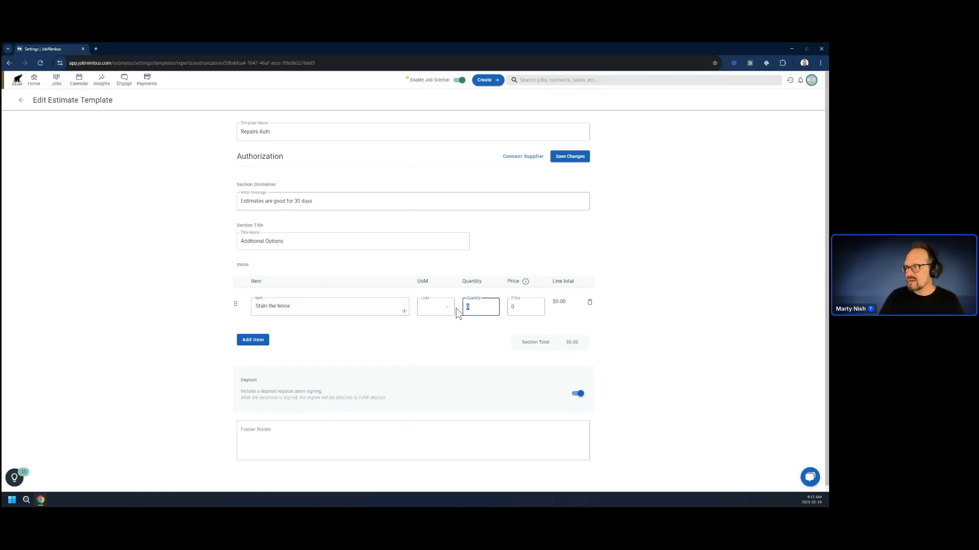
pyautogui.write('1')
pyautogui.click(520, 308)
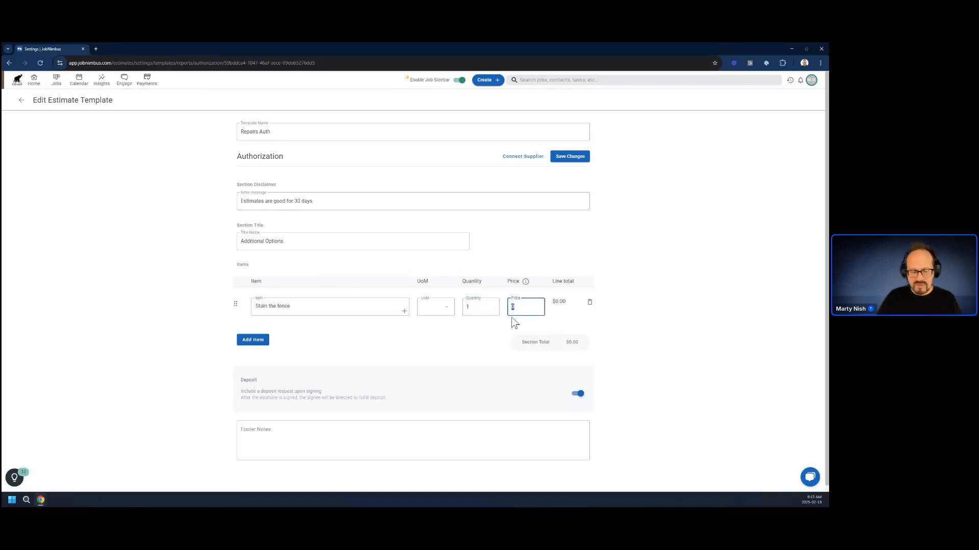
pyautogui.write('500')
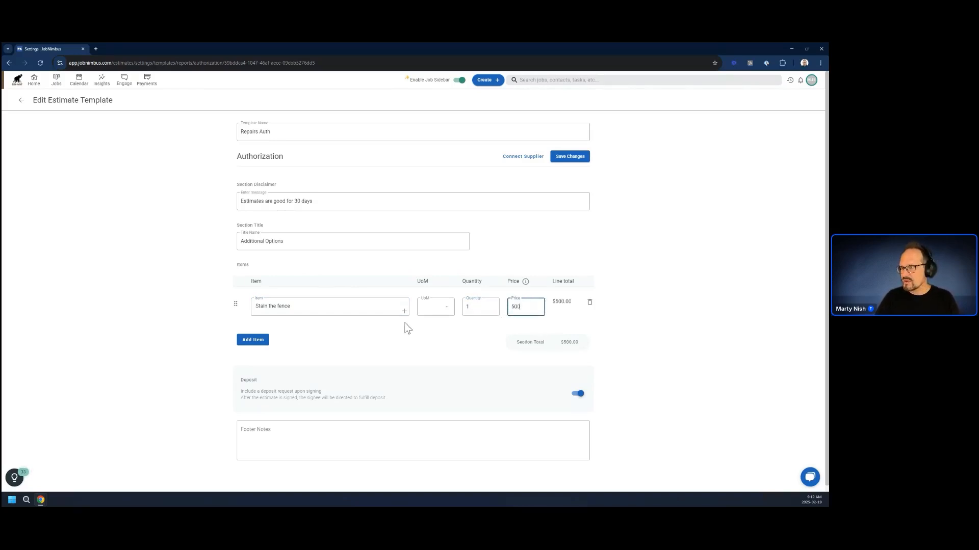
pyautogui.click(163, 307)
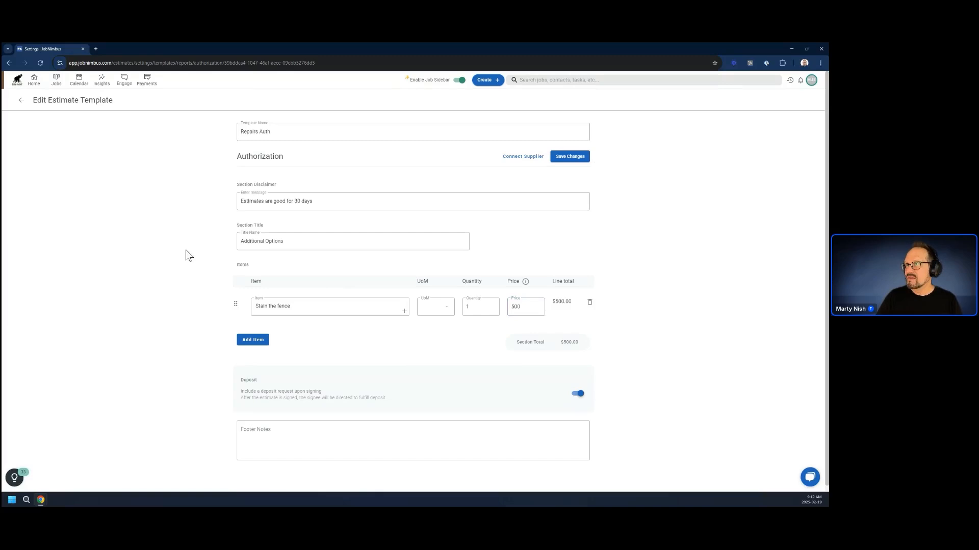
pyautogui.click(571, 157)
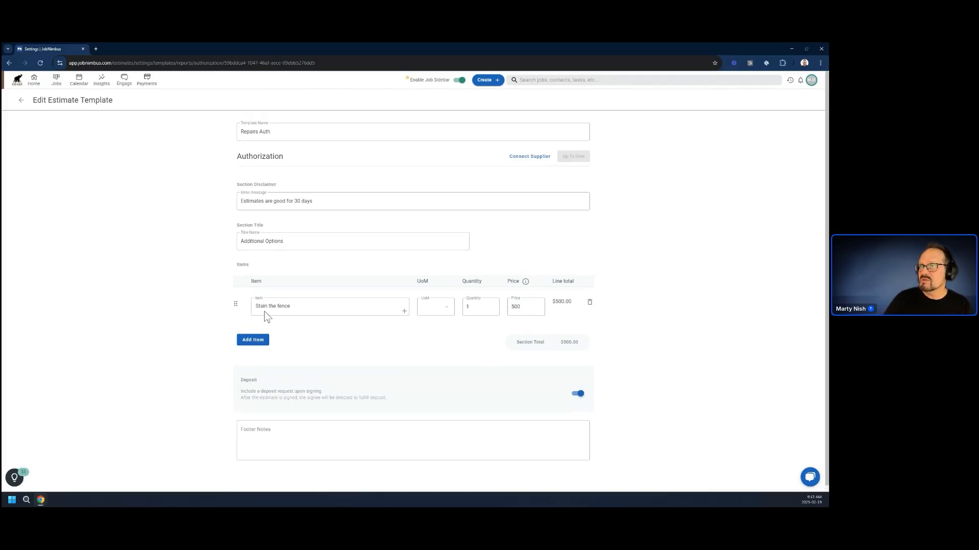
pyautogui.click(21, 100)
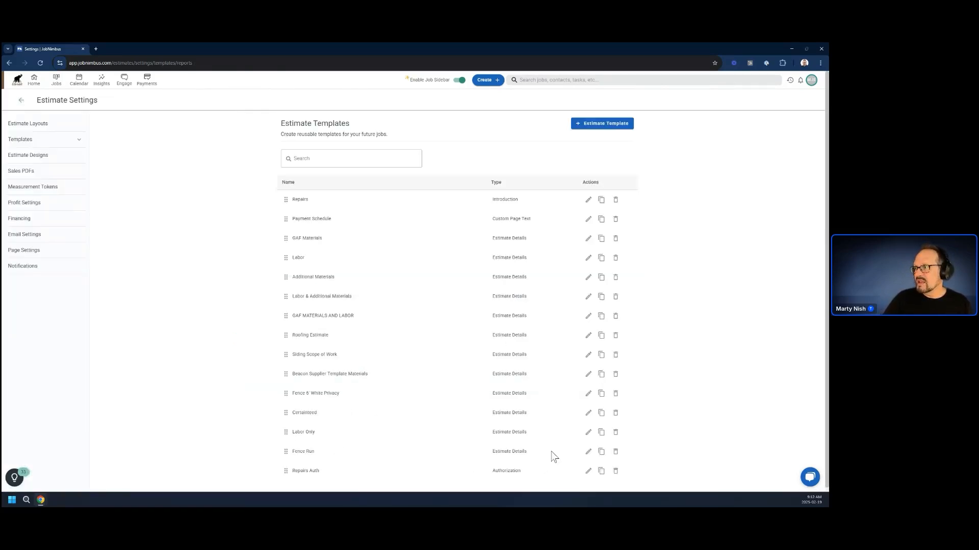
# Create an Estimate Details Template named "Fence" for the Elephant Roofers location.
pyautogui.click(595, 128)
pyautogui.click(363, 293)
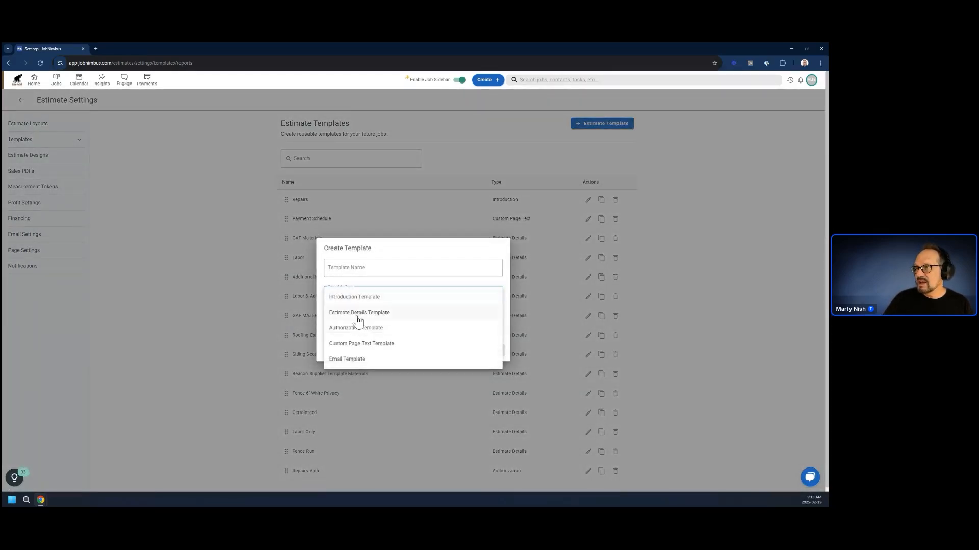
pyautogui.click(358, 318)
pyautogui.click(366, 329)
pyautogui.click(367, 332)
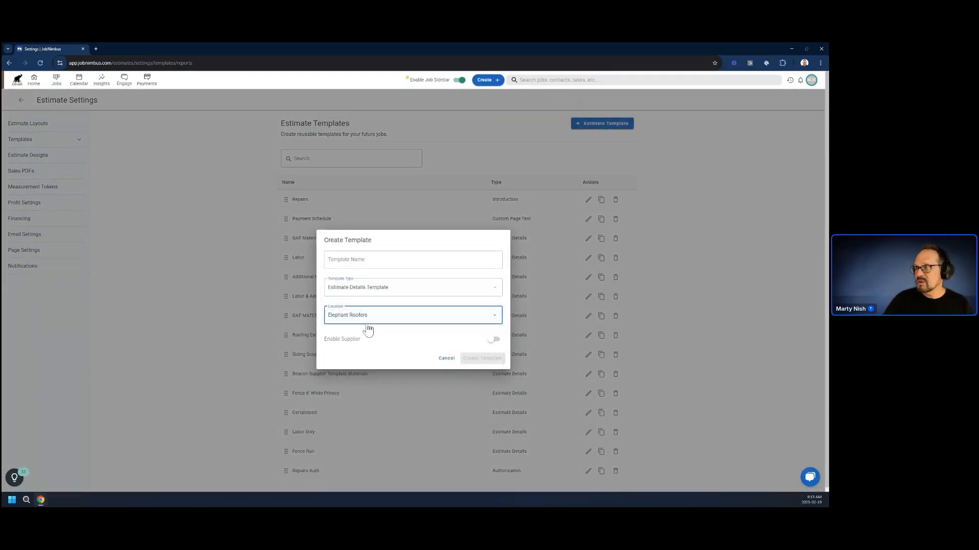
pyautogui.click(380, 261)
pyautogui.write('Fence')
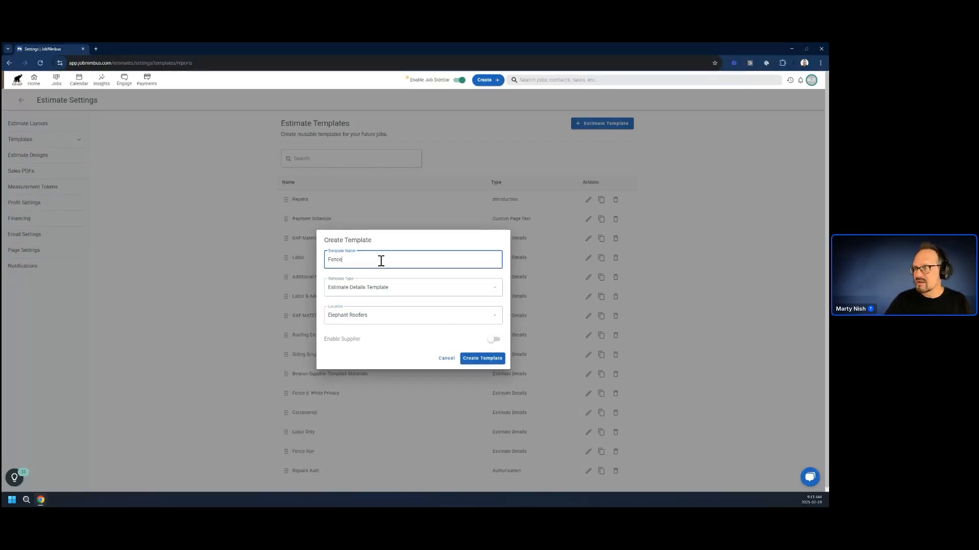
pyautogui.click(483, 358)
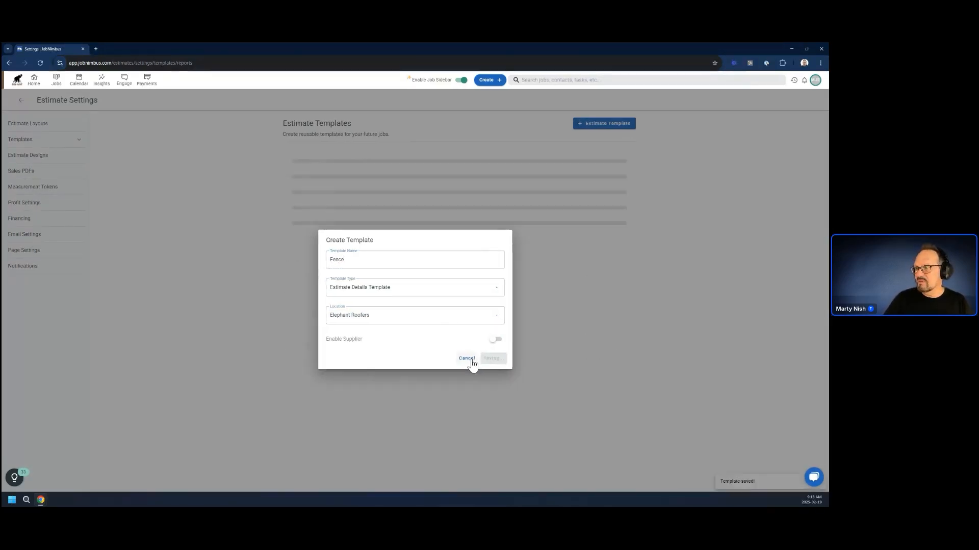
# Delete the Better and Best quotes from the Fence template, keeping only Good.
pyautogui.click(312, 210)
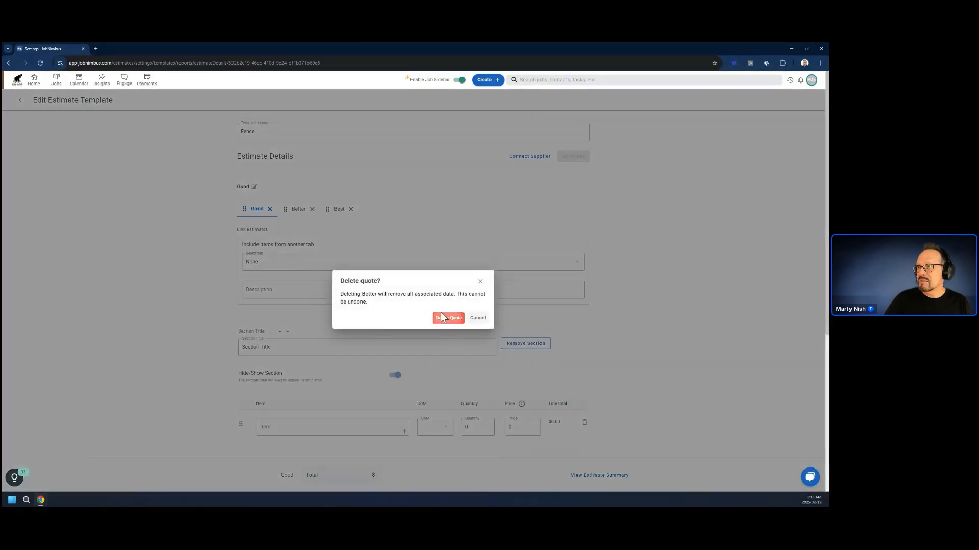
pyautogui.click(441, 318)
pyautogui.click(311, 210)
pyautogui.click(446, 317)
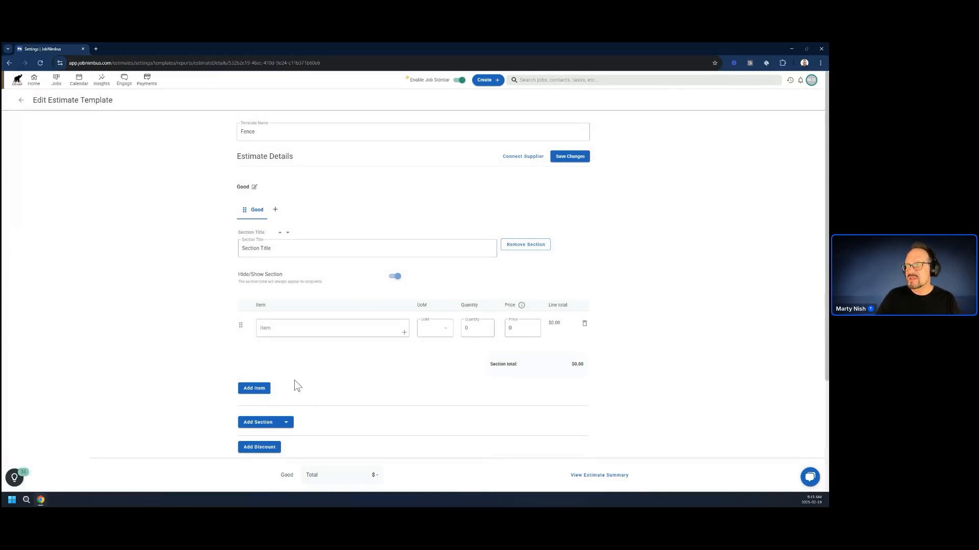
# Set the Good quote's section title to "Backyard Fence".
pyautogui.tripleClick(291, 248)
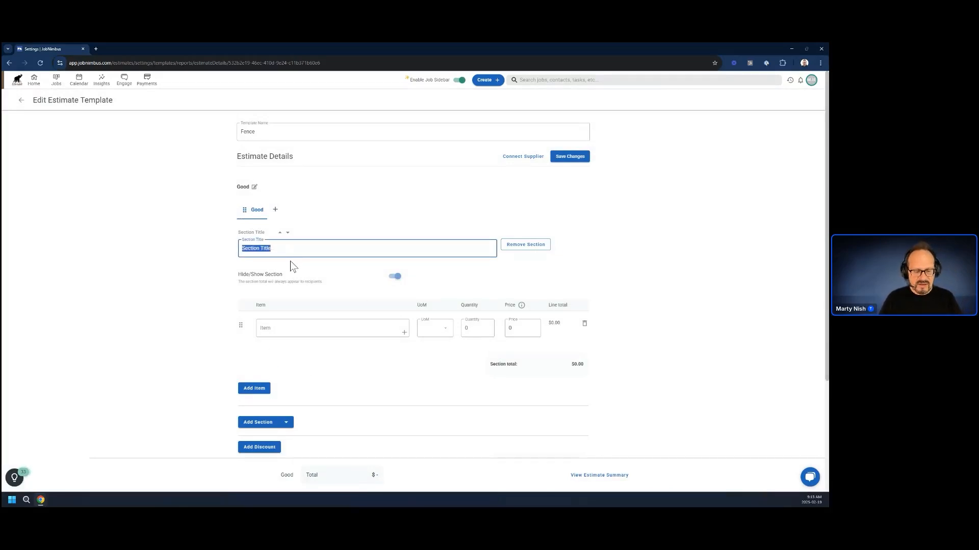
pyautogui.write('Back')
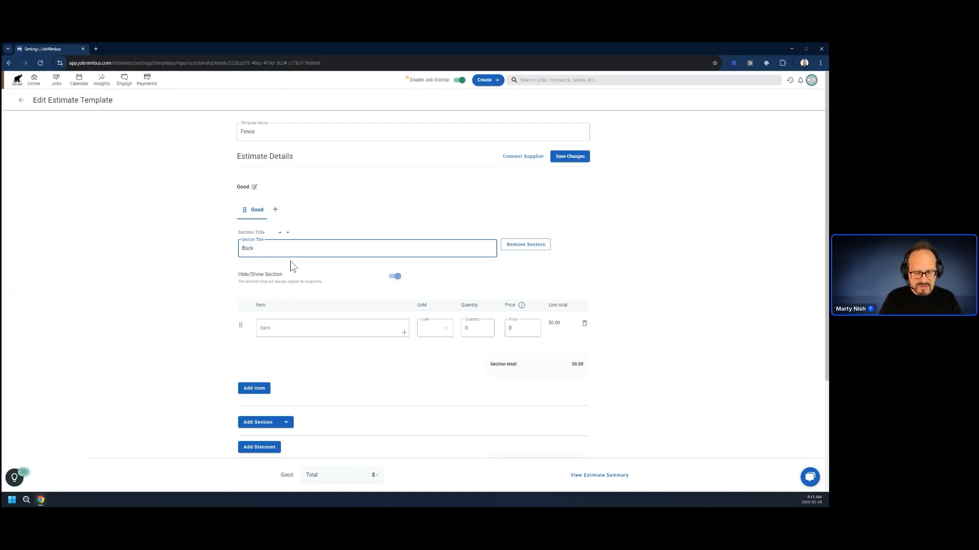
pyautogui.write('yard Fence')
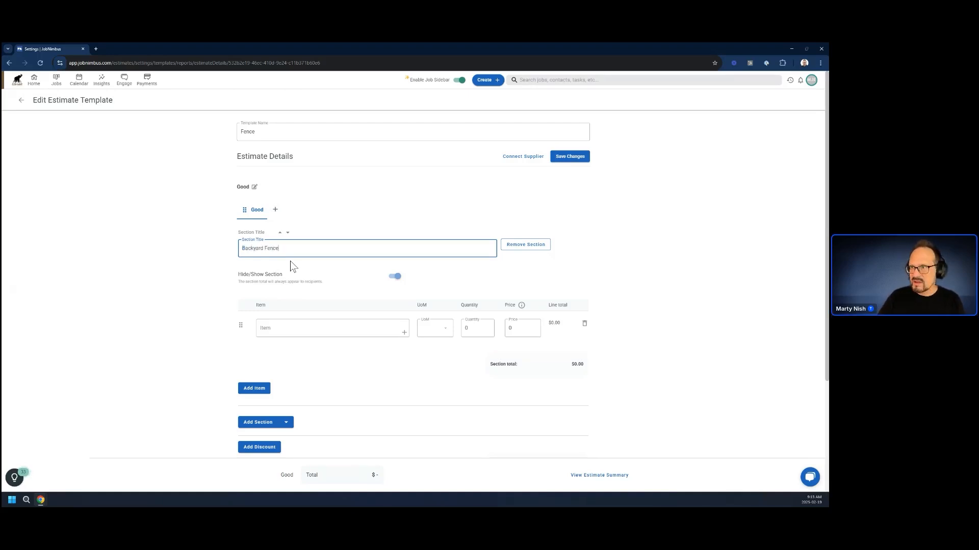
# Search the item catalogue for "Fence" and use 6' White Vinyl Privacy (Run 1) as the first line item.
pyautogui.click(295, 330)
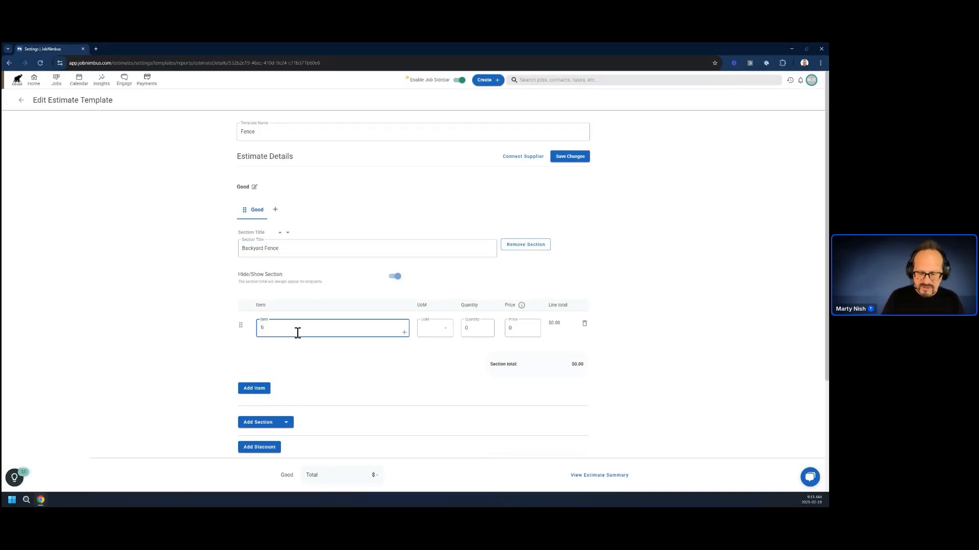
pyautogui.write("6'")
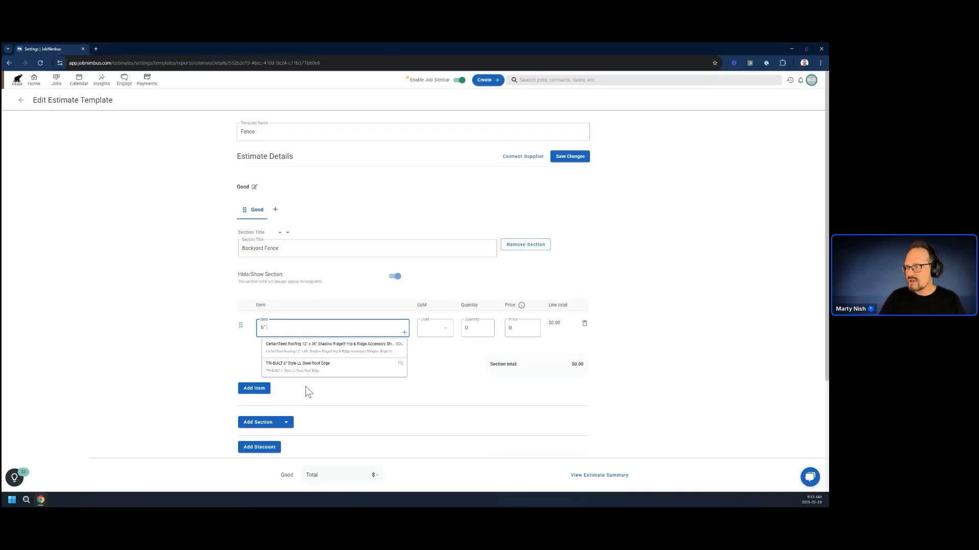
pyautogui.press('BackSpace')
pyautogui.press('BackSpace')
pyautogui.write('Fence')
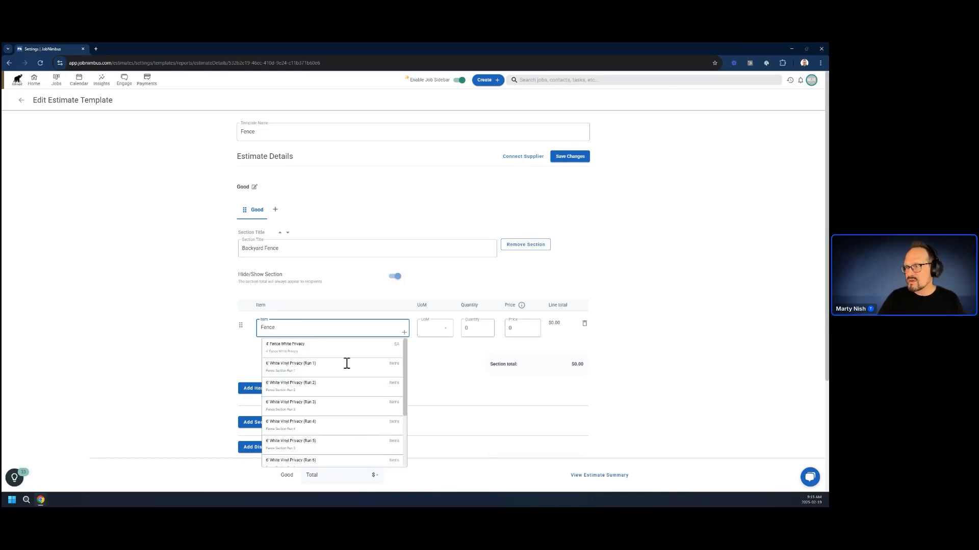
pyautogui.click(289, 367)
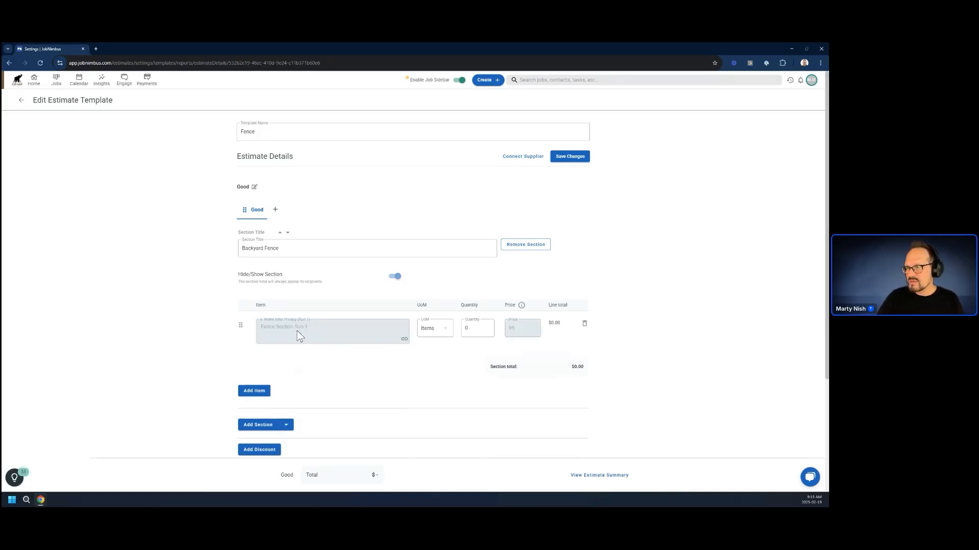
# Add the 6' White Vinyl Privacy Run 2 and Run 3 items to the Backyard Fence section and save the template.
pyautogui.click(253, 391)
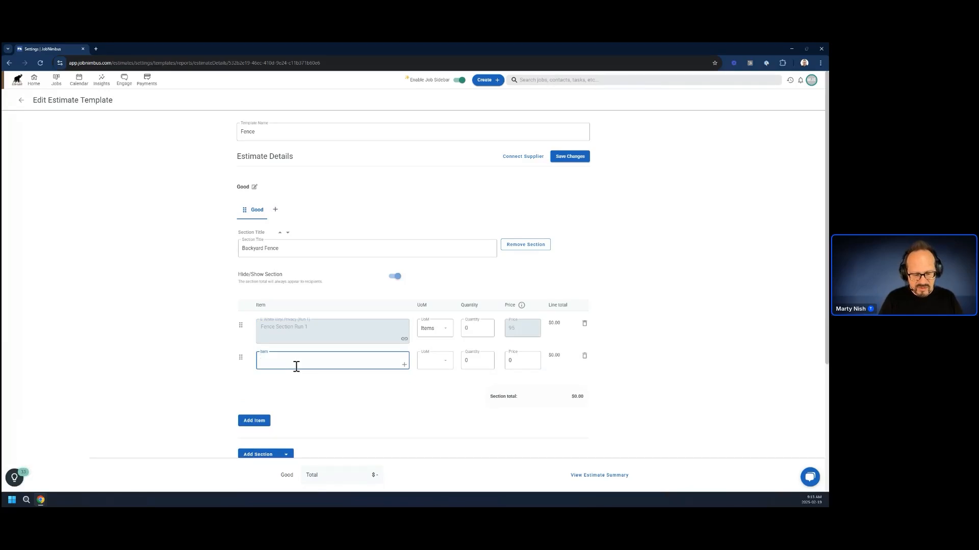
pyautogui.write('fence')
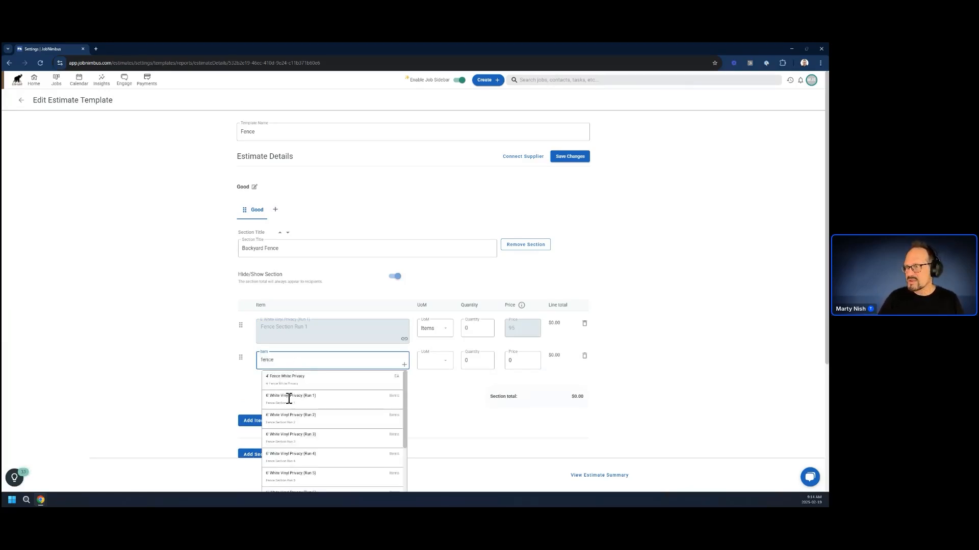
pyautogui.click(306, 417)
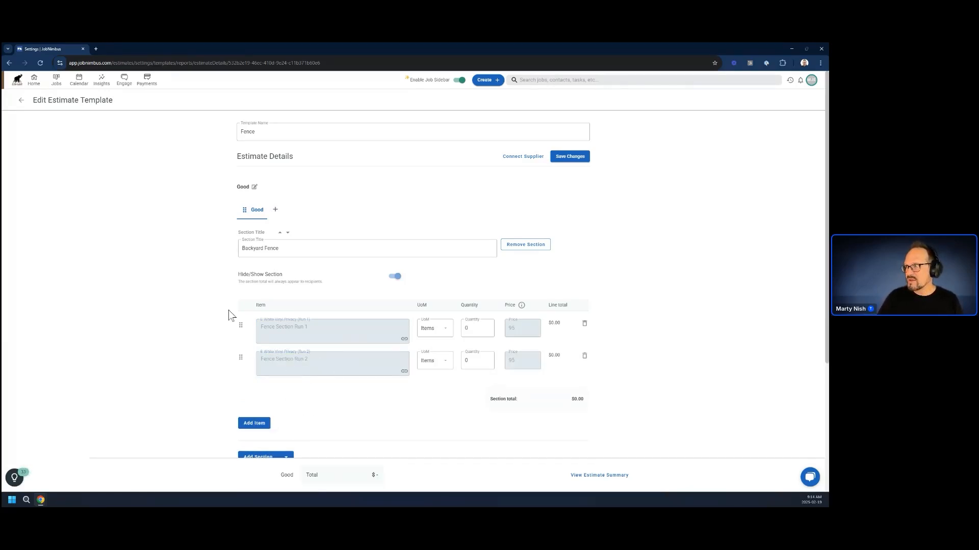
pyautogui.click(255, 423)
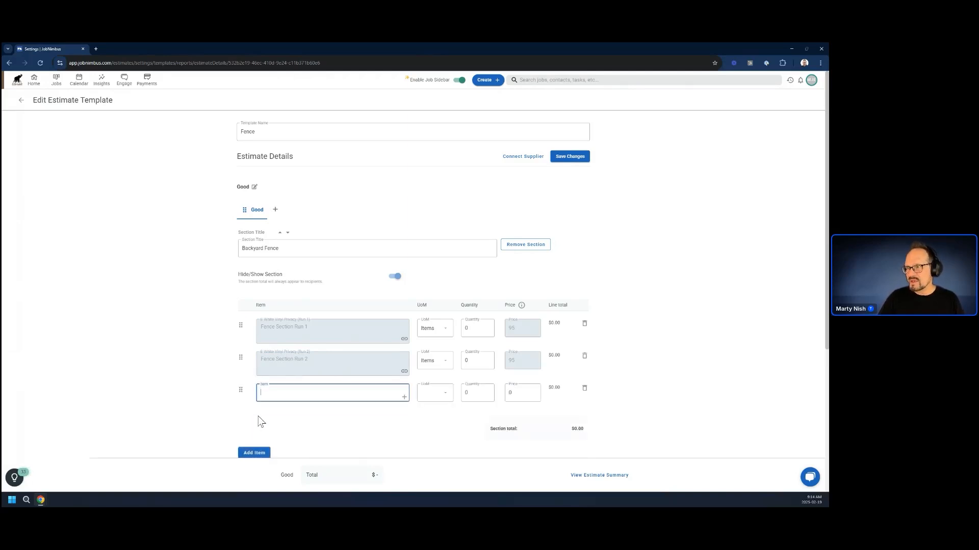
pyautogui.write('fence')
pyautogui.click(301, 465)
pyautogui.scroll(-3, 182, 415)
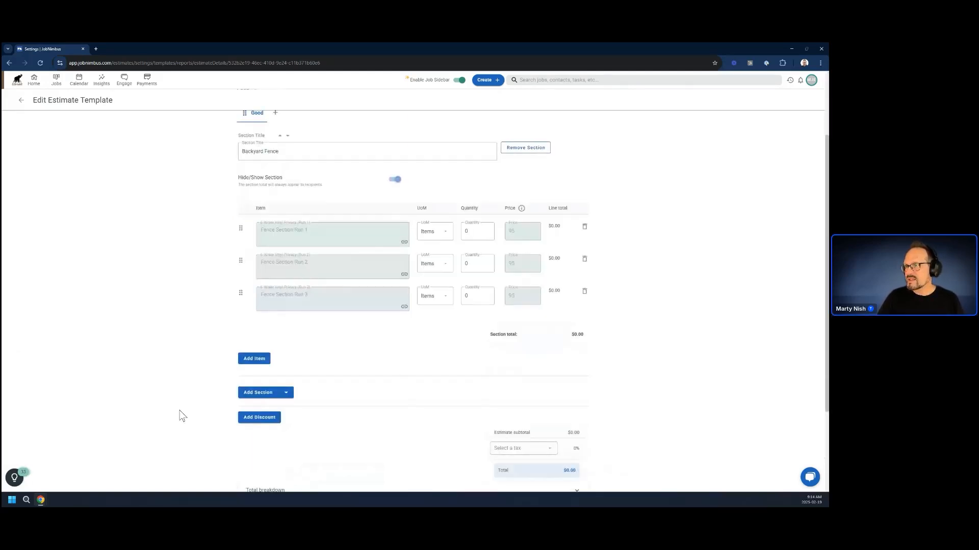
pyautogui.scroll(2, 528, 336)
pyautogui.click(573, 124)
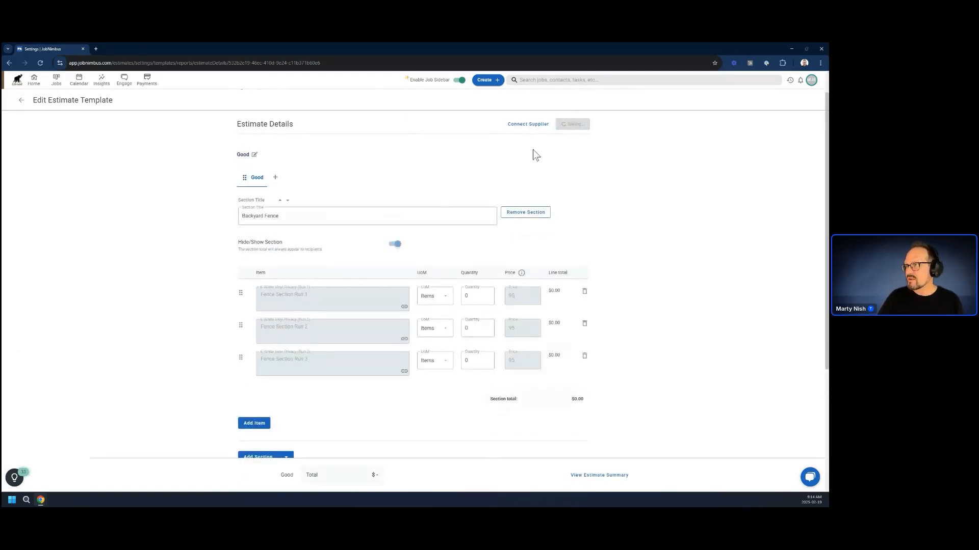
# Rename the Good quote to "Vinyl Fence" and return to the templates list.
pyautogui.doubleClick(256, 177)
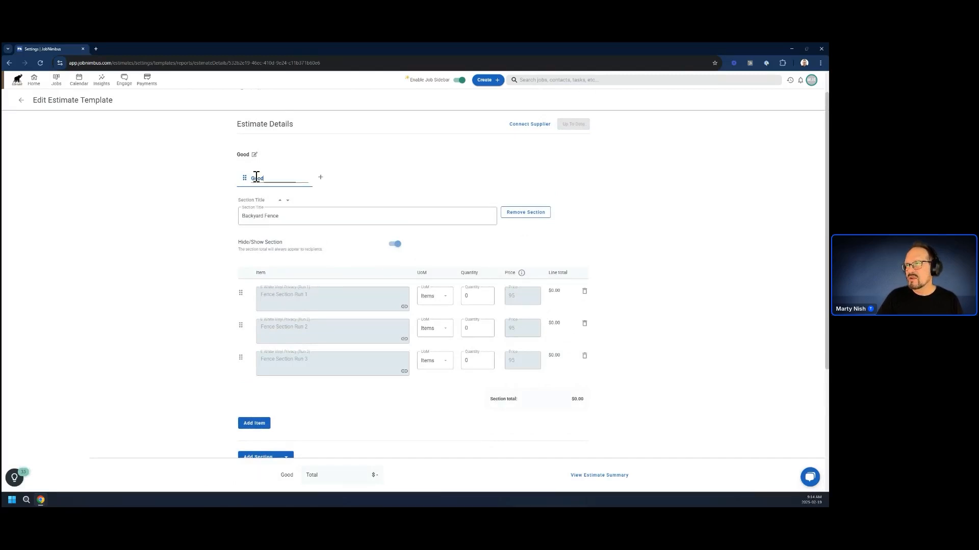
pyautogui.moveTo(275, 180); pyautogui.dragTo(217, 181)
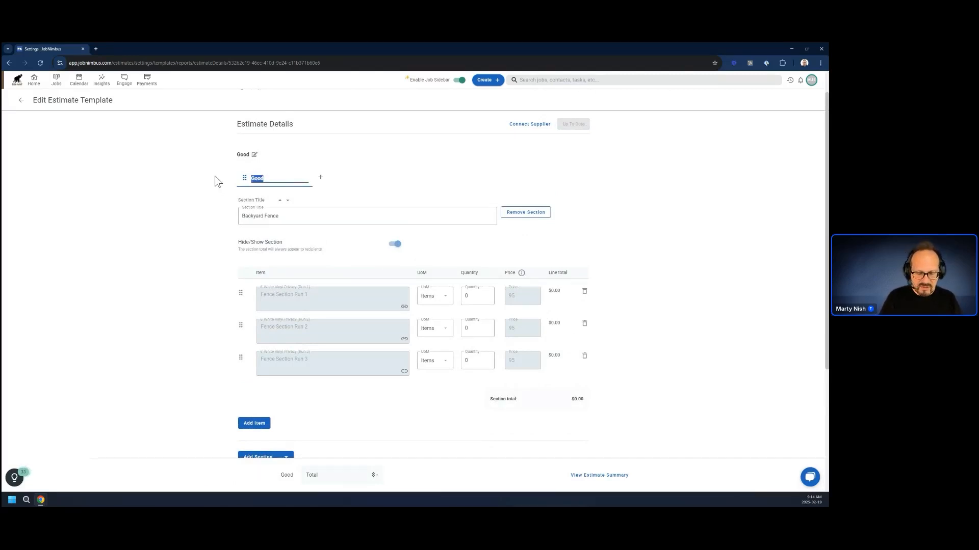
pyautogui.write('Fence')
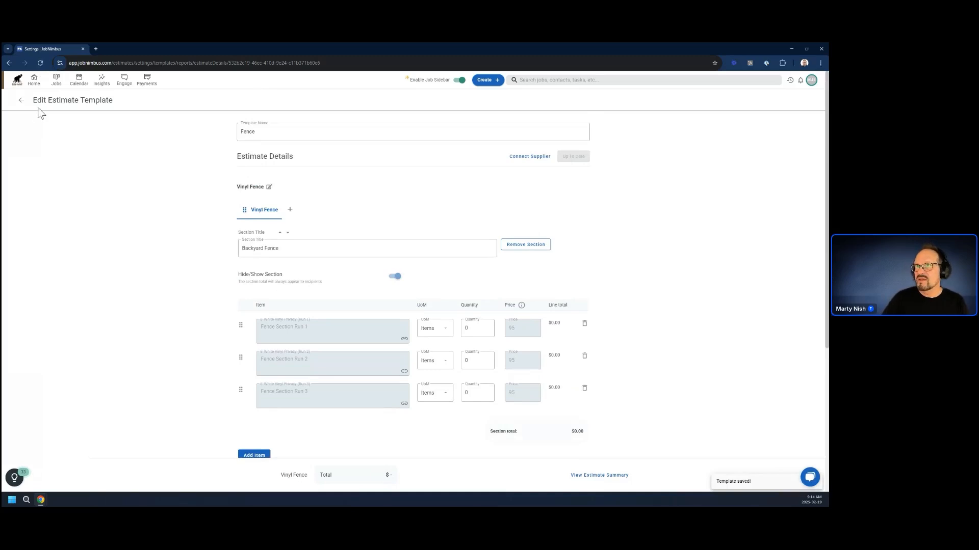
pyautogui.click(20, 104)
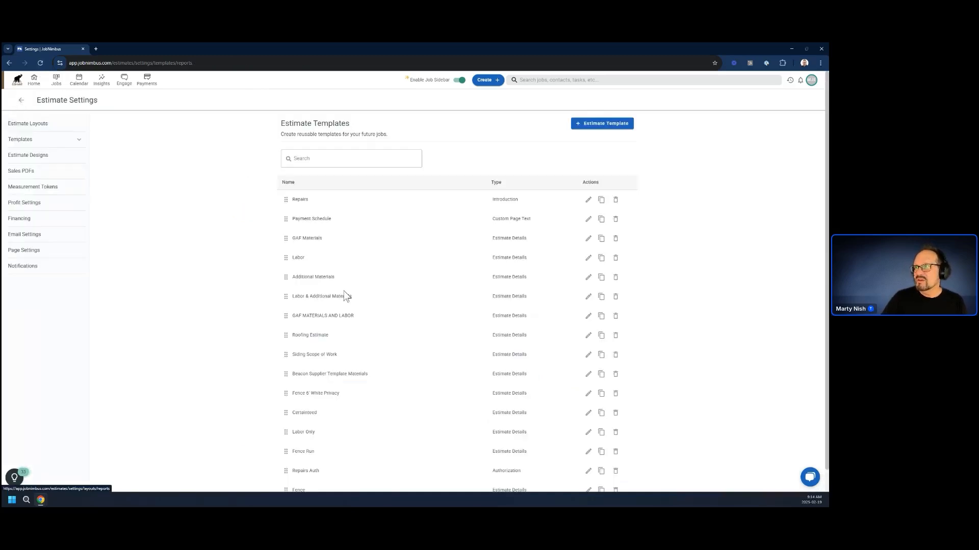
# Move the Fence and Repairs Auth templates directly below Payment Schedule, with Fence first.
pyautogui.scroll(-1, 313, 435)
pyautogui.moveTo(285, 468); pyautogui.dragTo(285, 216)
pyautogui.moveTo(286, 468); pyautogui.dragTo(315, 218)
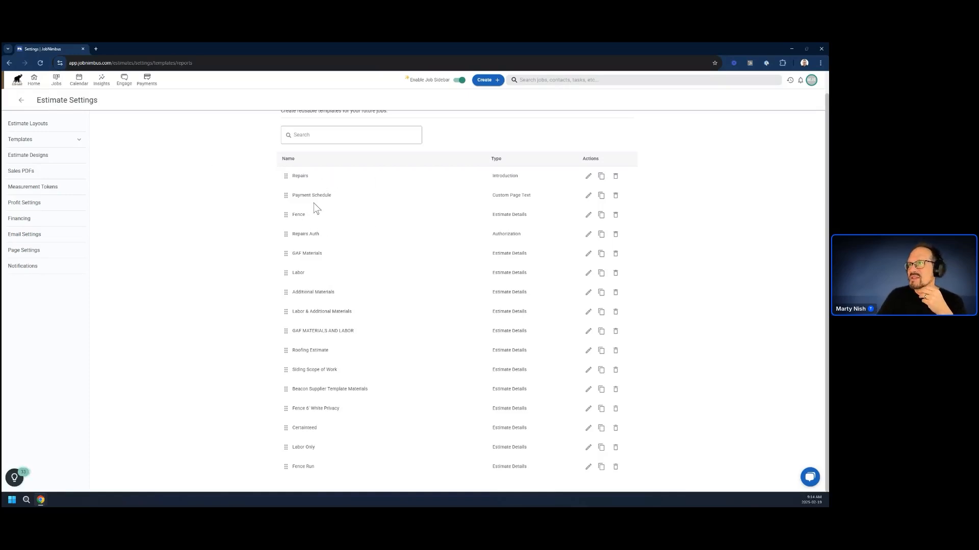
# Create an estimate layout named "Fence Repair" for the Elephant Roofers location.
pyautogui.click(25, 129)
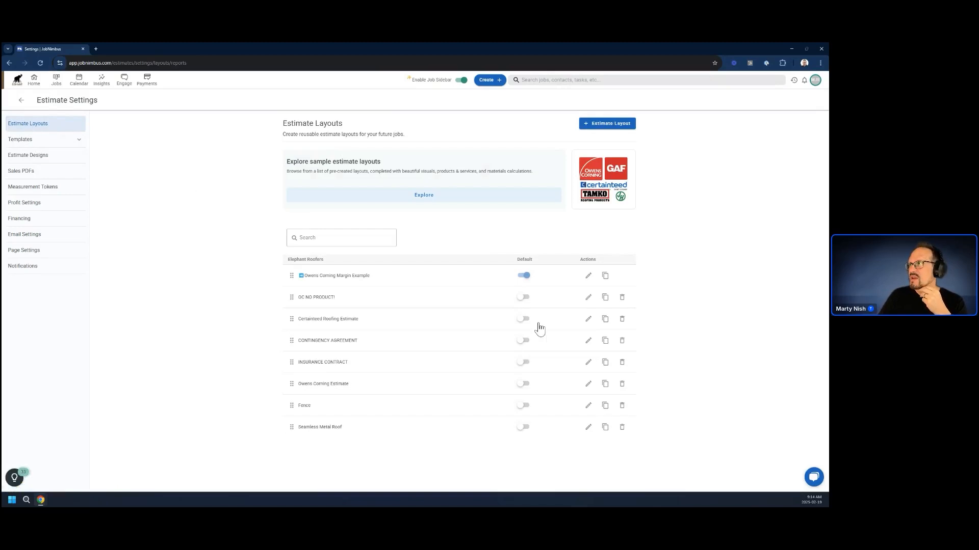
pyautogui.click(604, 127)
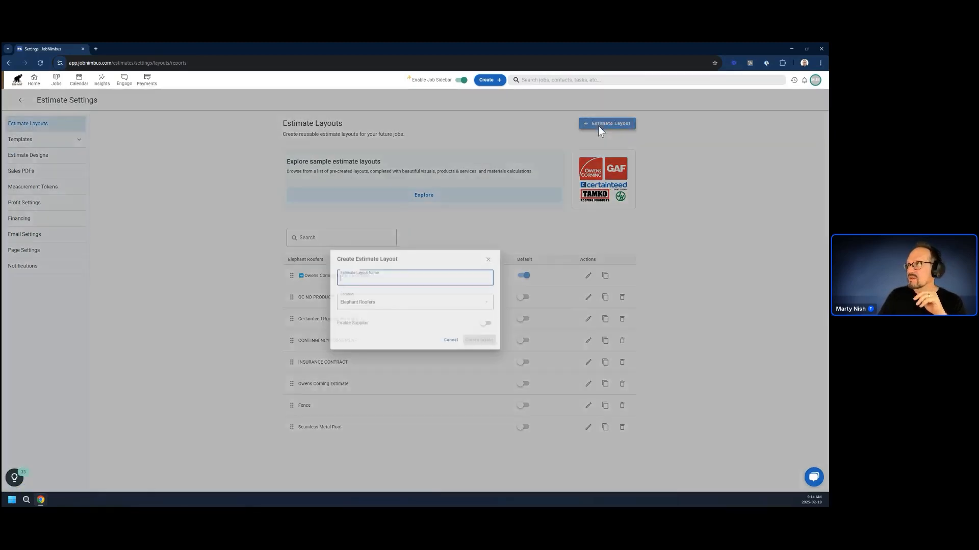
pyautogui.write('Fence')
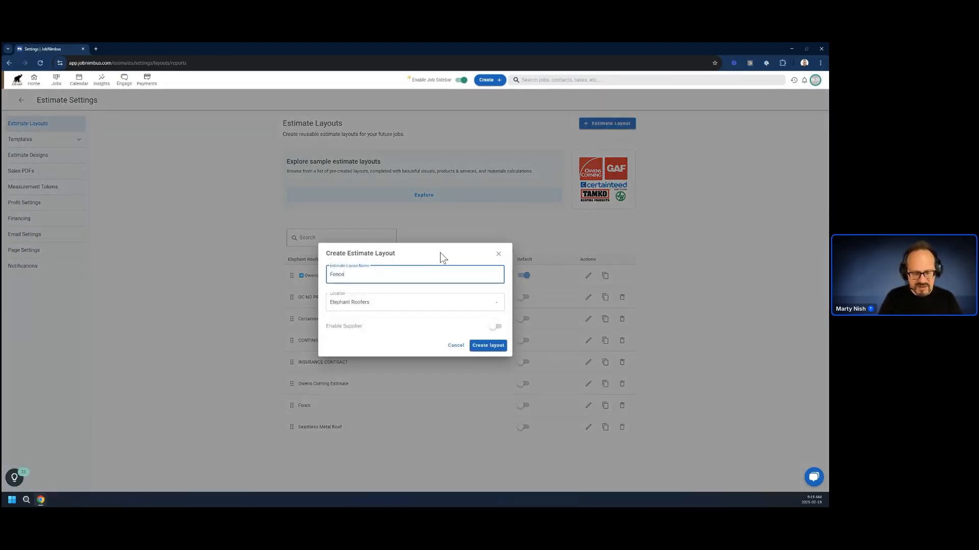
pyautogui.write(' Repair')
pyautogui.press('Tab')
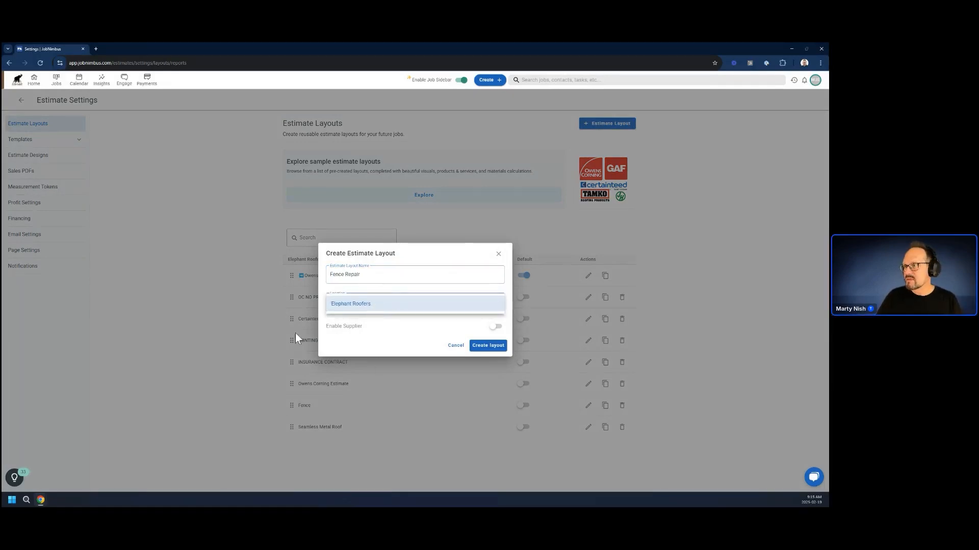
pyautogui.click(488, 347)
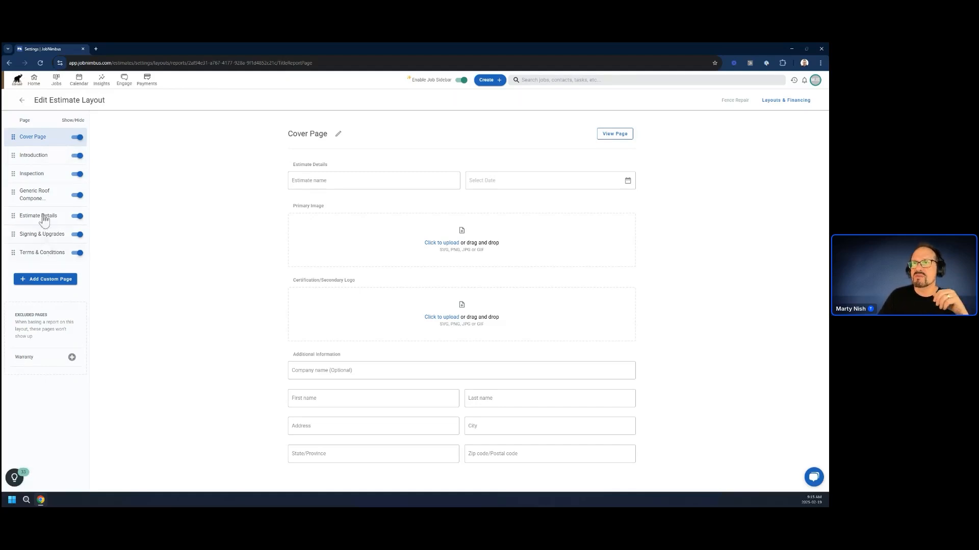
# Apply the Repairs template to the layout's Introduction page and publish the change.
pyautogui.click(30, 156)
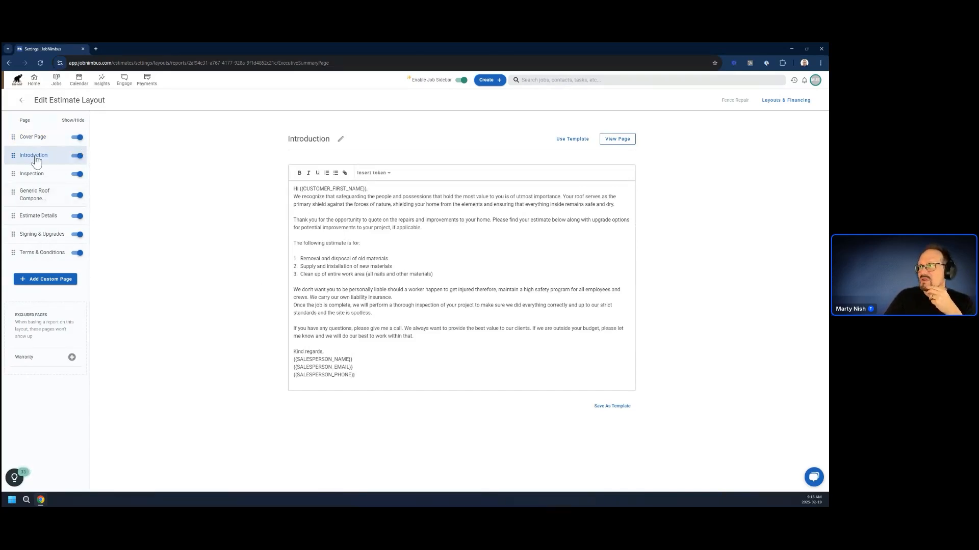
pyautogui.click(572, 138)
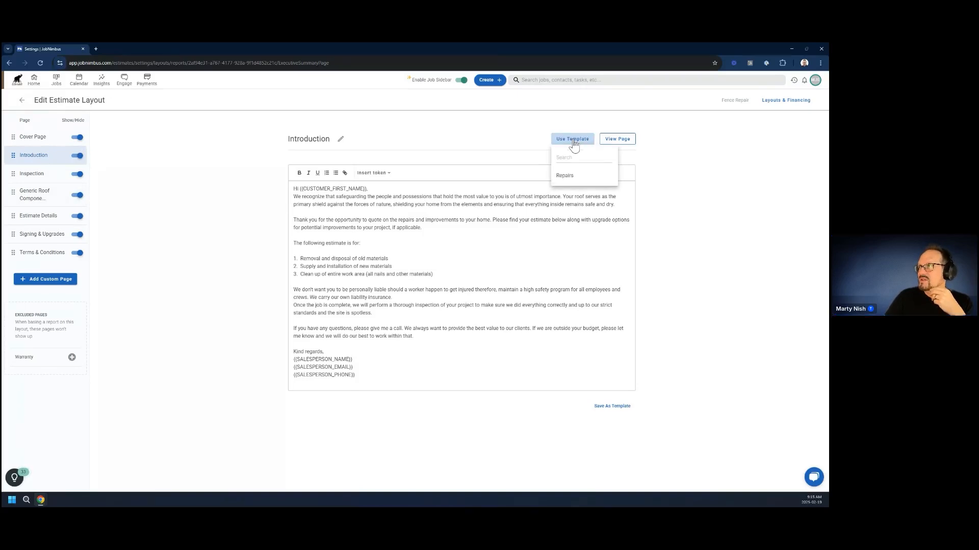
pyautogui.click(566, 179)
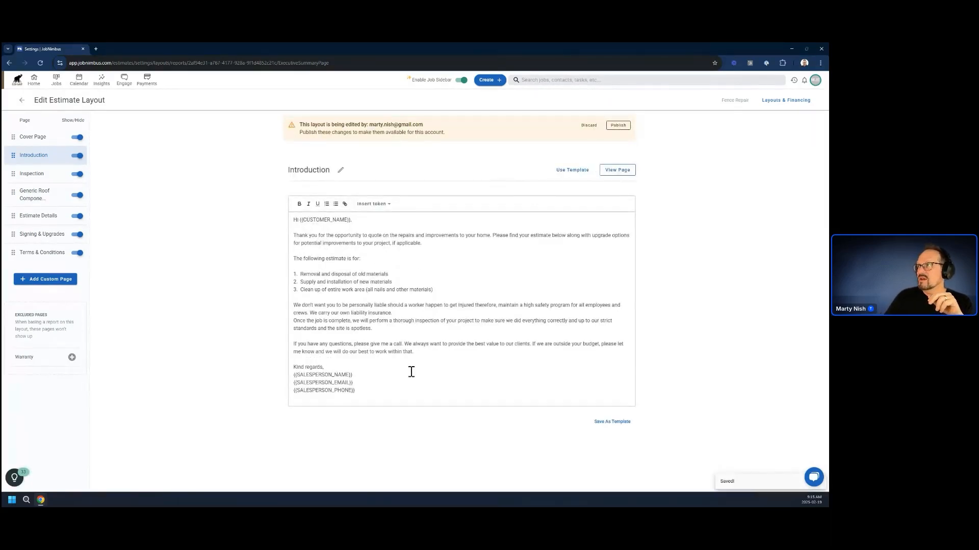
pyautogui.click(618, 126)
pyautogui.click(462, 311)
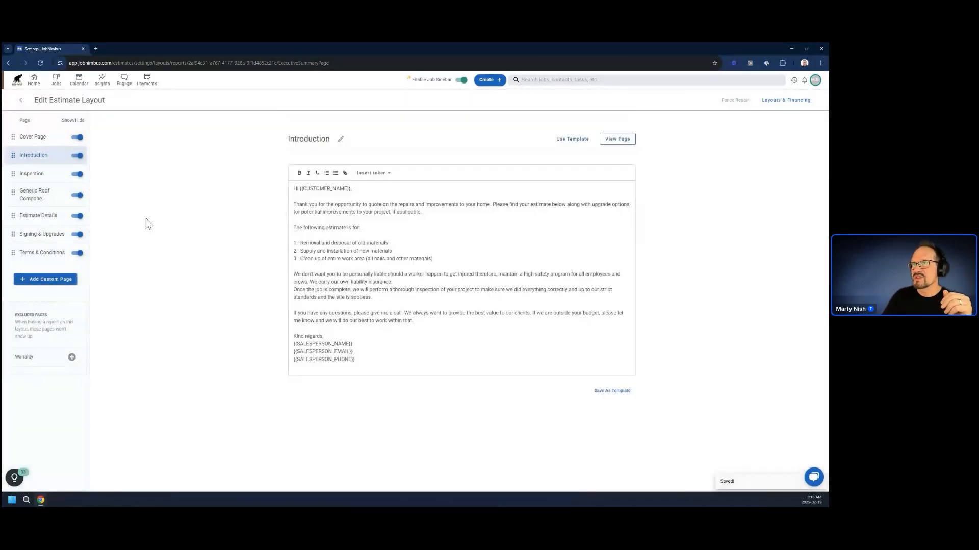
# Delete the Generic Roof Components page from the Fence Repair layout.
pyautogui.click(35, 198)
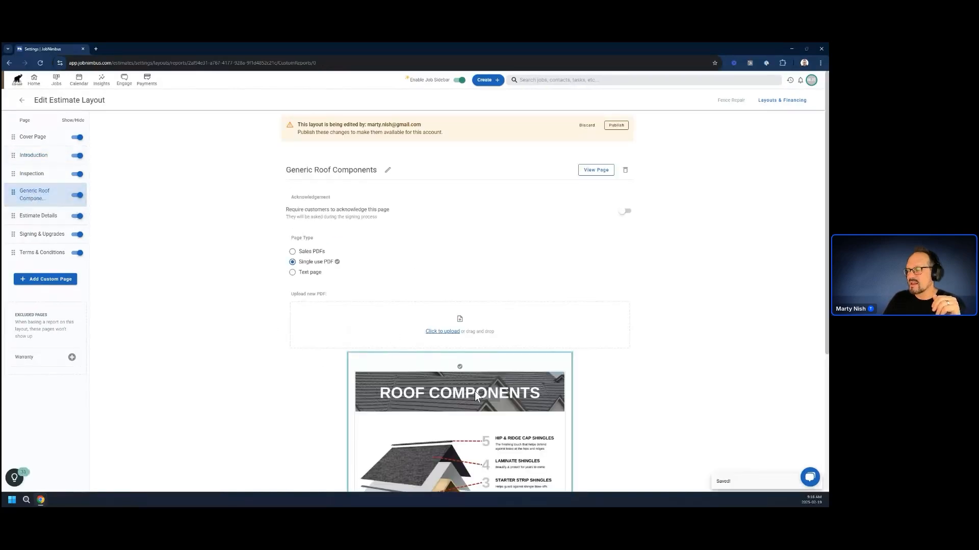
pyautogui.click(625, 170)
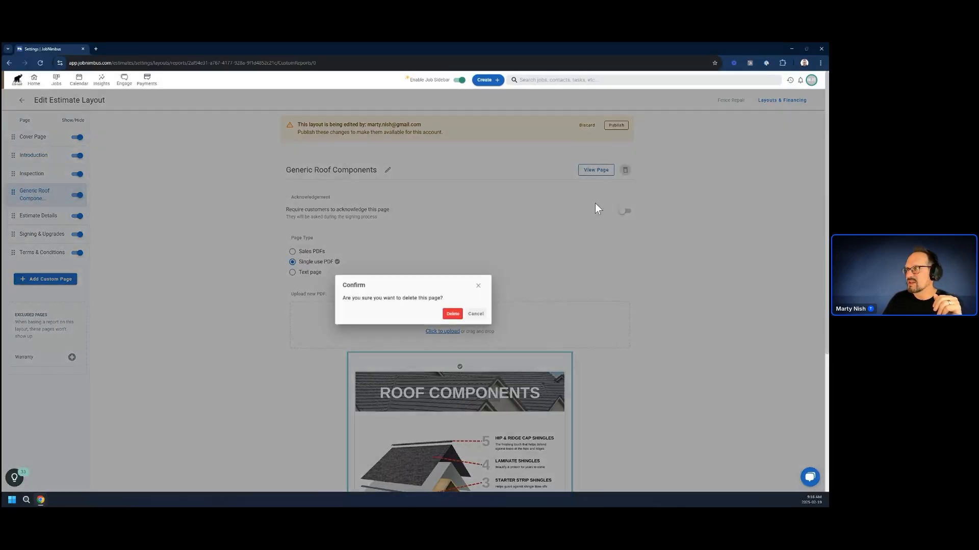
pyautogui.click(455, 315)
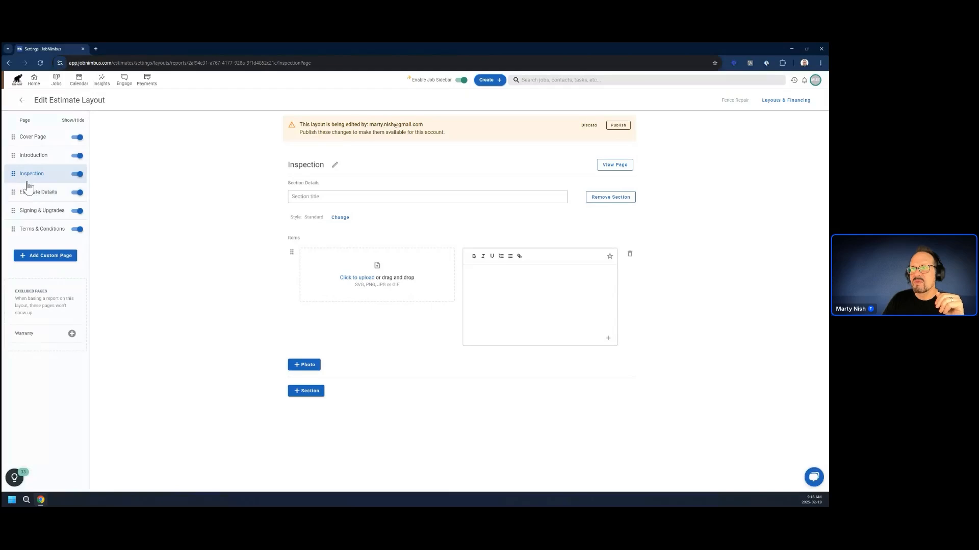
# Delete the Better and Best quotes from the layout's Estimate Details page, keeping only Good.
pyautogui.click(33, 196)
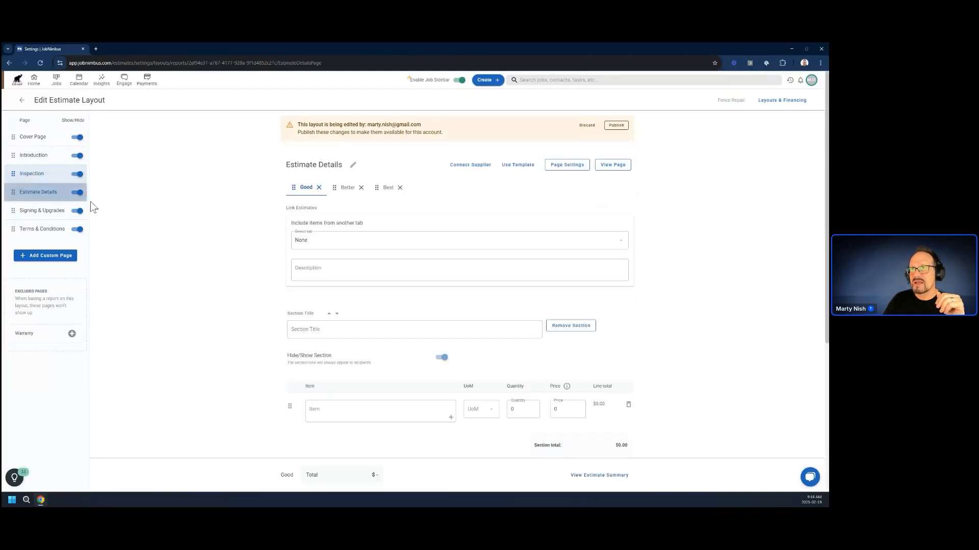
pyautogui.click(360, 187)
pyautogui.click(449, 319)
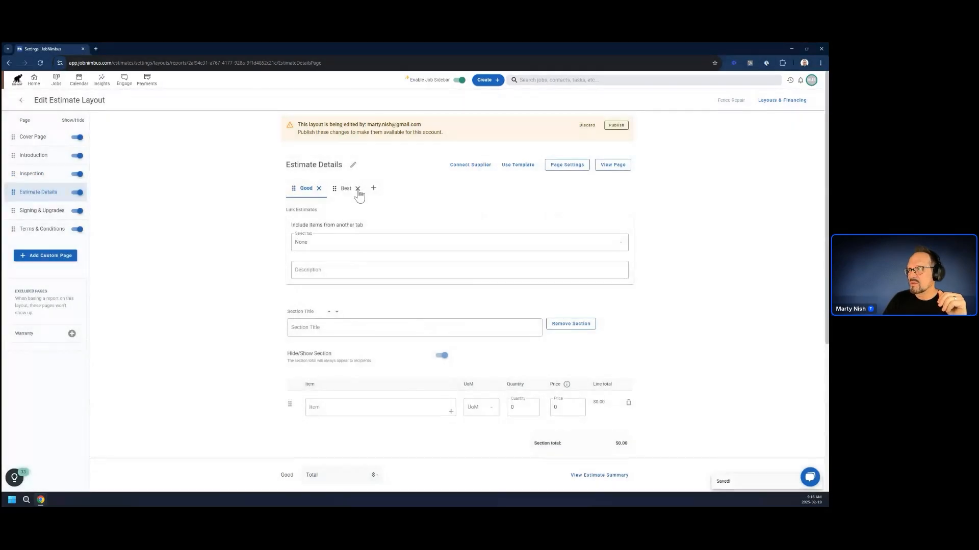
pyautogui.click(358, 189)
pyautogui.click(448, 319)
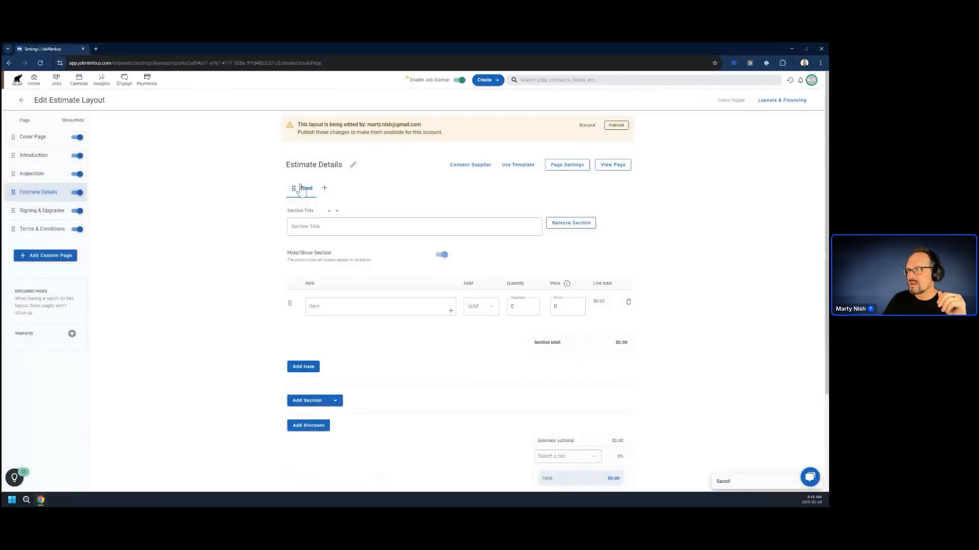
# Add two more quote options to the Estimate Details page and switch back to the Good quote.
pyautogui.click(333, 188)
pyautogui.click(383, 188)
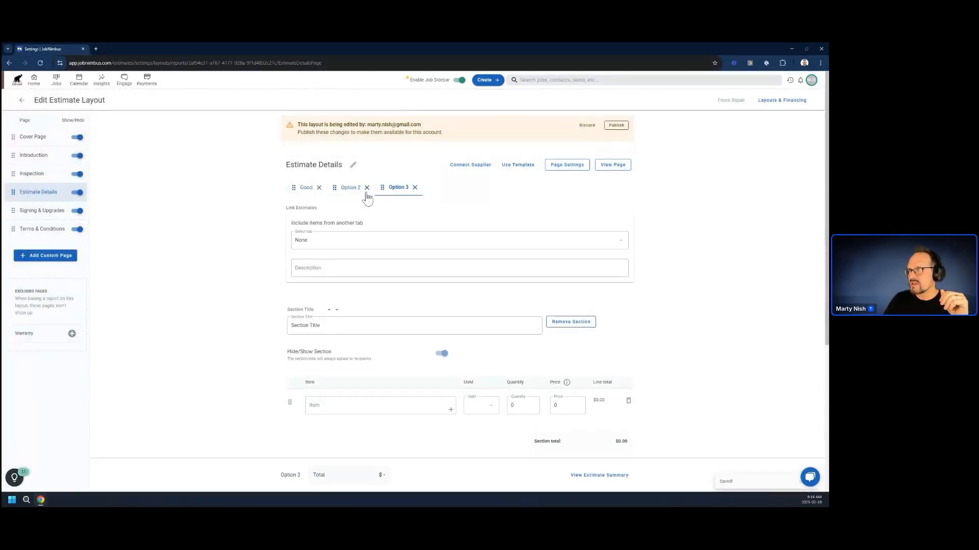
pyautogui.click(305, 190)
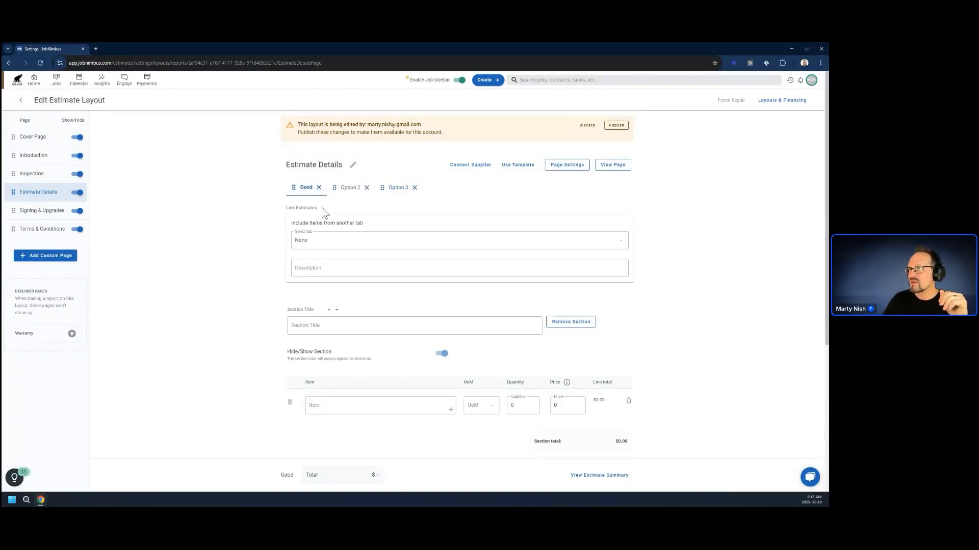
# Apply the Fence template to the Good quote on the layout's Estimate Details page and check the resulting items.
pyautogui.click(518, 166)
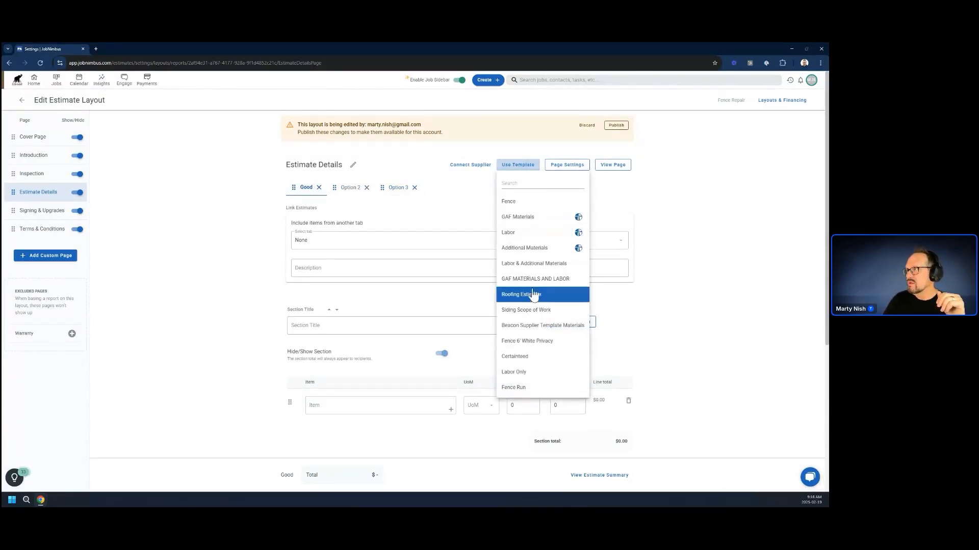
pyautogui.click(520, 203)
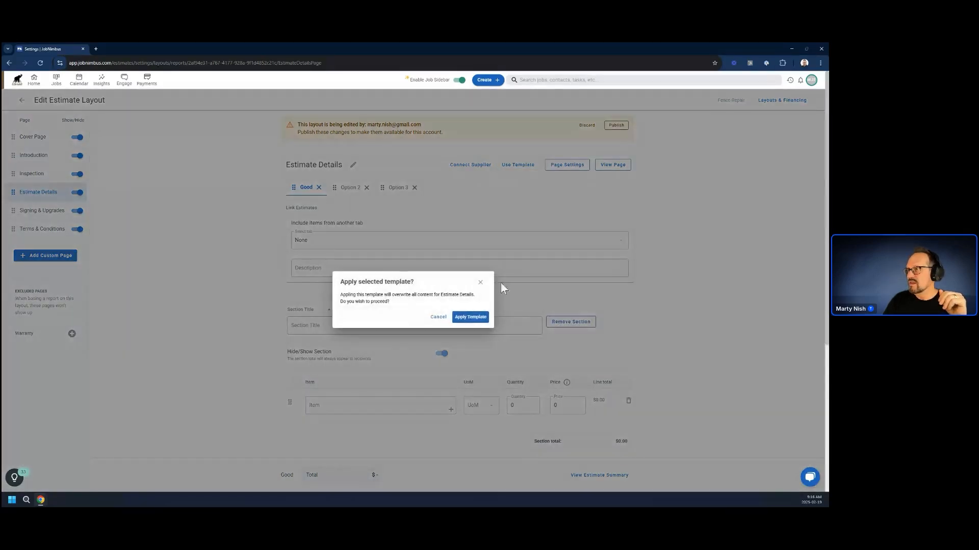
pyautogui.click(470, 317)
pyautogui.scroll(-3, 352, 278)
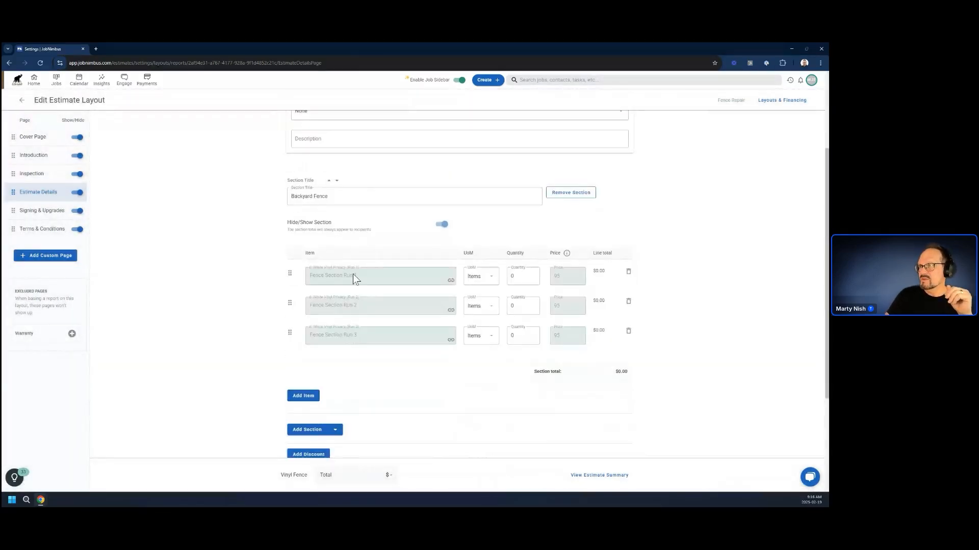
pyautogui.scroll(3, 344, 317)
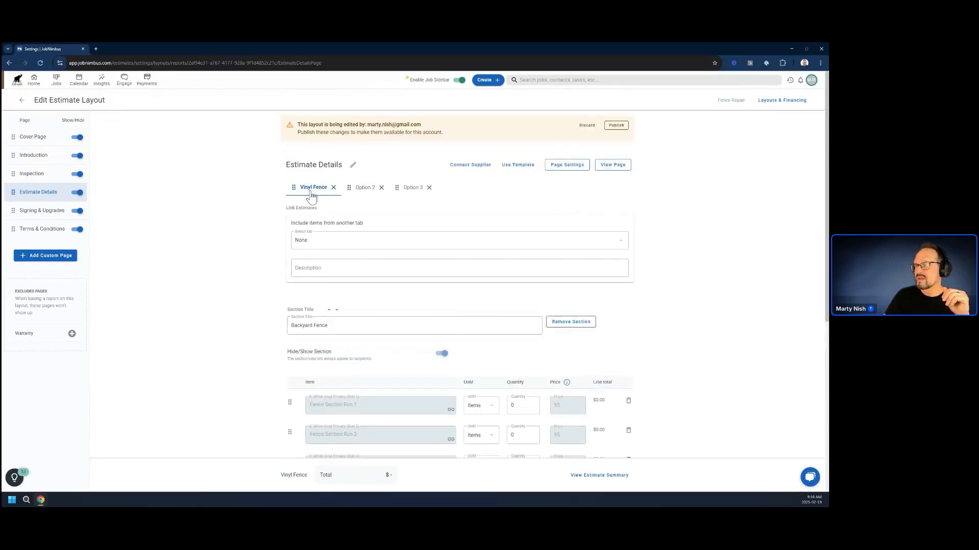
# Apply the Fence Run template to the Option 2 quote on the Estimate Details page.
pyautogui.click(364, 188)
pyautogui.click(409, 188)
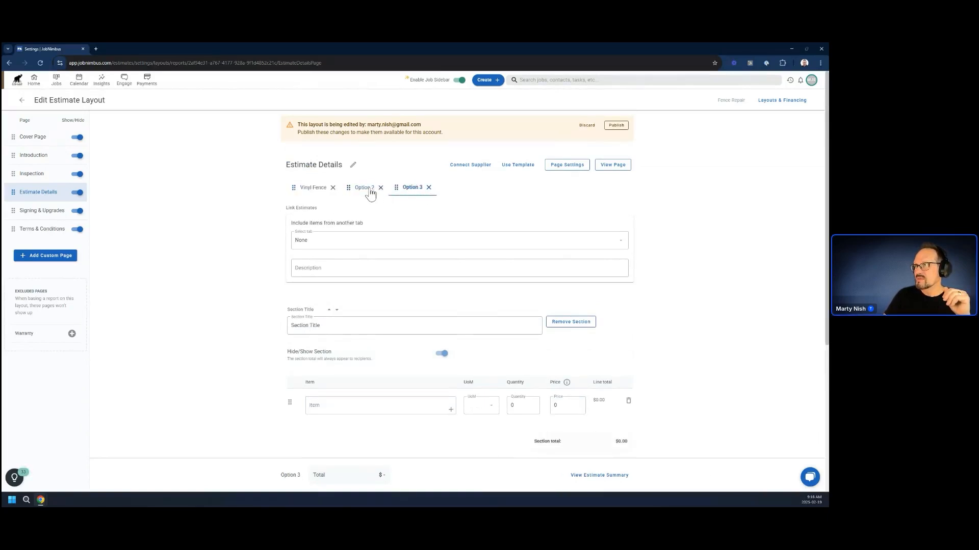
pyautogui.click(370, 189)
pyautogui.click(512, 167)
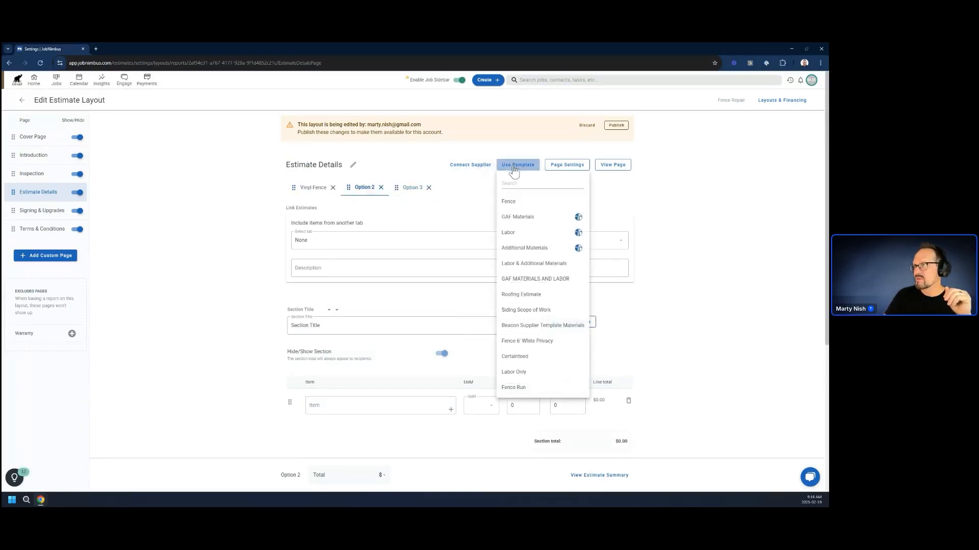
pyautogui.click(514, 389)
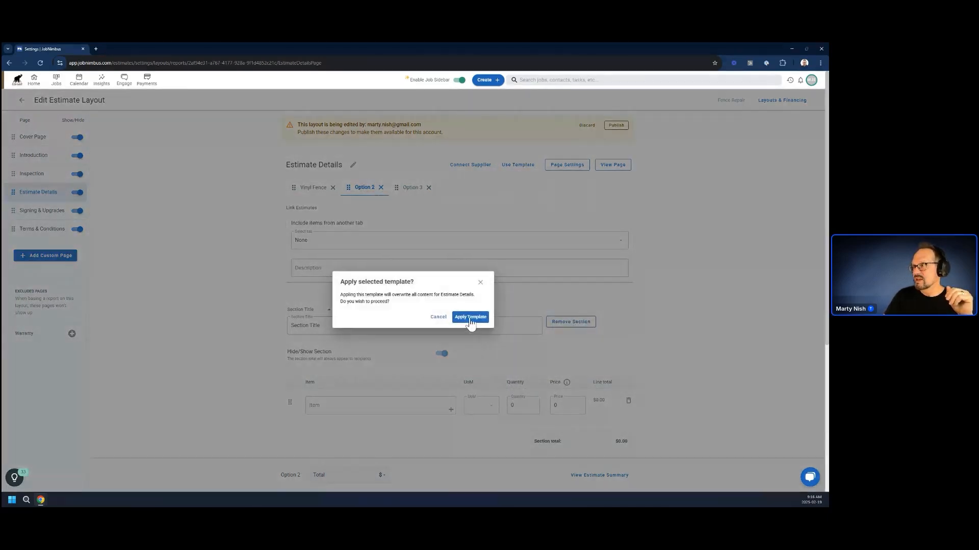
pyautogui.click(469, 316)
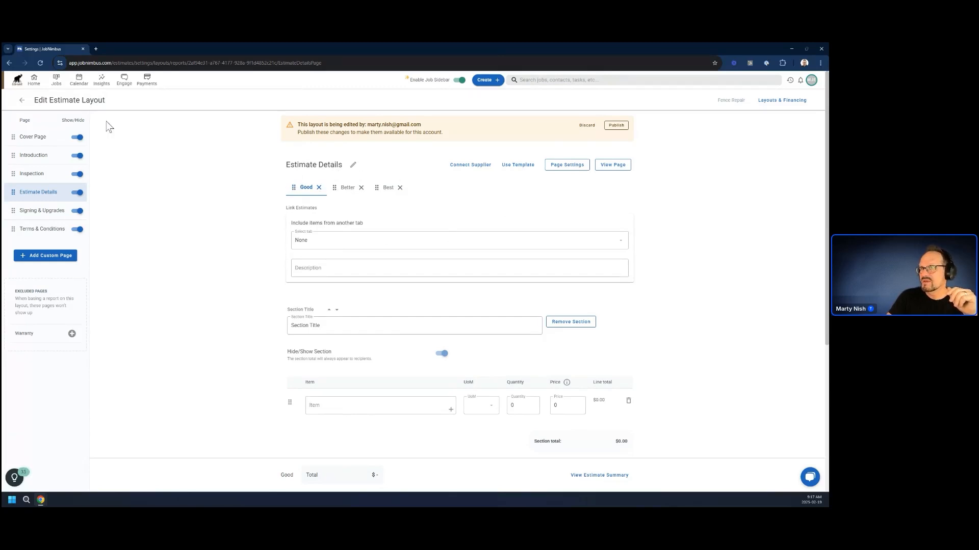
# Open the Fence Run estimate template for editing and delete its Better and Best quotes, keeping only Good.
pyautogui.click(20, 100)
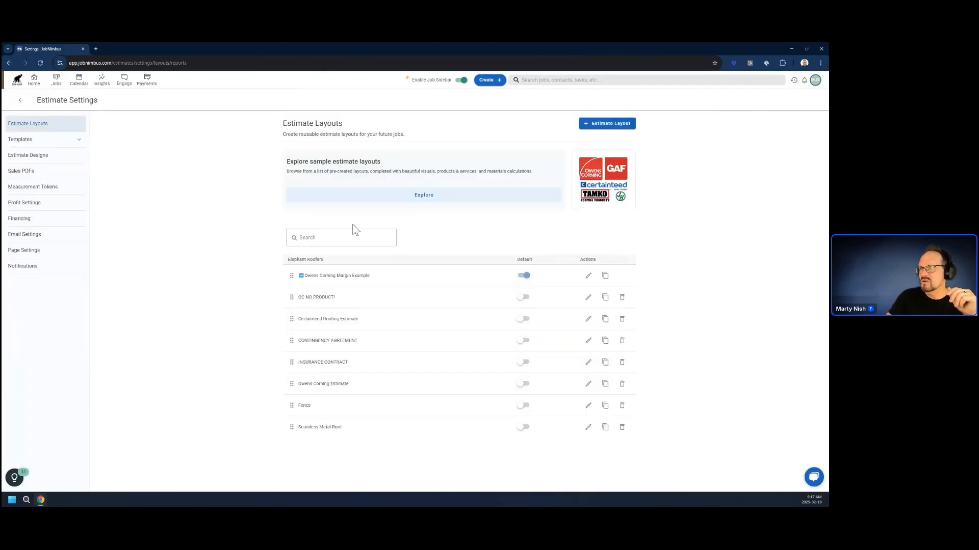
pyautogui.click(48, 158)
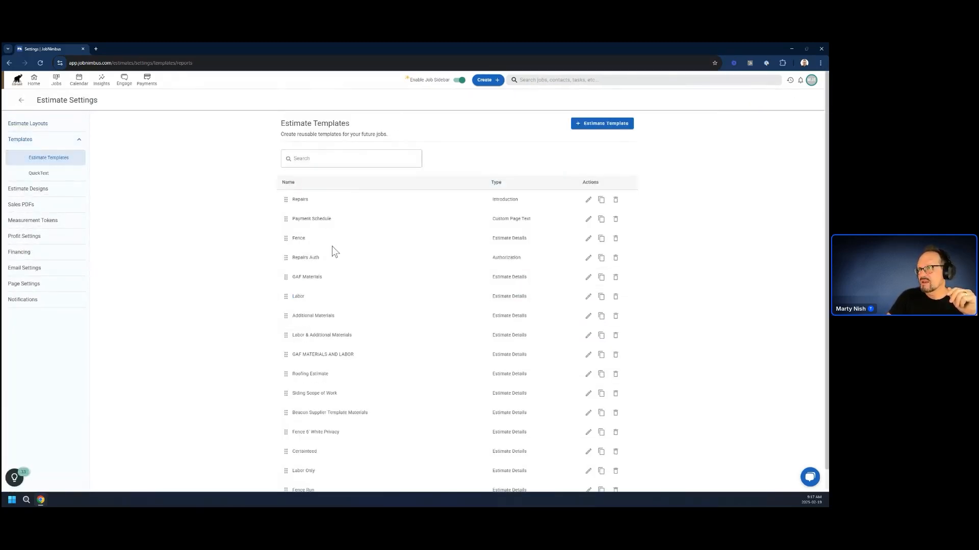
pyautogui.scroll(-1, 432, 415)
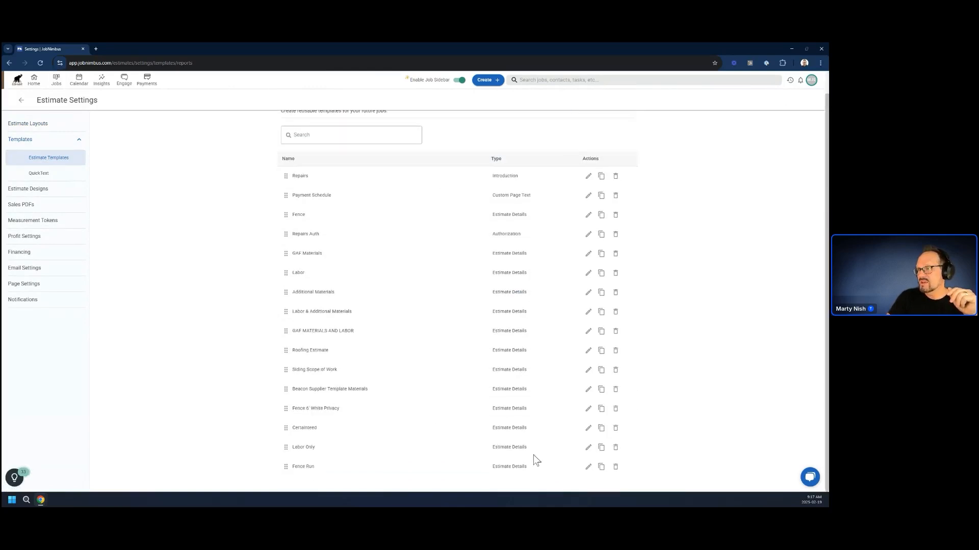
pyautogui.click(587, 467)
pyautogui.click(299, 210)
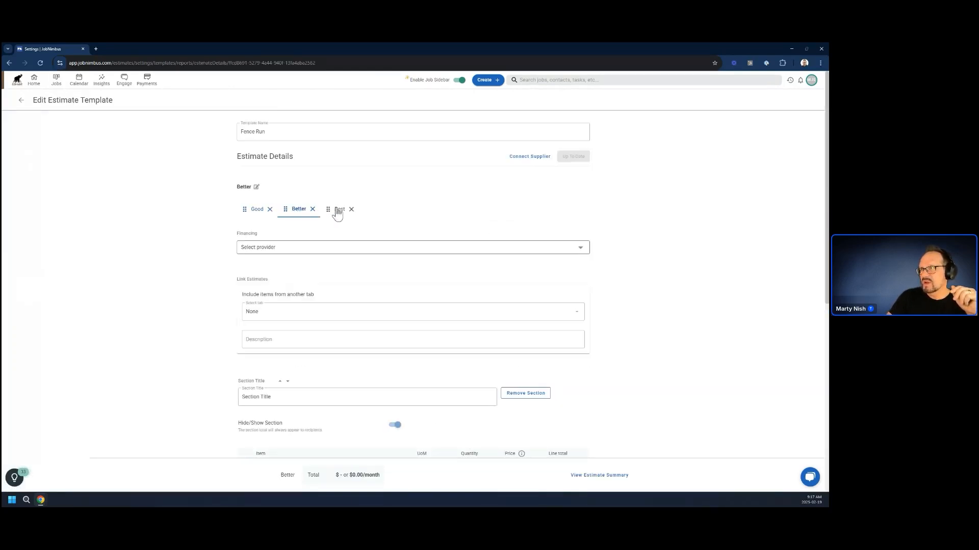
pyautogui.click(339, 210)
pyautogui.click(300, 210)
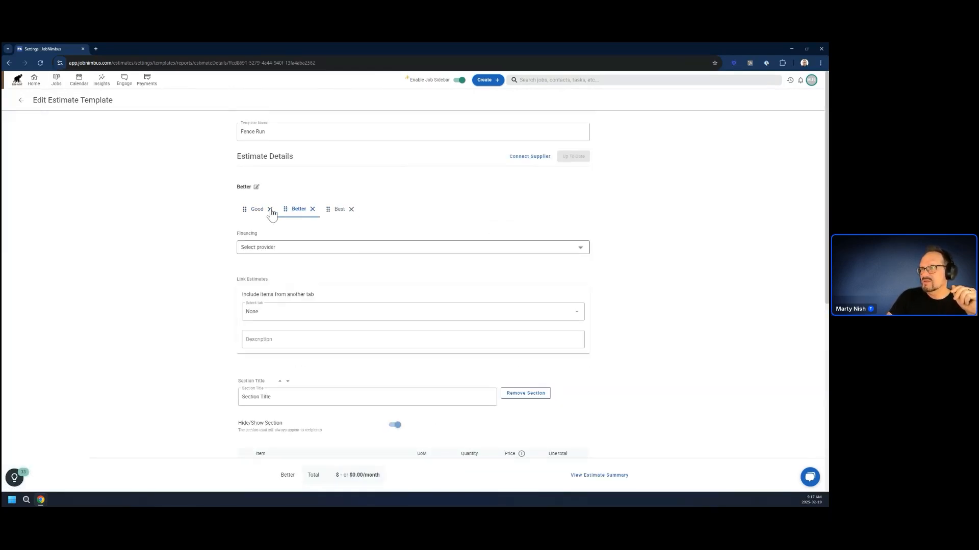
pyautogui.click(313, 210)
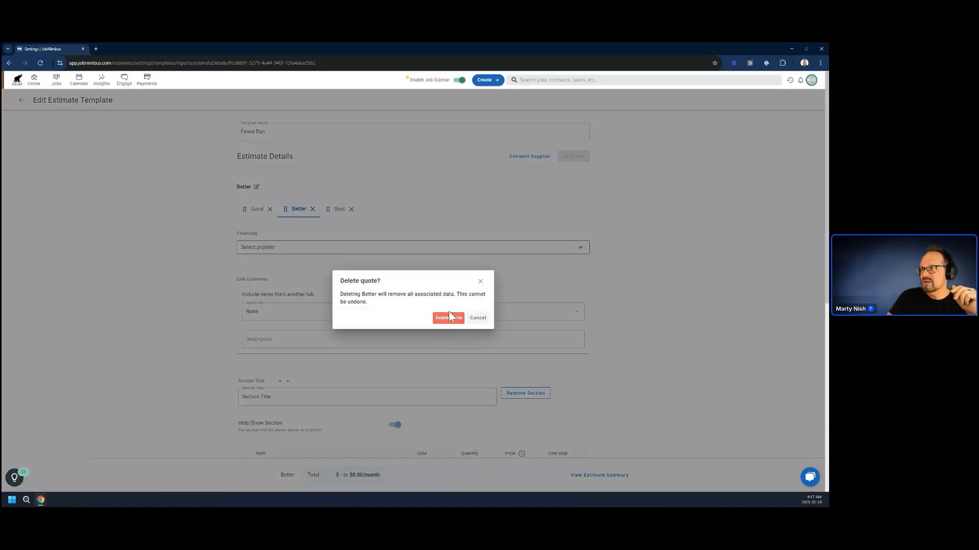
pyautogui.click(449, 317)
pyautogui.click(313, 209)
pyautogui.click(449, 317)
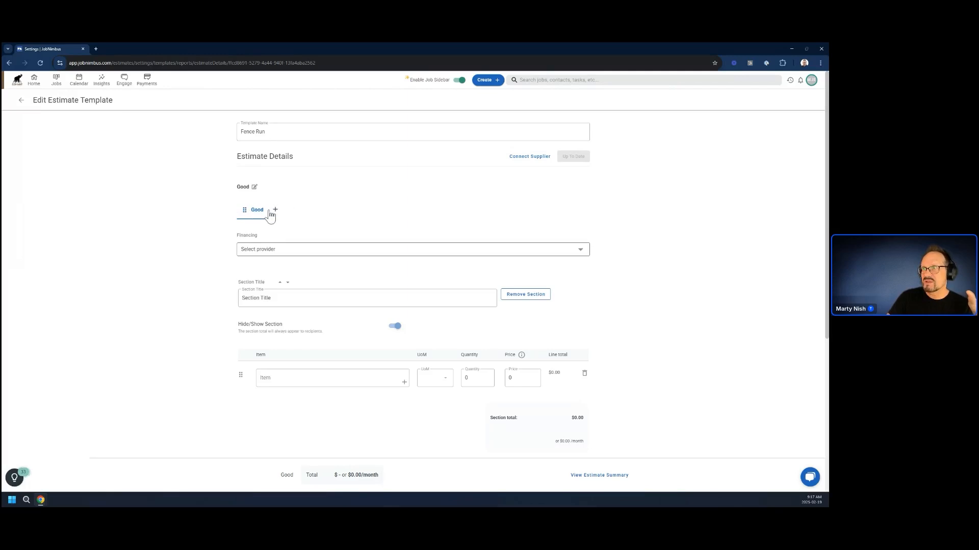
# Return to the Fence Repair layout and apply the Fence template to the Good quote on its Estimate Details page.
pyautogui.click(21, 100)
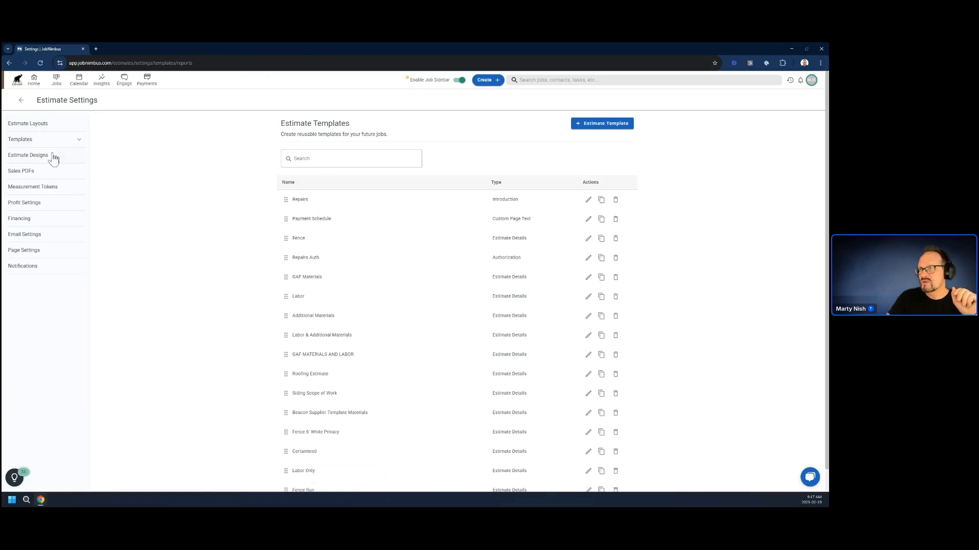
pyautogui.click(31, 123)
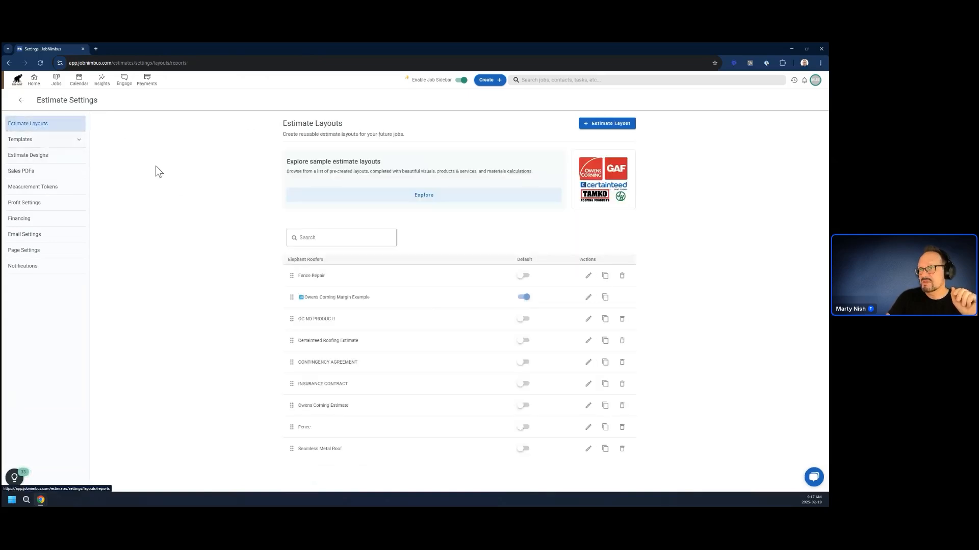
pyautogui.click(589, 277)
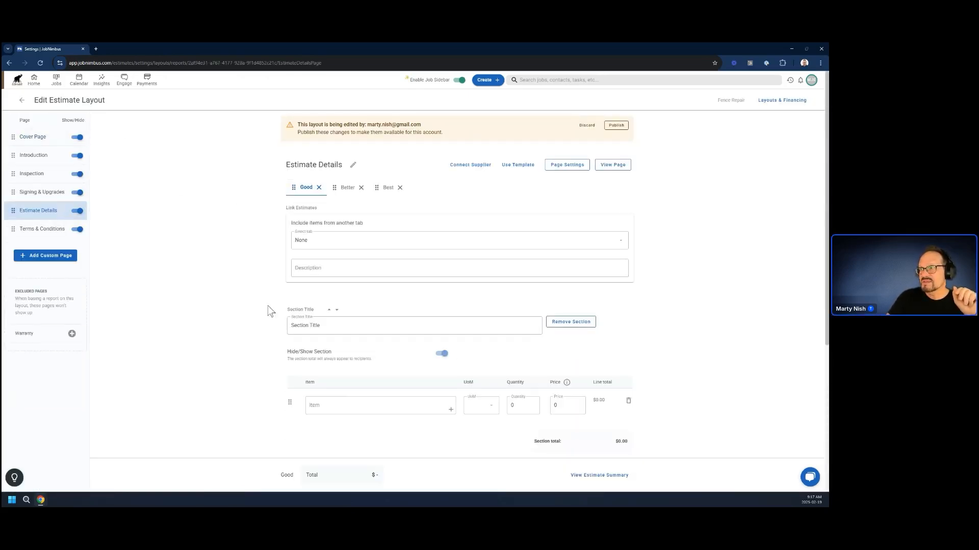
pyautogui.click(514, 166)
pyautogui.click(513, 205)
pyautogui.click(470, 317)
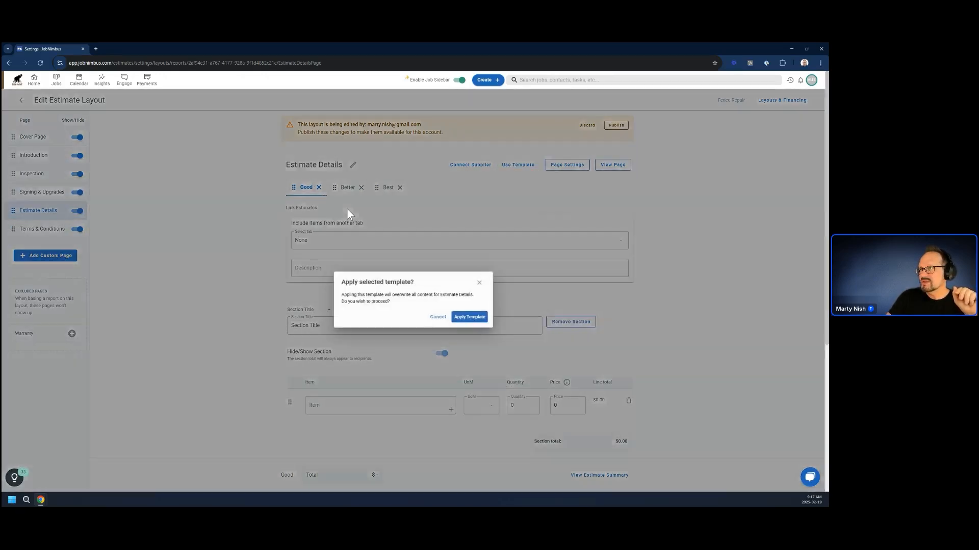
# Apply the Fence Run template to the Better quote on the Estimate Details page.
pyautogui.click(361, 188)
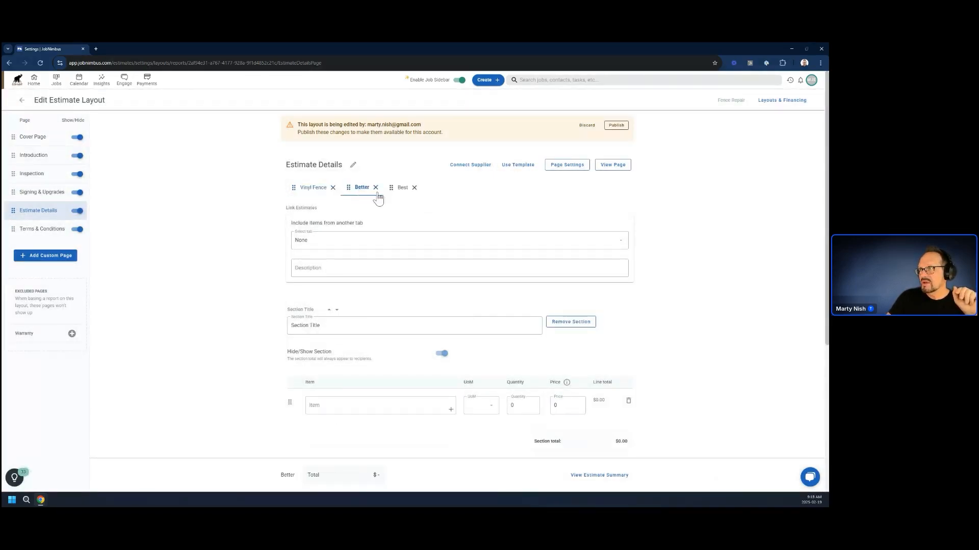
pyautogui.click(518, 165)
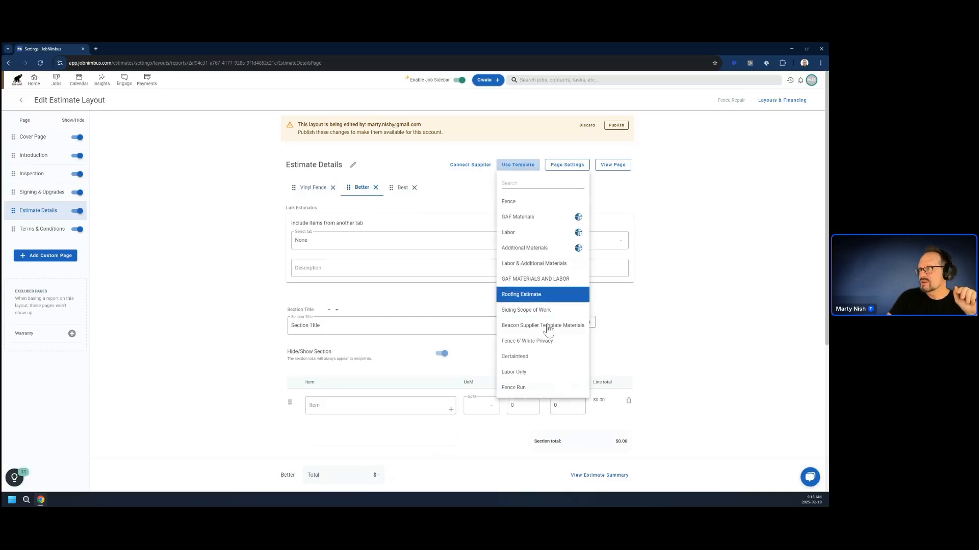
pyautogui.click(528, 387)
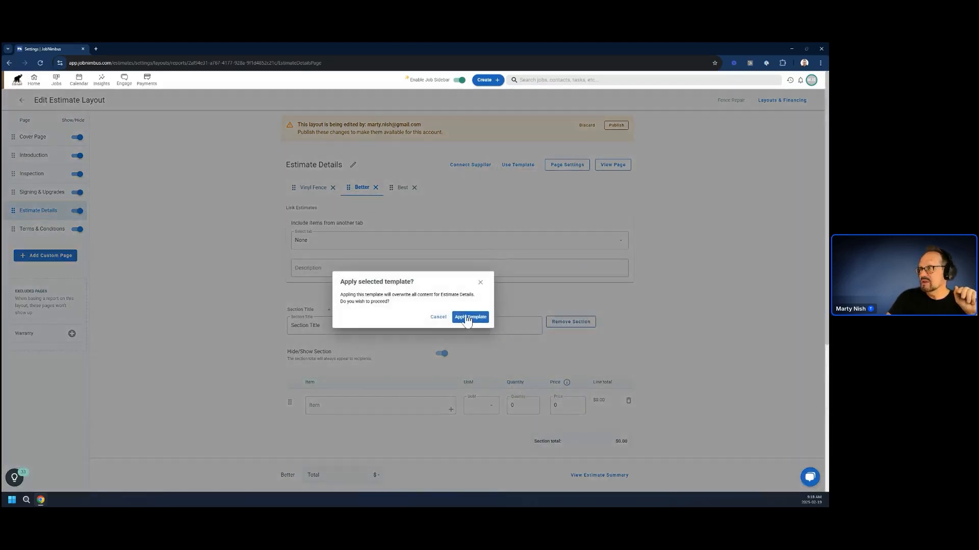
pyautogui.click(469, 317)
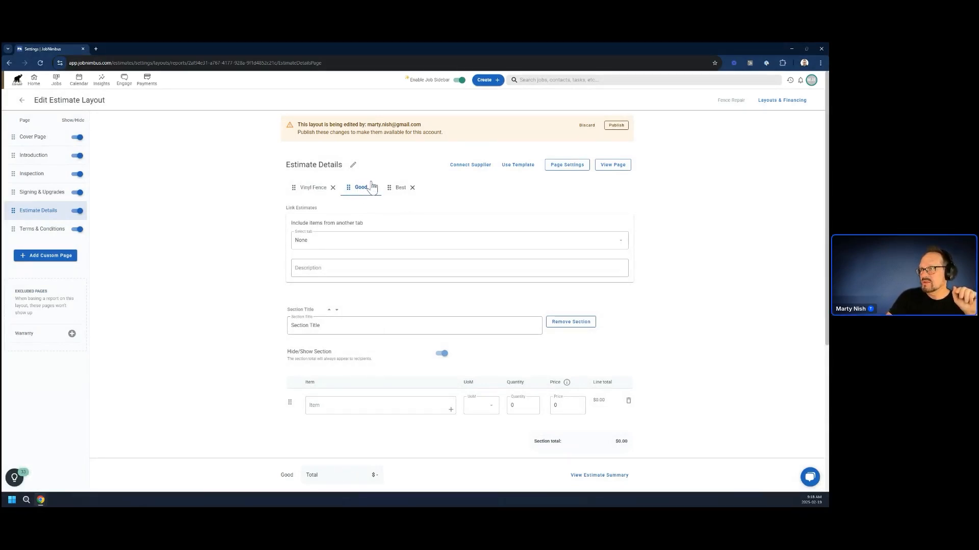
# Delete the two extra quotes from the layout's Estimate Details page, keeping only Vinyl Fence.
pyautogui.click(374, 187)
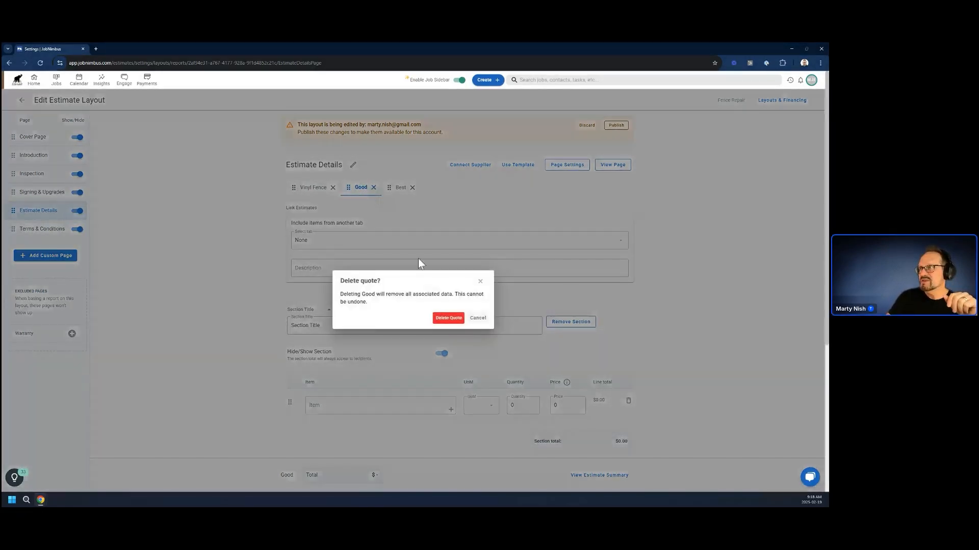
pyautogui.click(448, 316)
pyautogui.click(372, 189)
pyautogui.click(448, 316)
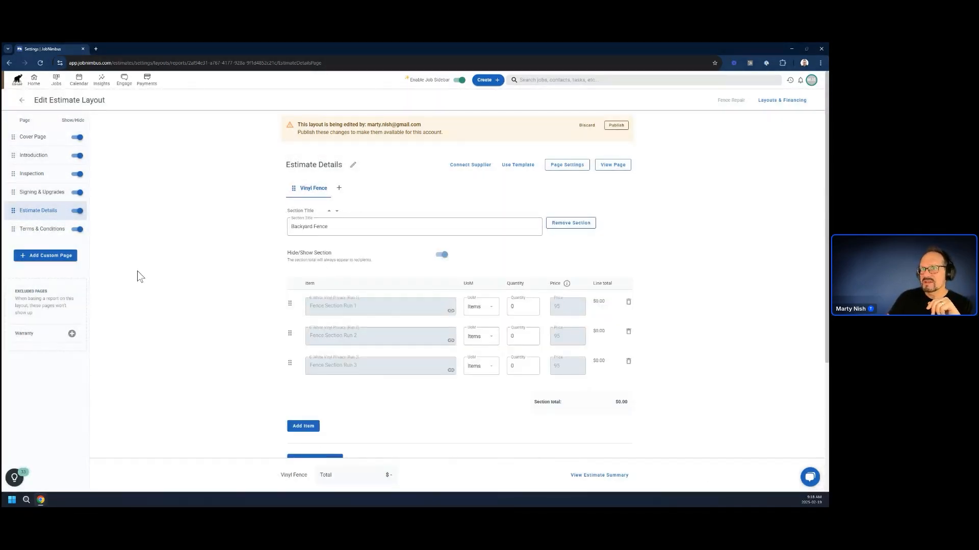
# Move the Estimate Details page above Signing & Upgrades and apply the Repairs Auth template to the Signing & Upgrades page.
pyautogui.moveTo(53, 203); pyautogui.dragTo(51, 190)
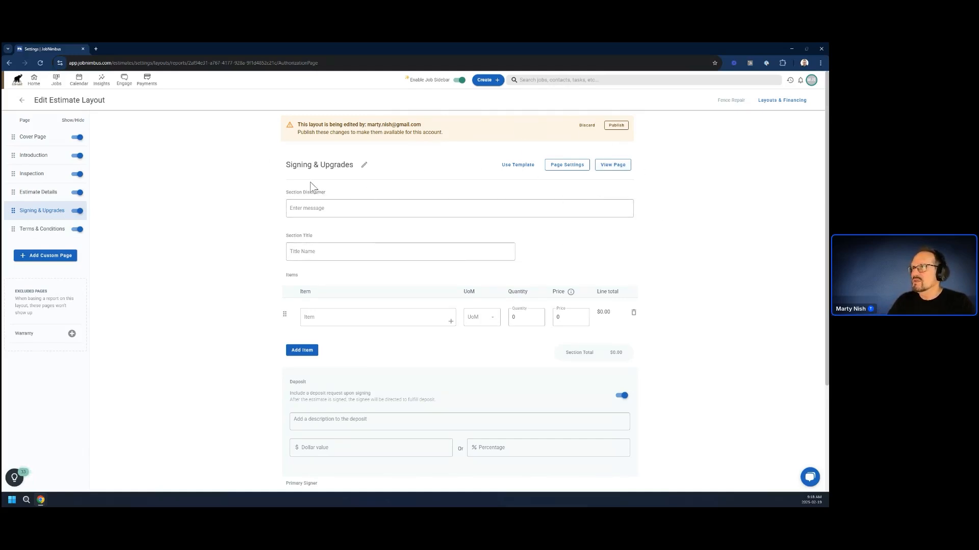
pyautogui.click(320, 208)
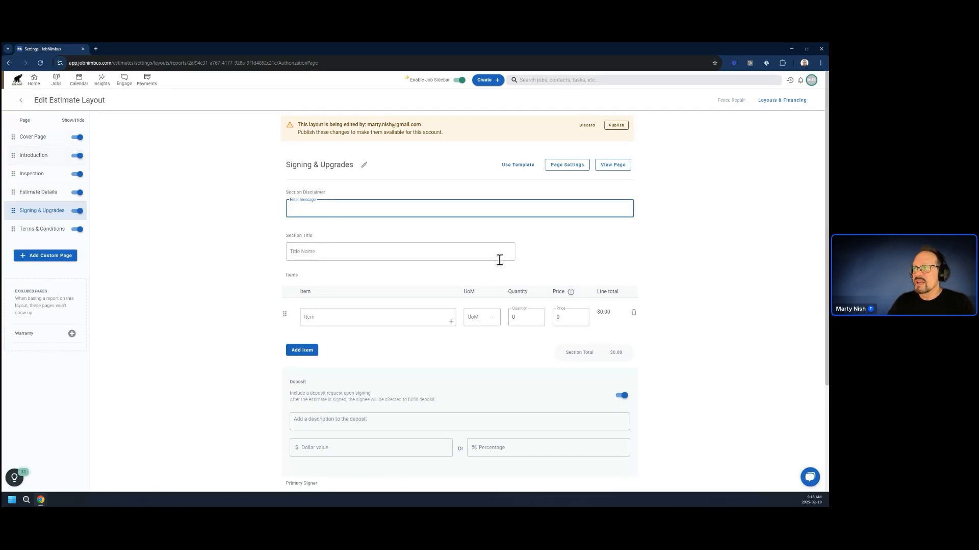
pyautogui.click(515, 165)
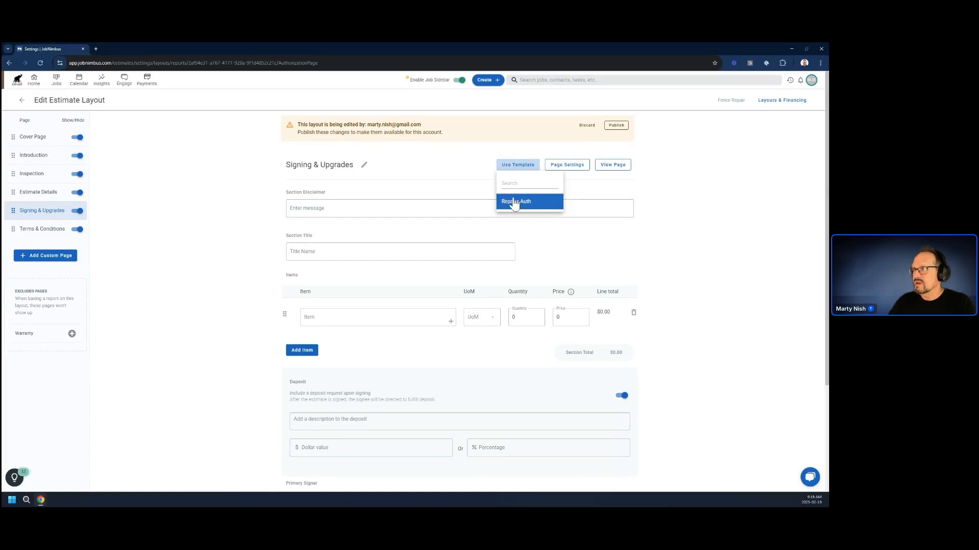
pyautogui.click(513, 201)
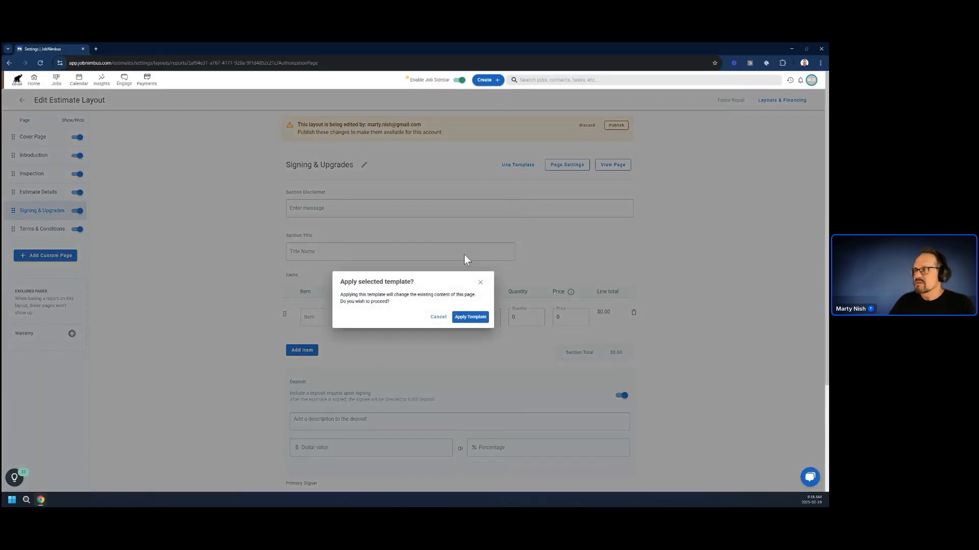
pyautogui.click(469, 316)
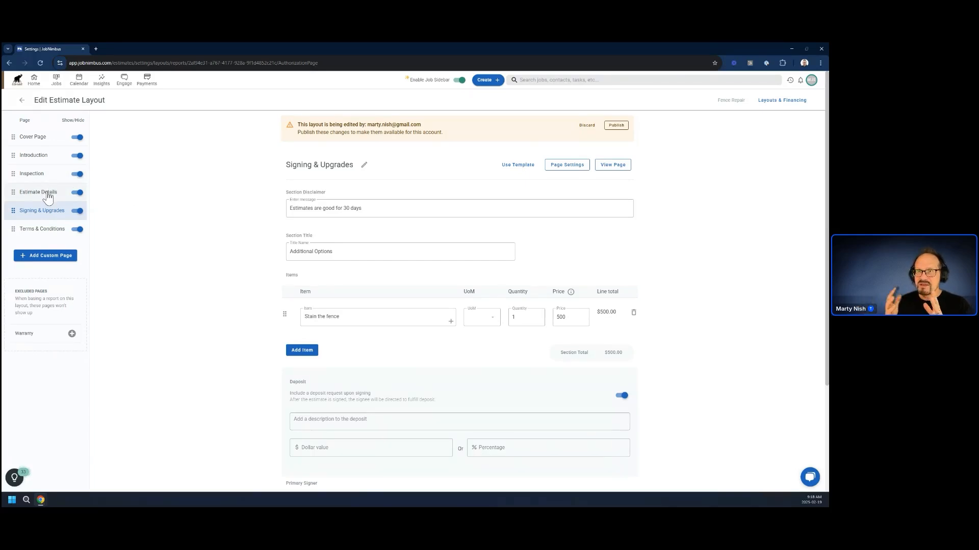
# Add a custom text page filled from the Payment Schedule template and publish the Fence Repair layout.
pyautogui.click(40, 256)
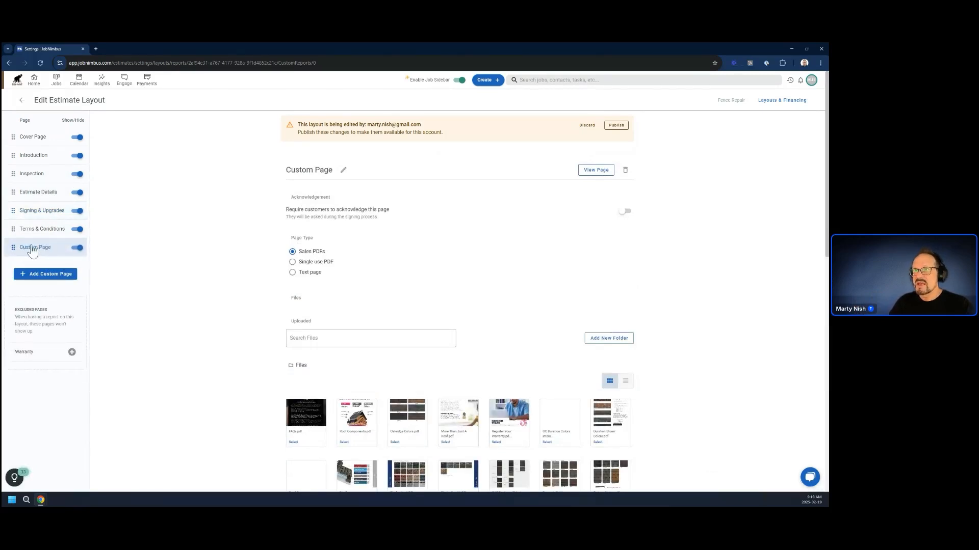
pyautogui.click(293, 273)
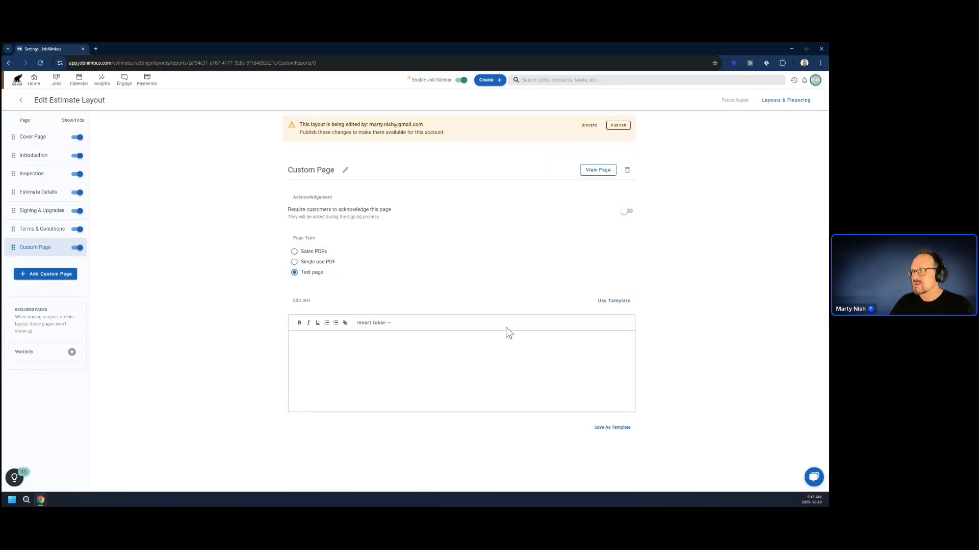
pyautogui.click(619, 302)
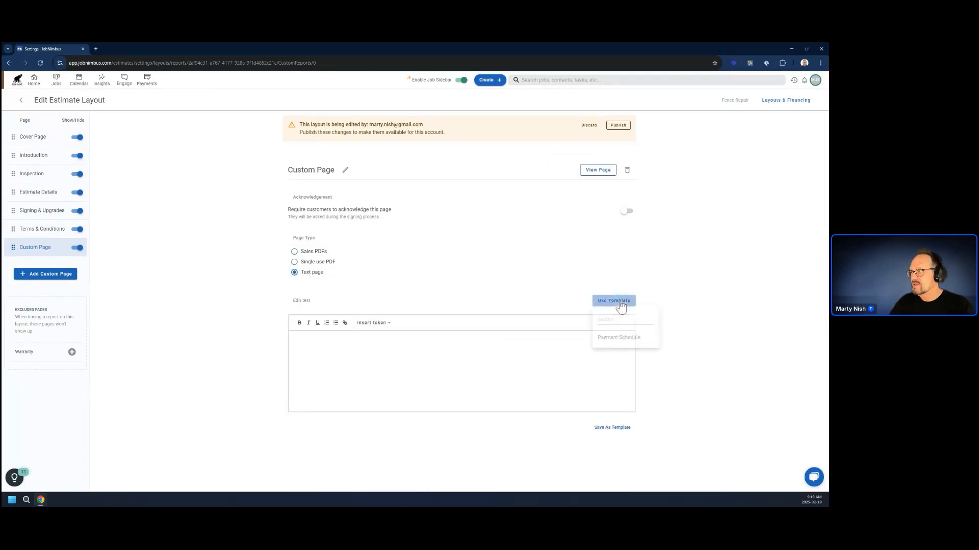
pyautogui.click(613, 341)
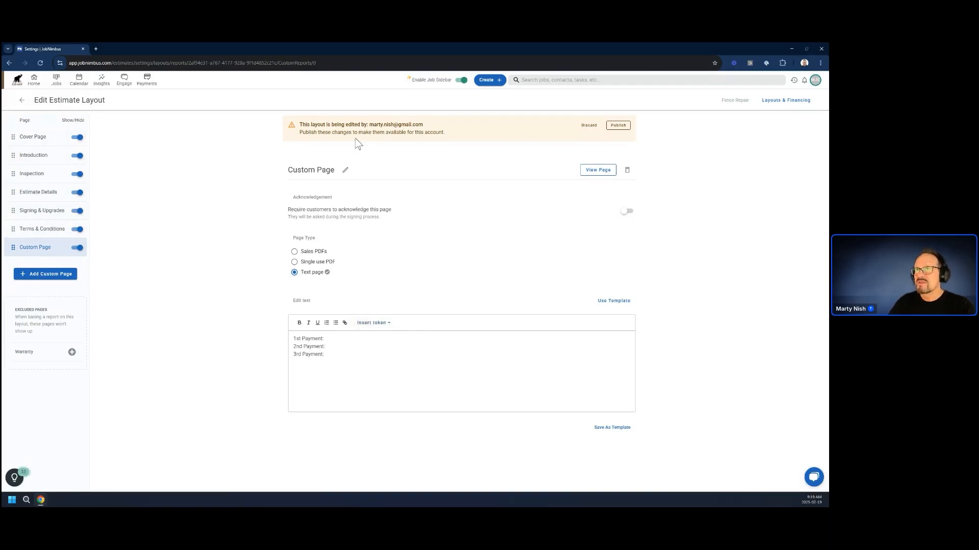
pyautogui.click(618, 126)
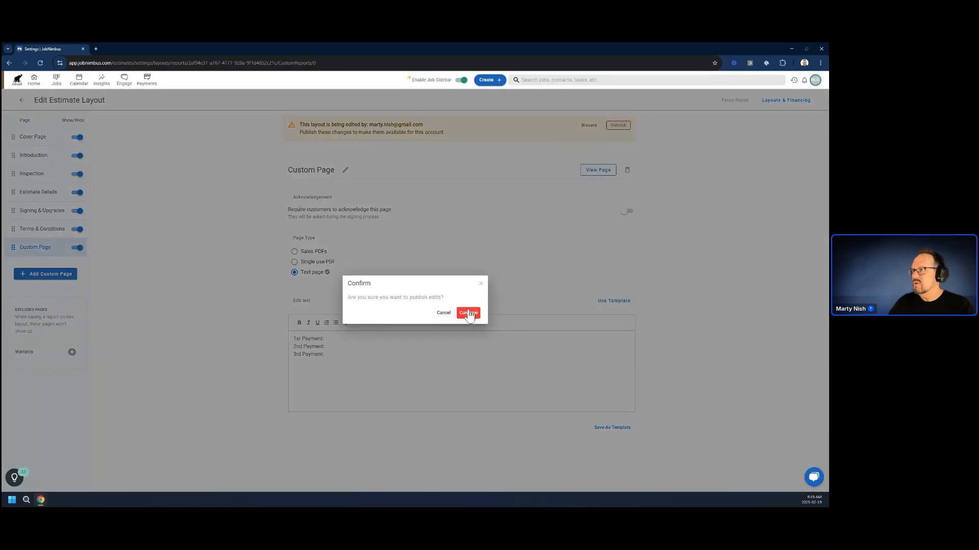
pyautogui.click(468, 313)
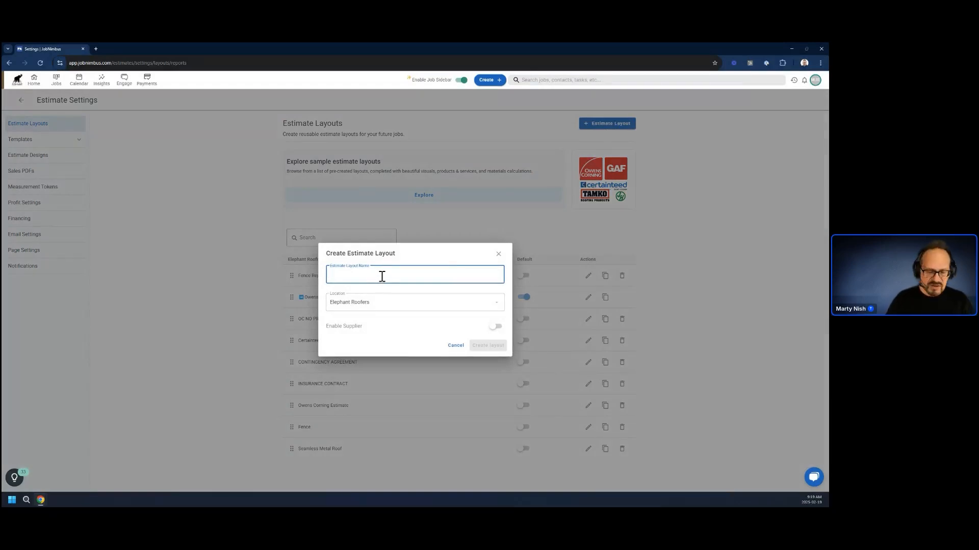
# Create an estimate layout named Blank Layout and delete its Generic Roof Components page.
pyautogui.write('Blank')
pyautogui.write('Layout')
pyautogui.press('Return')
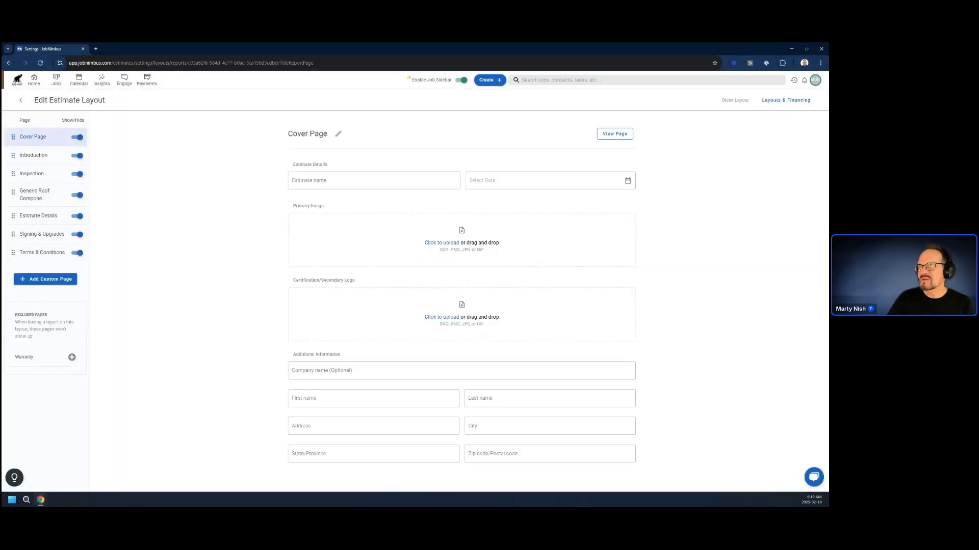
pyautogui.click(27, 198)
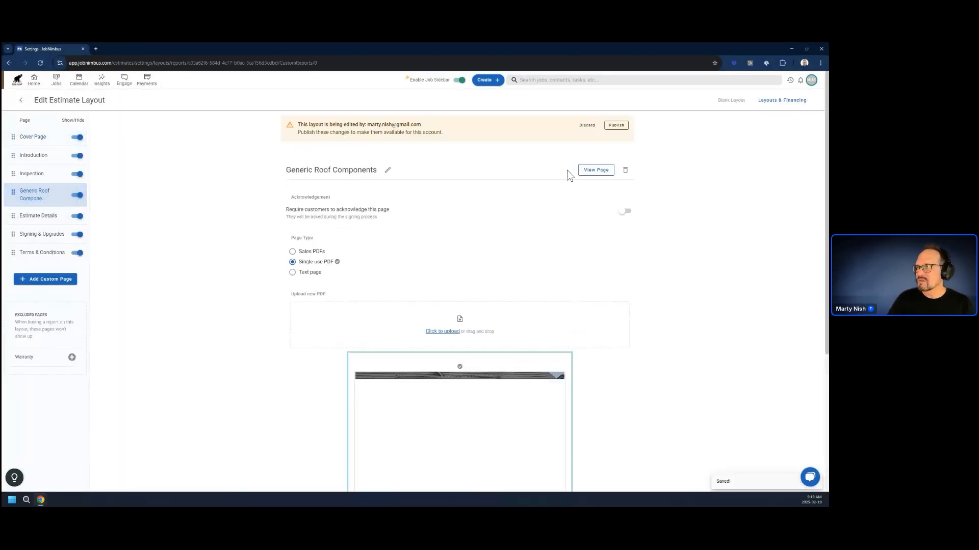
pyautogui.click(625, 171)
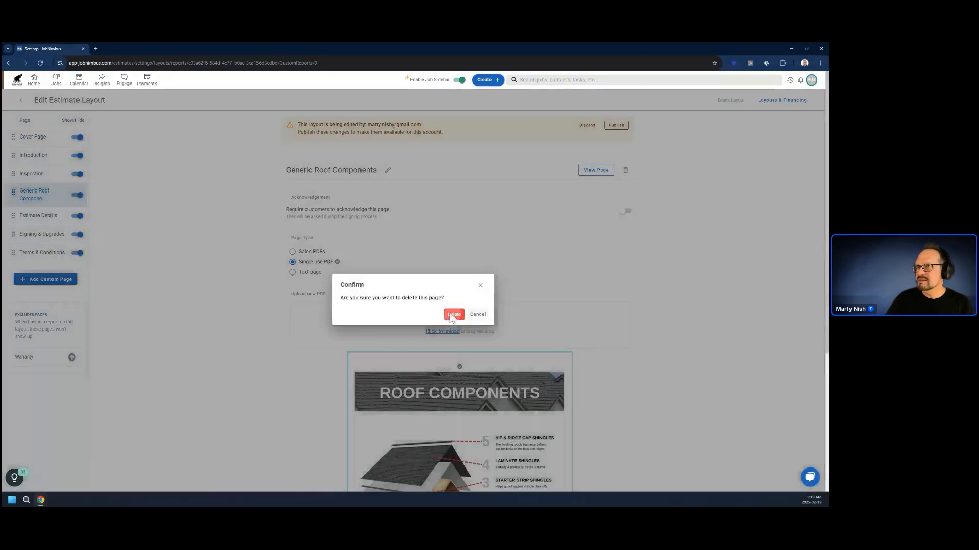
pyautogui.click(451, 313)
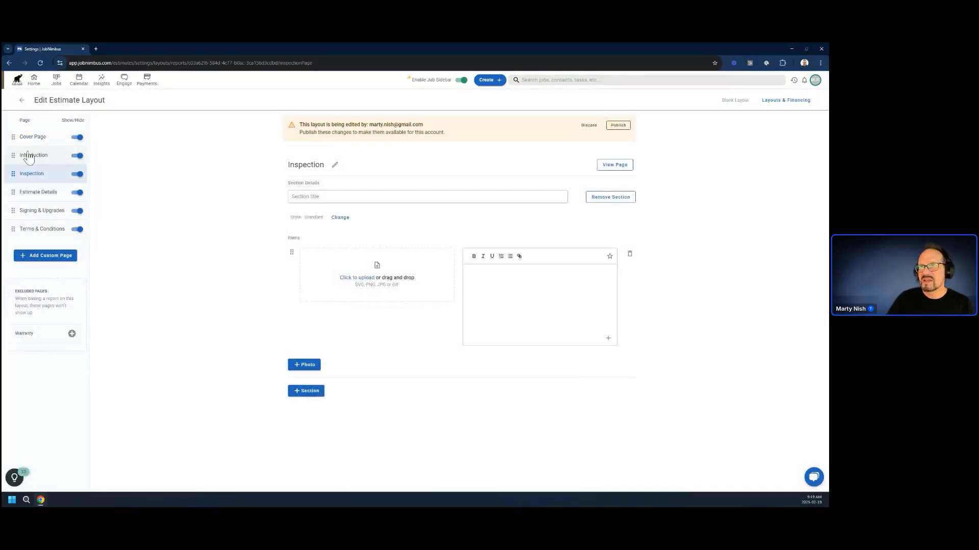
# Check the Estimate Details, Signing & Upgrades, Terms & Conditions and Inspection pages of Blank Layout and publish its edits.
pyautogui.click(31, 193)
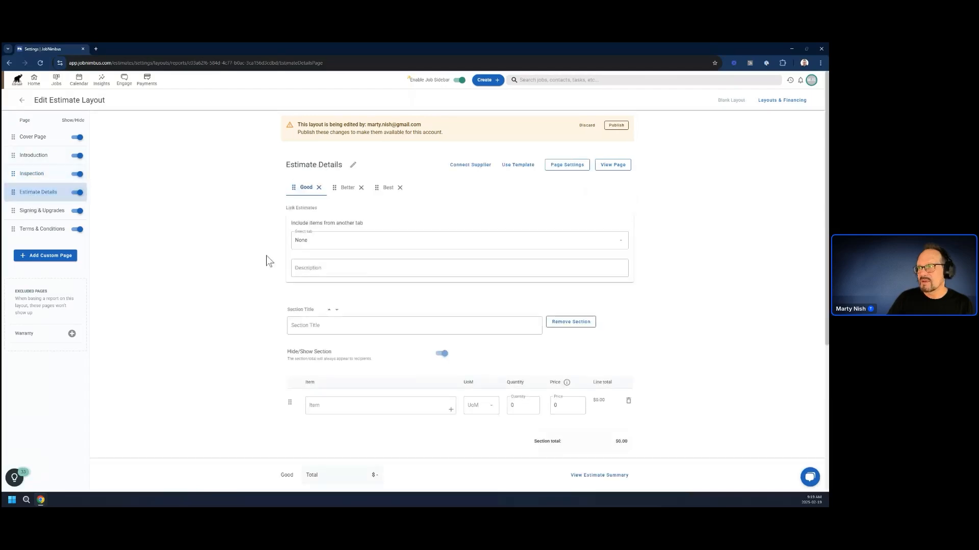
pyautogui.click(29, 213)
pyautogui.click(33, 232)
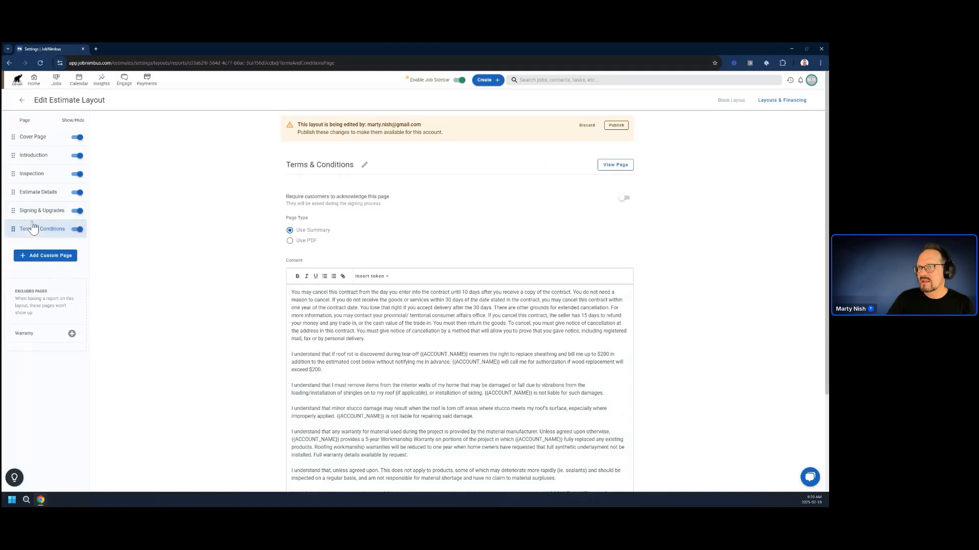
pyautogui.click(31, 175)
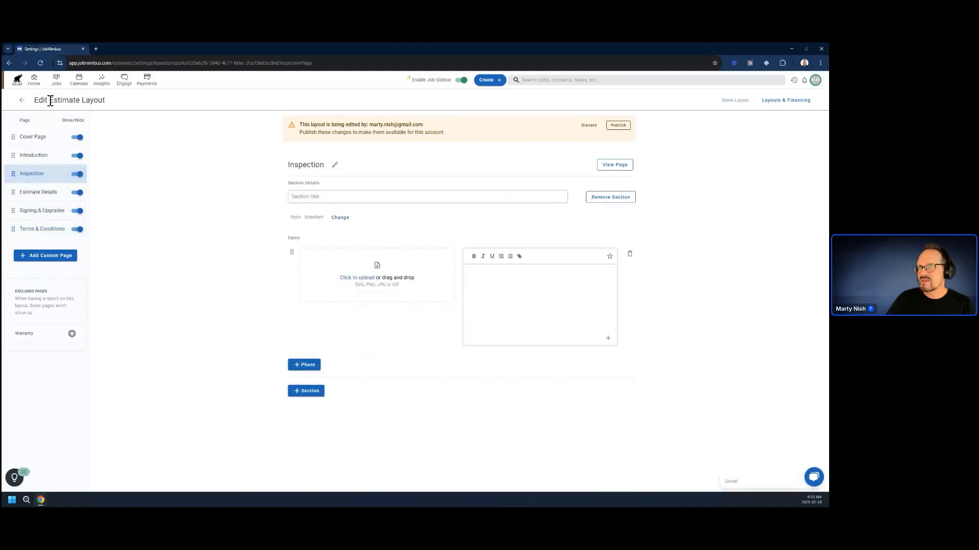
pyautogui.click(628, 127)
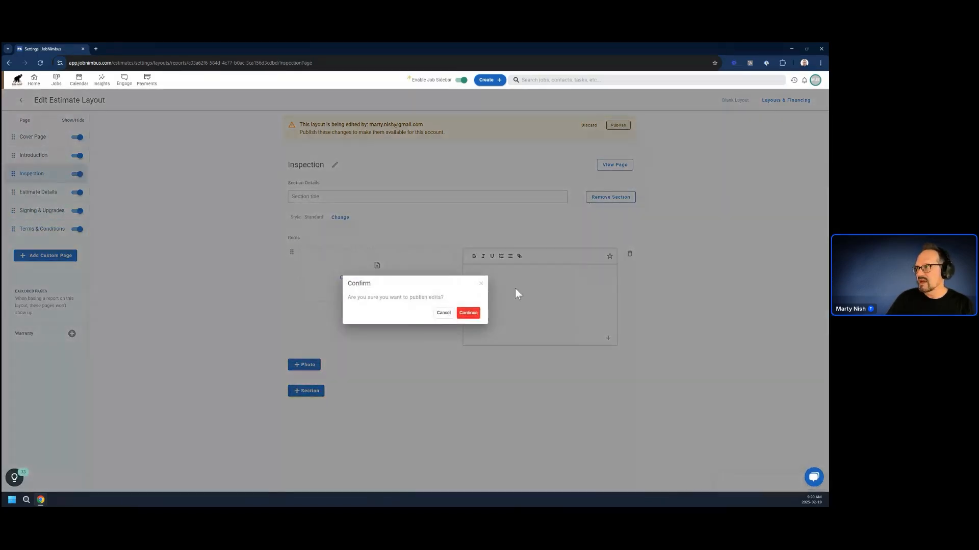
pyautogui.click(468, 313)
# Clear all the text from the layout's Introduction page and publish the change.
pyautogui.click(35, 156)
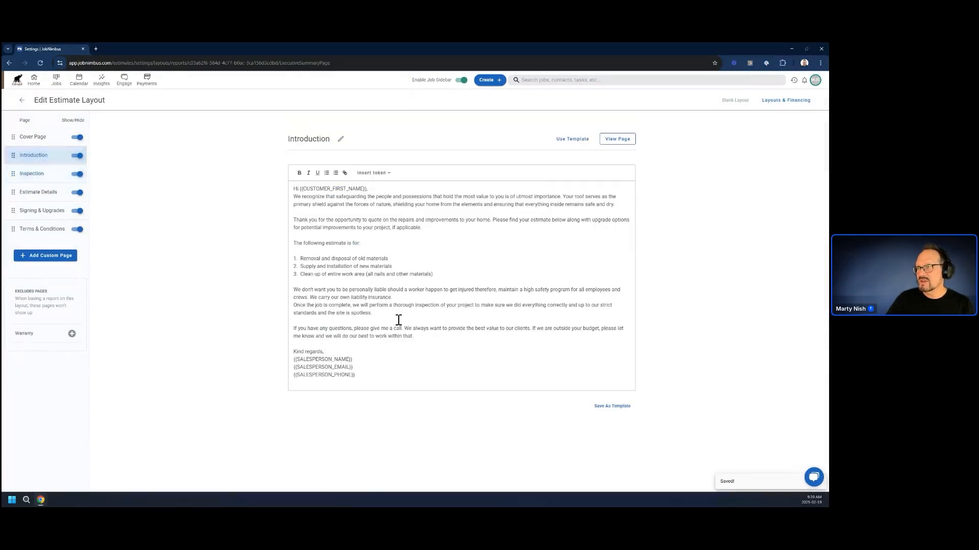
pyautogui.moveTo(356, 375); pyautogui.dragTo(262, 172)
pyautogui.press('BackSpace')
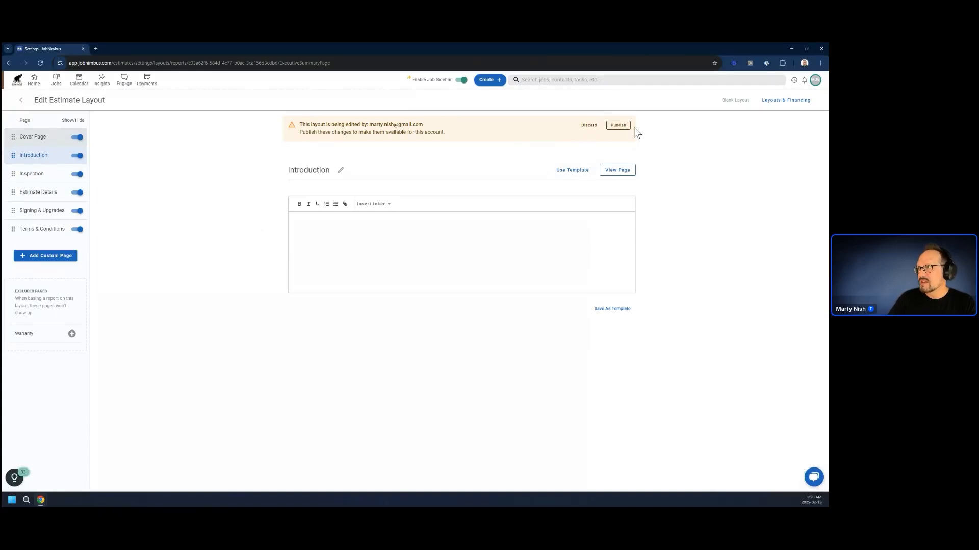
pyautogui.click(617, 126)
pyautogui.click(468, 313)
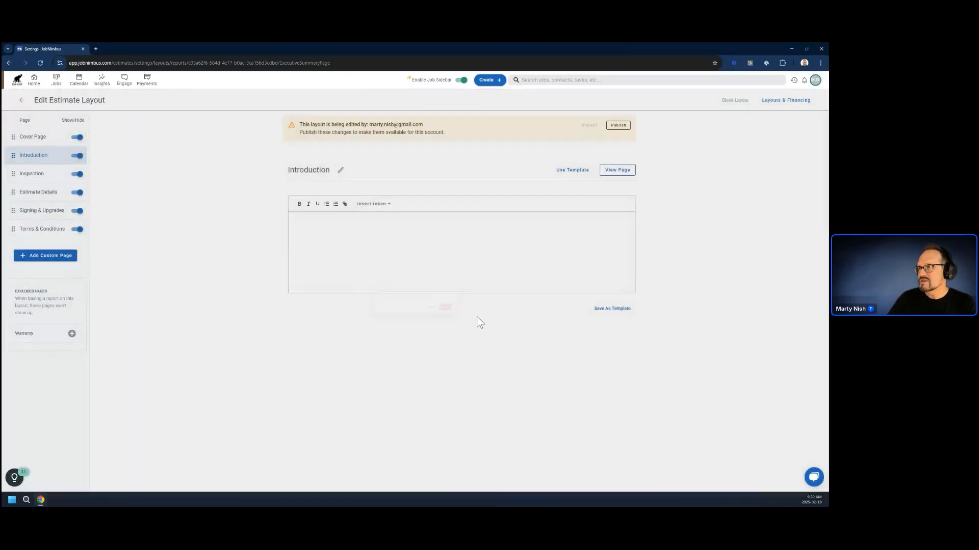
# Open the sixth job in the dashboard's Jobs list and create an estimate for it from Blank Layout.
pyautogui.click(32, 80)
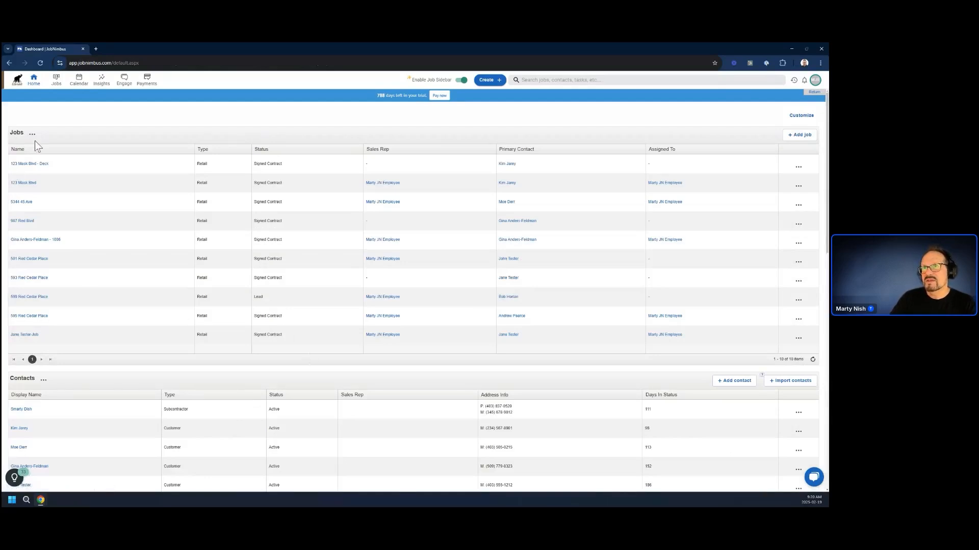
pyautogui.click(28, 259)
pyautogui.click(128, 238)
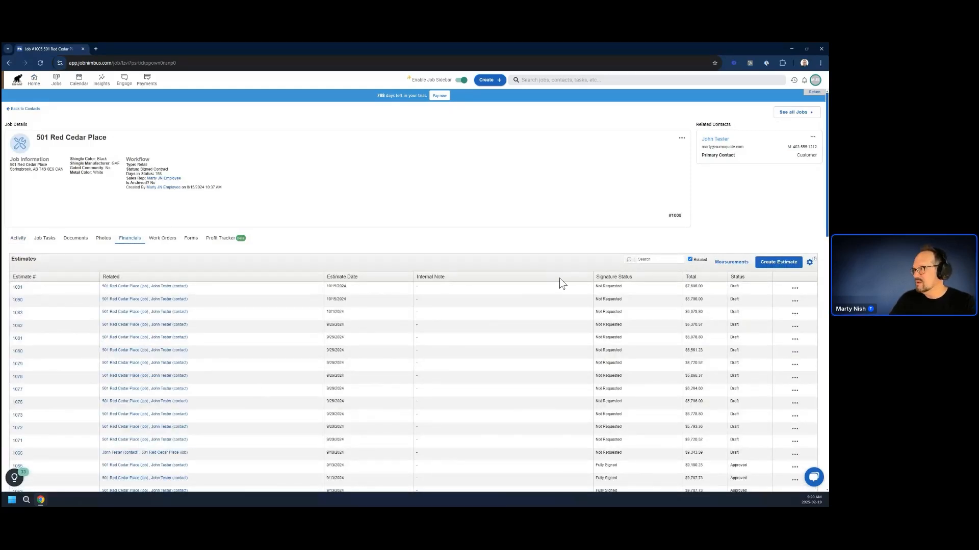
pyautogui.click(776, 264)
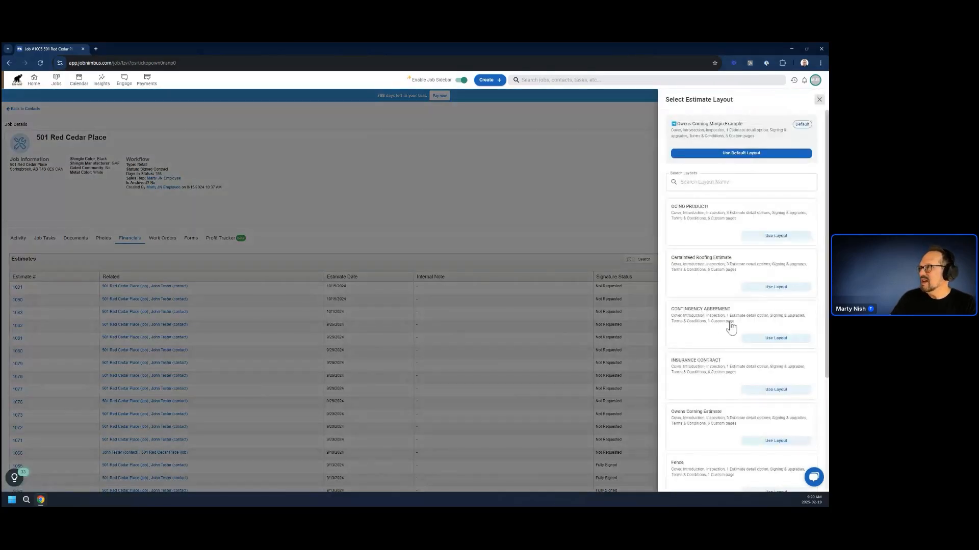
pyautogui.scroll(-5, 729, 329)
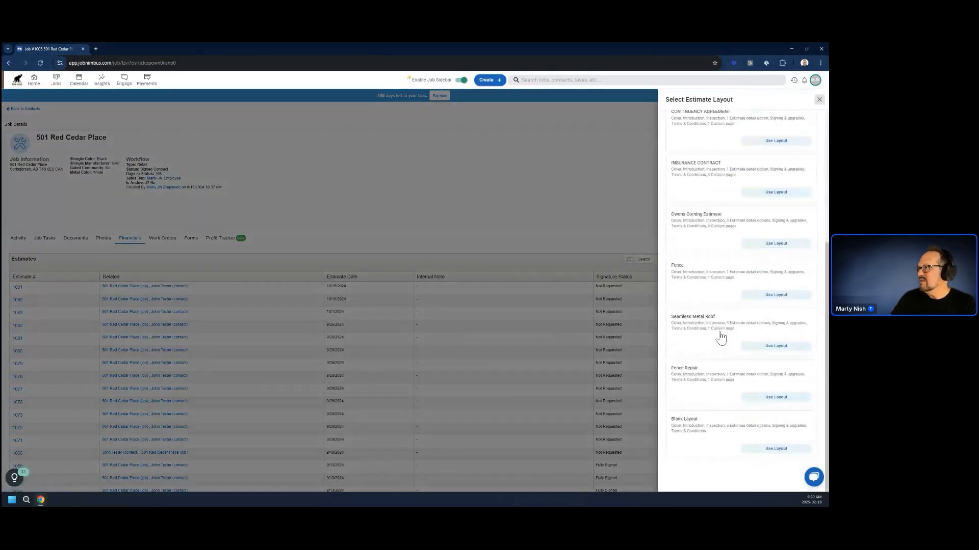
pyautogui.click(762, 447)
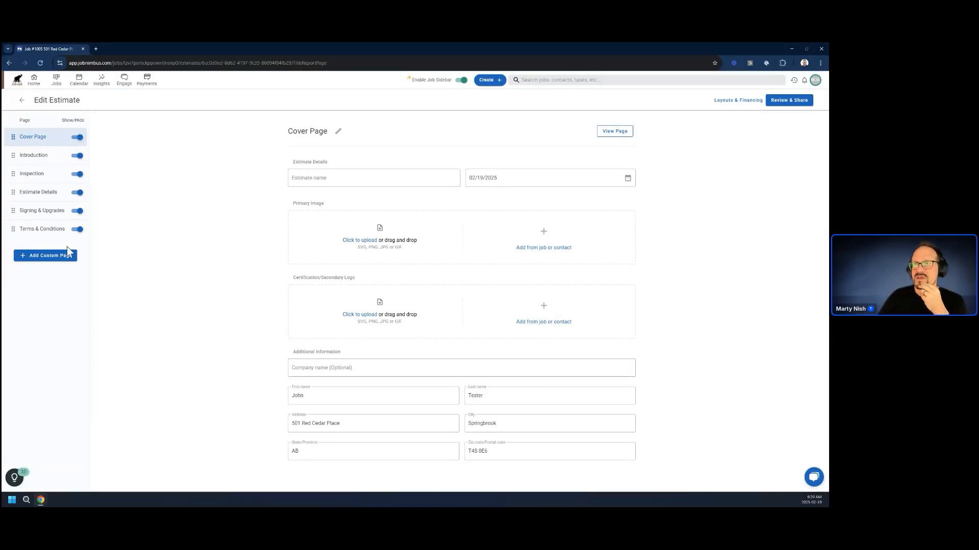
# Fill the estimate's Introduction page with the saved introduction letter template addressed to the customer.
pyautogui.click(32, 155)
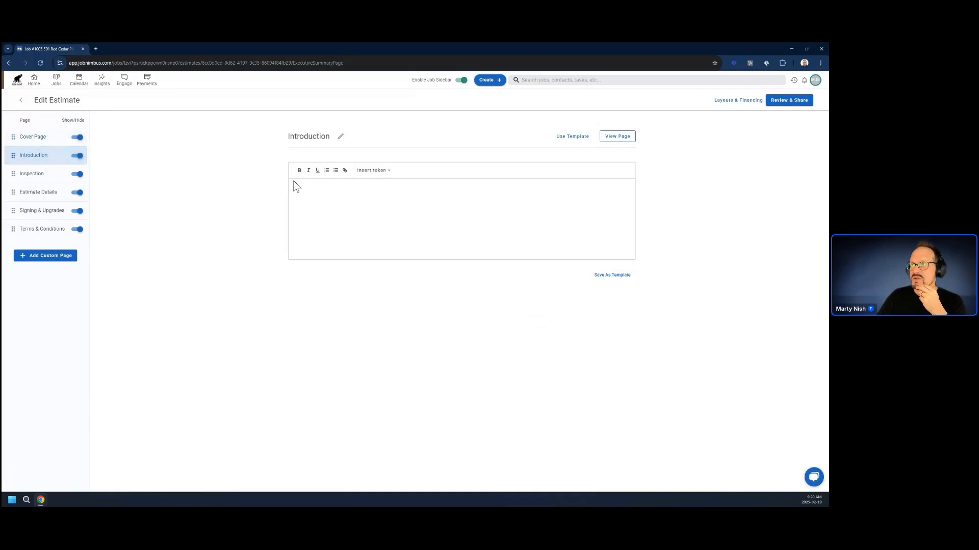
pyautogui.click(574, 138)
pyautogui.click(564, 172)
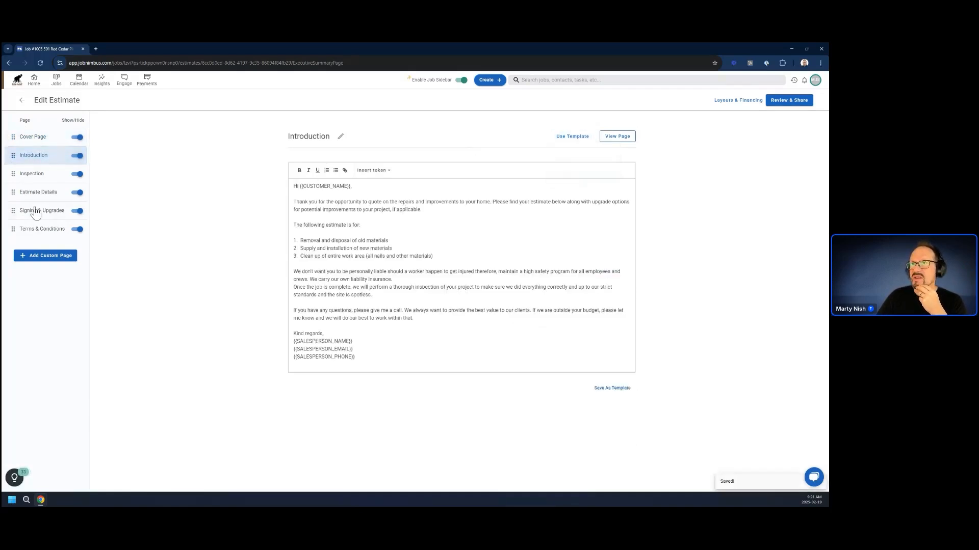
# Delete the Better and Best quotes from the Estimate Details page, keeping only Good.
pyautogui.click(47, 196)
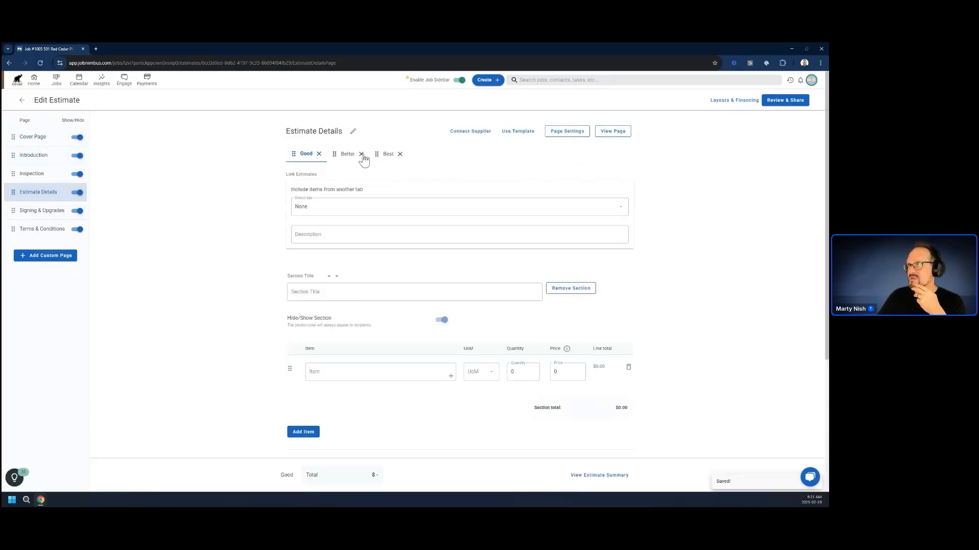
pyautogui.click(361, 154)
pyautogui.click(448, 318)
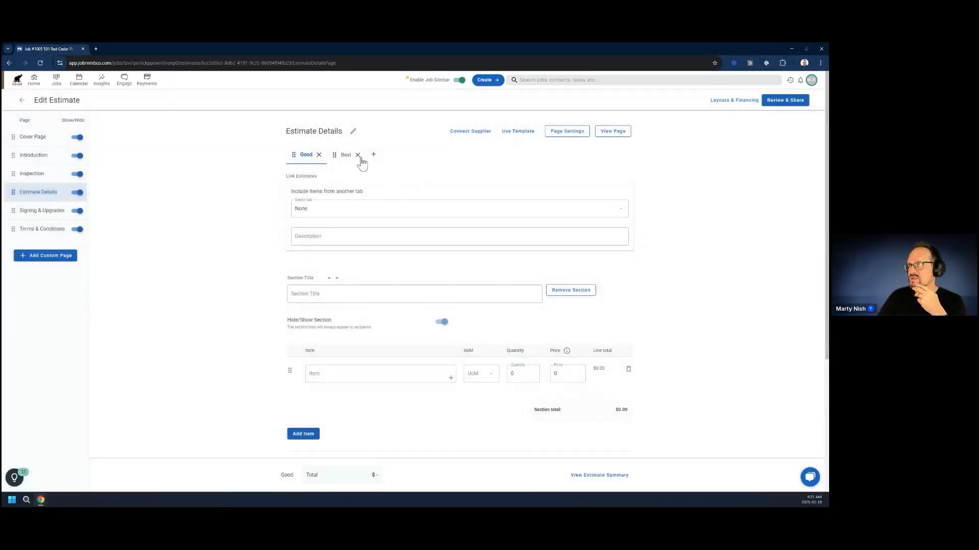
pyautogui.click(358, 154)
pyautogui.click(448, 318)
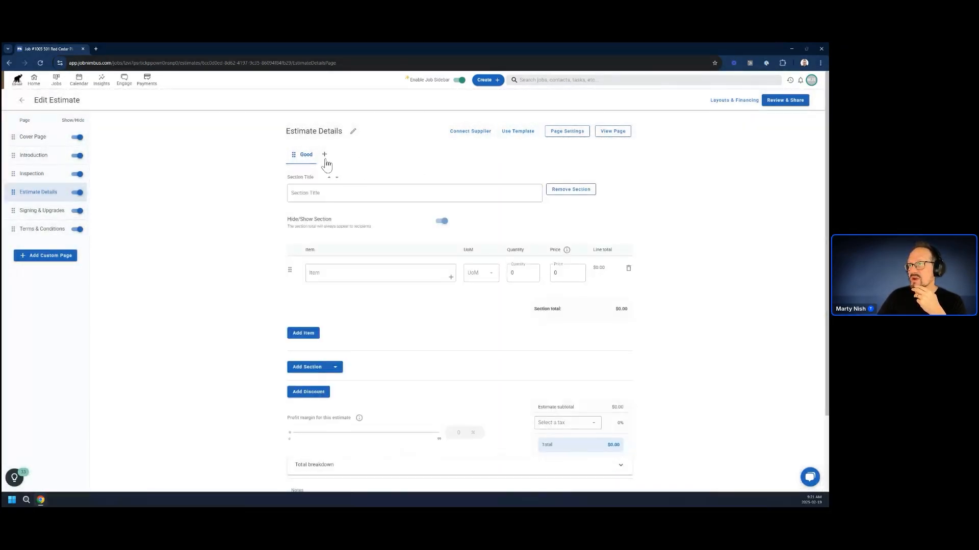
# Apply the Fence template to the remaining quote on the Estimate Details page.
pyautogui.click(516, 131)
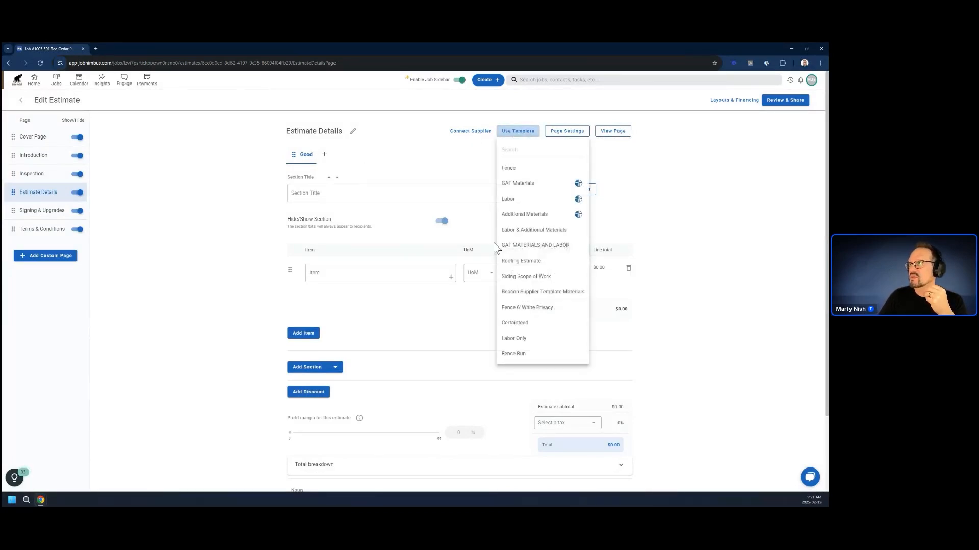
pyautogui.click(519, 167)
pyautogui.click(468, 317)
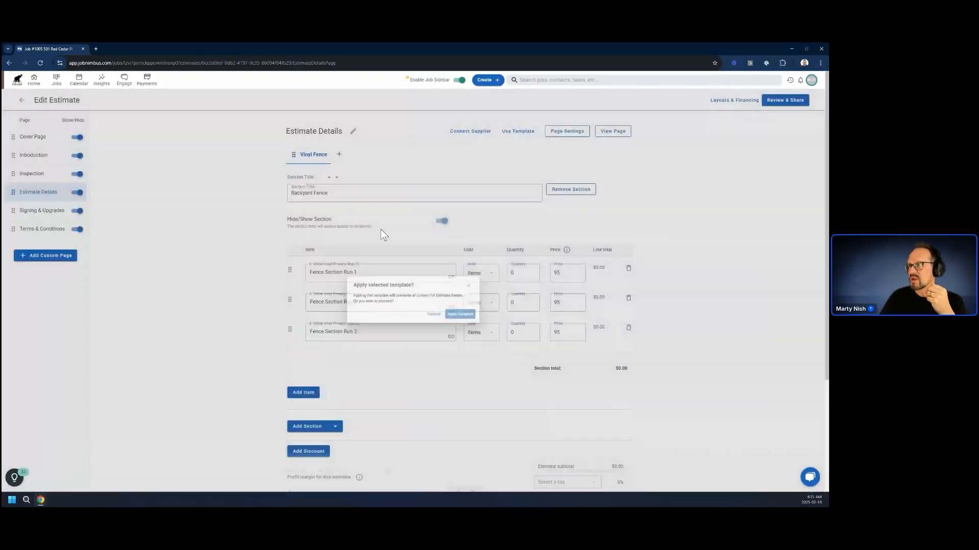
# Set the quantities of Fence Section Run 1, 2 and 3 to 5, 3 and 1.
pyautogui.click(519, 274)
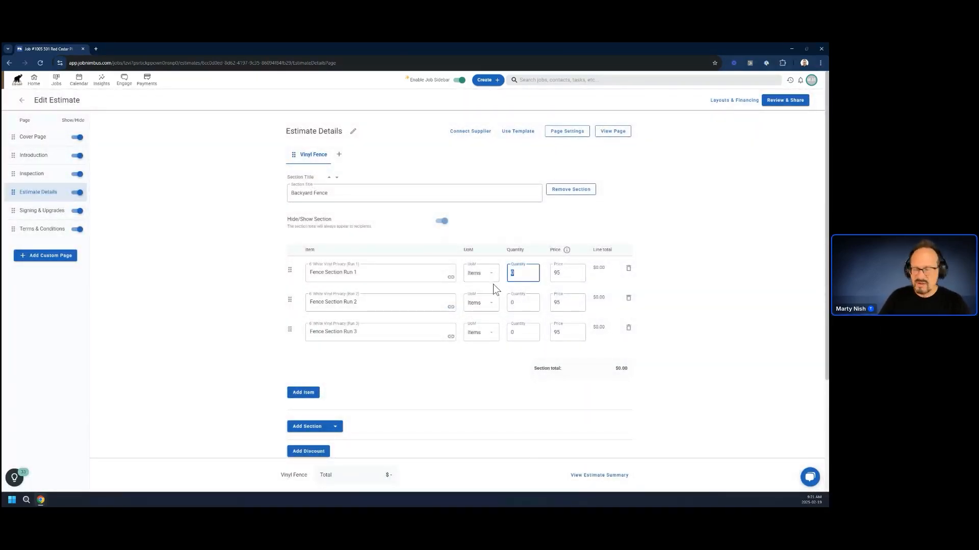
pyautogui.write('5')
pyautogui.click(513, 305)
pyautogui.write('3')
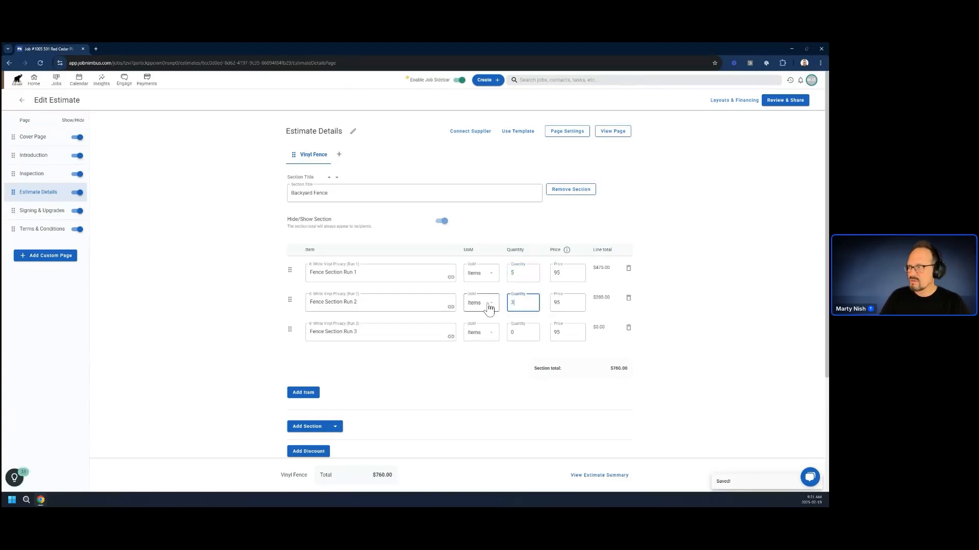
pyautogui.click(526, 329)
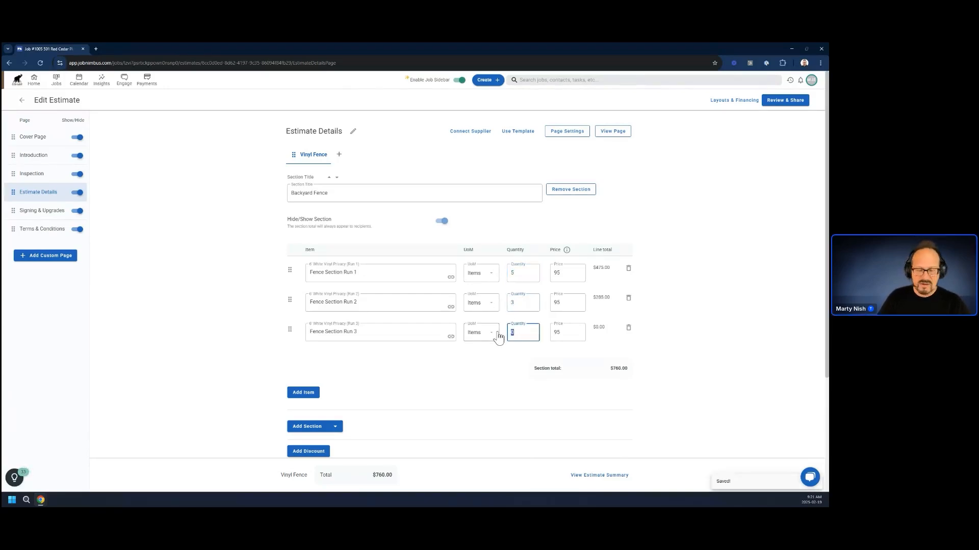
pyautogui.write('1')
pyautogui.scroll(-1, 488, 368)
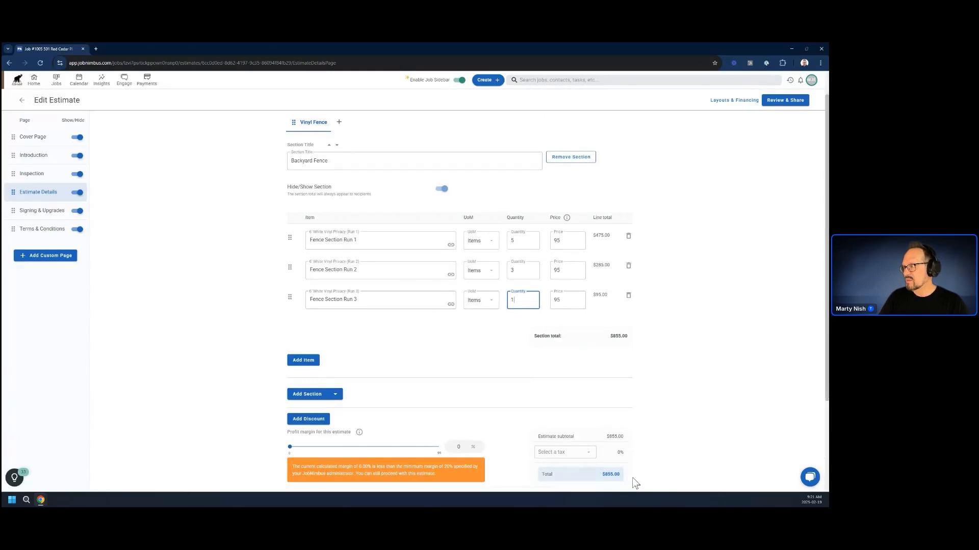
# Apply the saved template with the Stain the fence option to the Signing & Upgrades page.
pyautogui.click(41, 211)
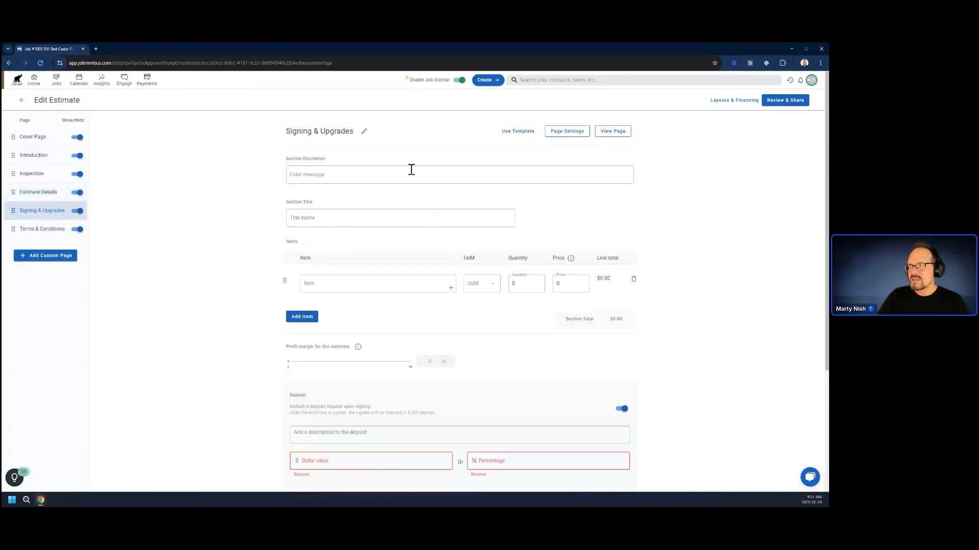
pyautogui.click(517, 131)
pyautogui.click(516, 166)
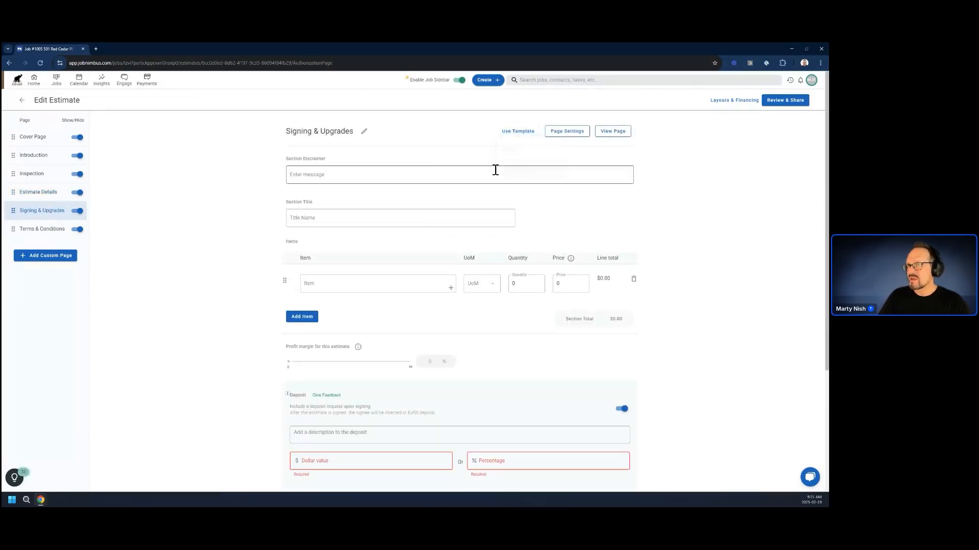
pyautogui.click(462, 317)
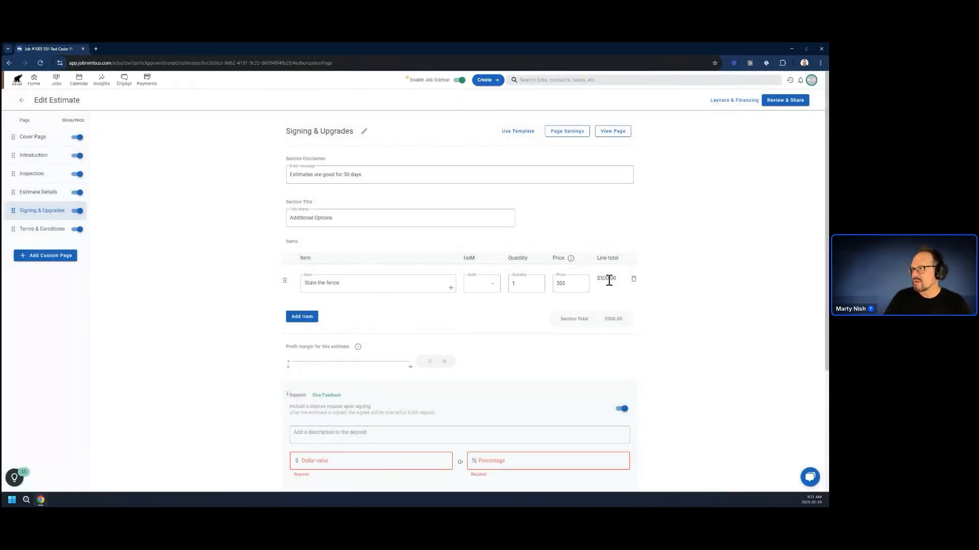
# Describe the deposit requested upon signing as "Downpayment" and set it to 10 percent.
pyautogui.scroll(-2, 354, 446)
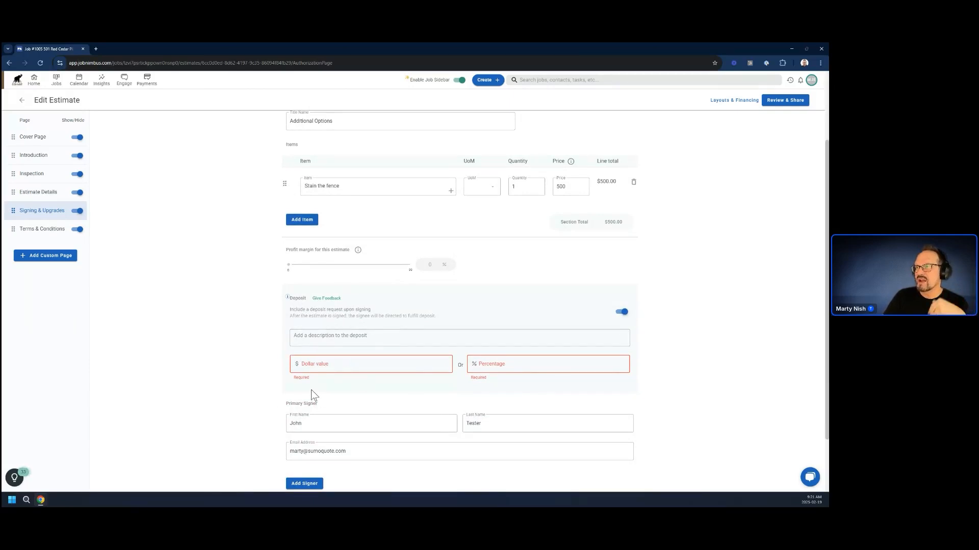
pyautogui.click(383, 345)
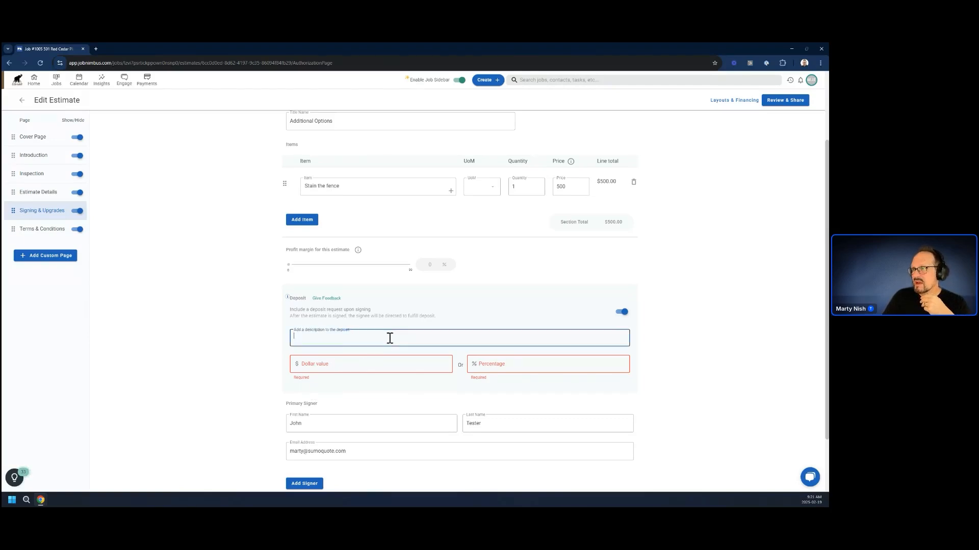
pyautogui.write('Down')
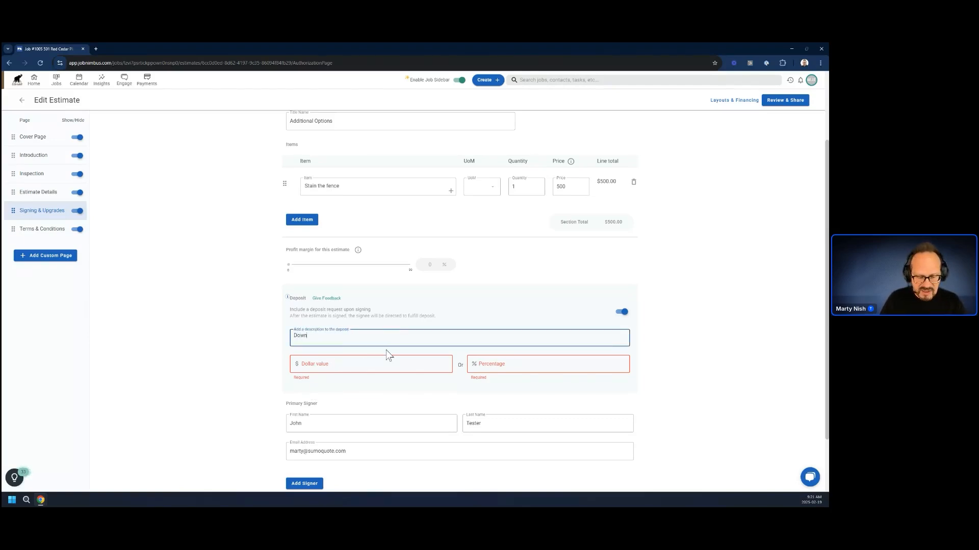
pyautogui.write('payment')
pyautogui.click(524, 366)
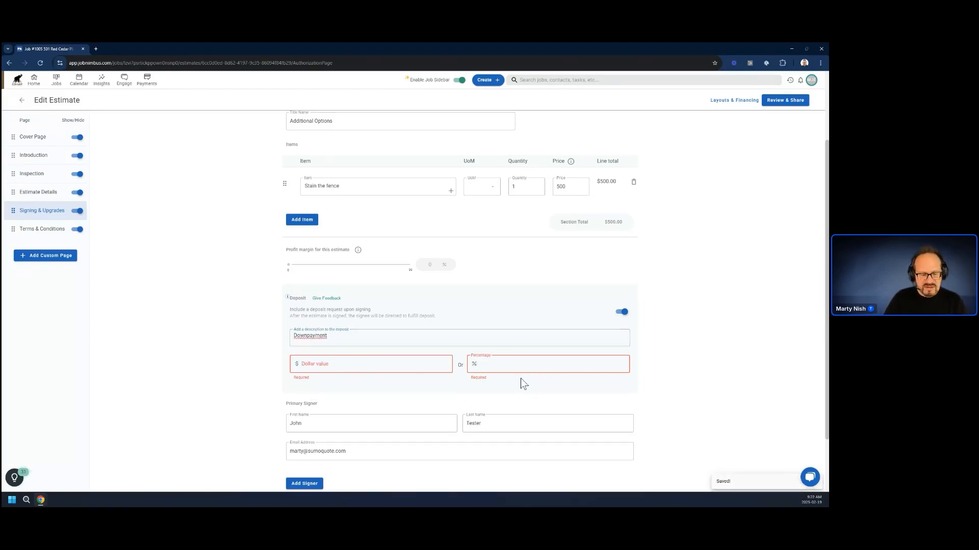
pyautogui.write('10')
pyautogui.click(226, 367)
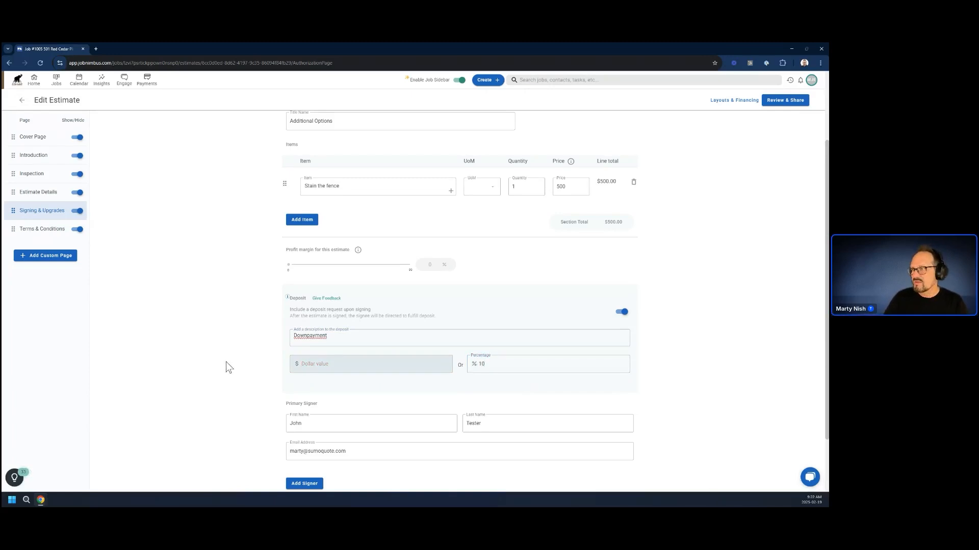
# Add a custom text page from a saved template, setting the first, second and third payments to 10%, 40% and 50%.
pyautogui.click(41, 229)
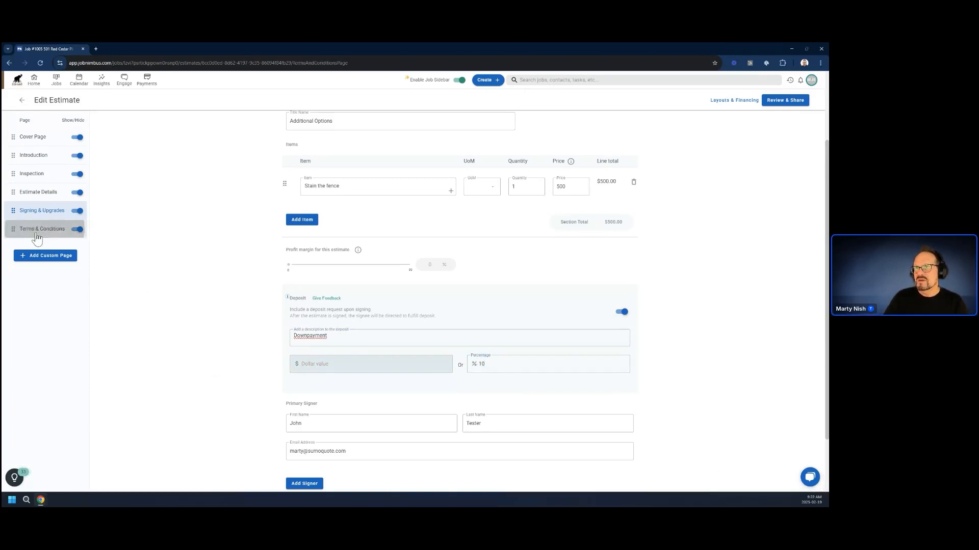
pyautogui.click(15, 257)
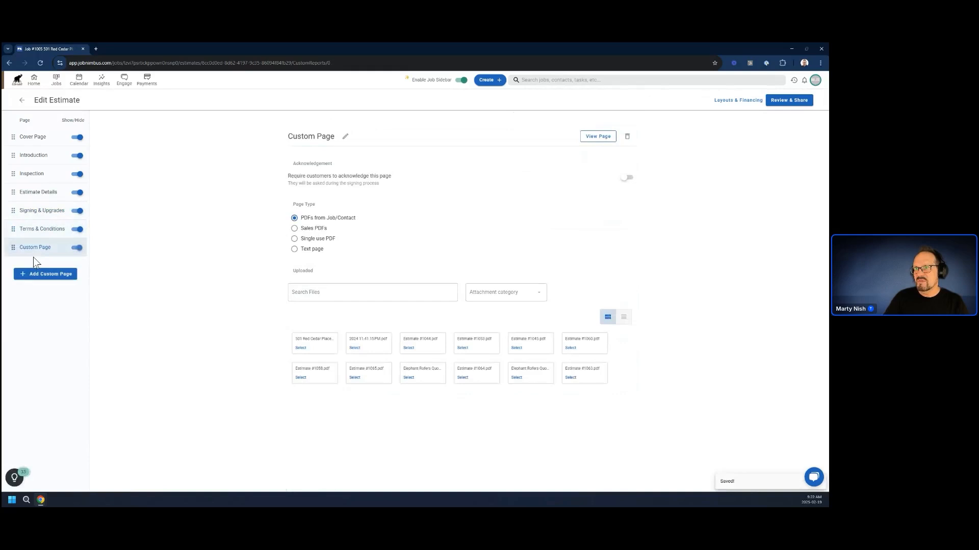
pyautogui.click(296, 249)
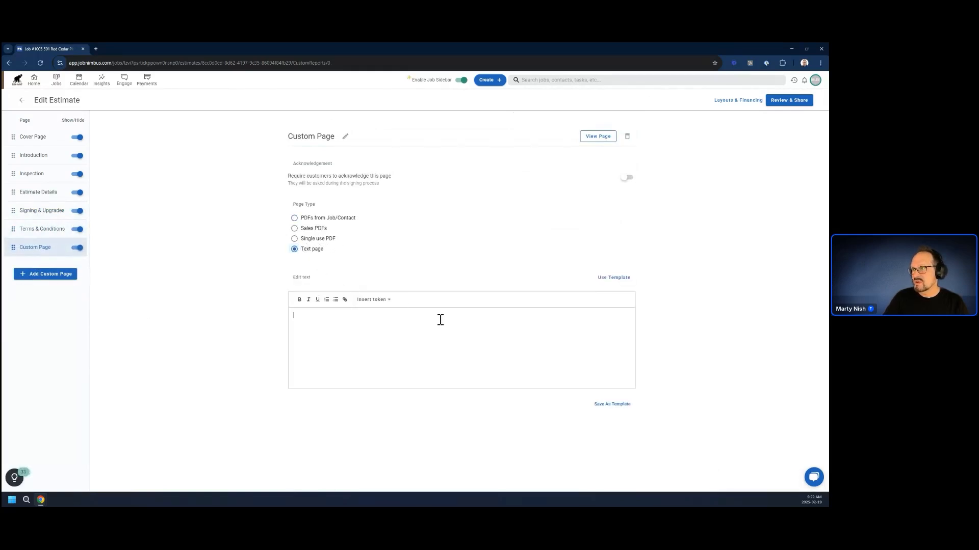
pyautogui.click(613, 279)
pyautogui.click(611, 316)
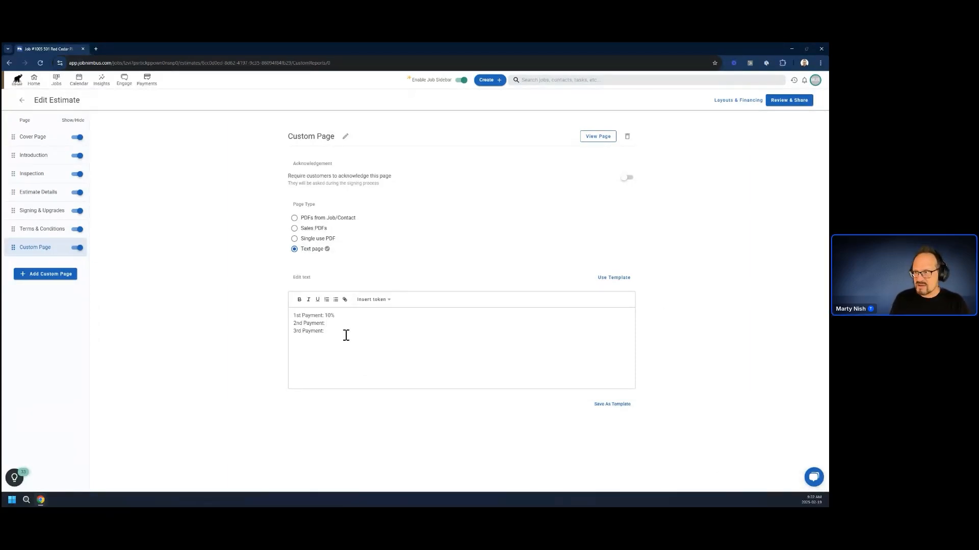
pyautogui.write('40%')
pyautogui.click(332, 334)
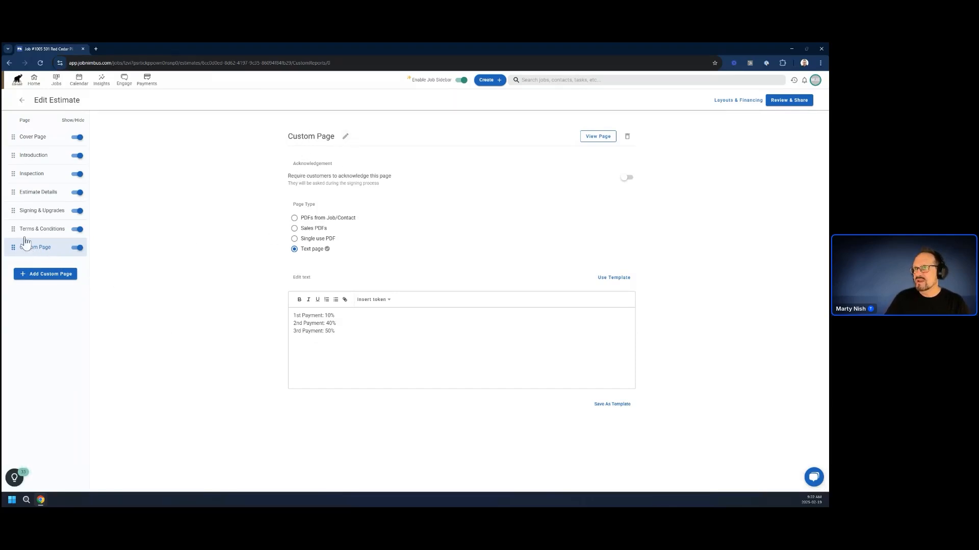
# Rename the custom page "Payment Schedule".
pyautogui.click(345, 136)
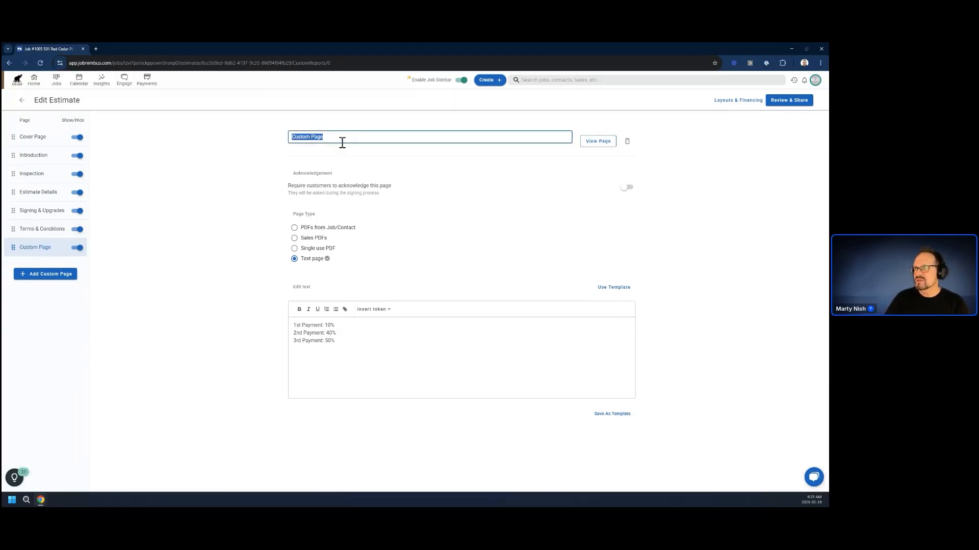
pyautogui.write('Payme')
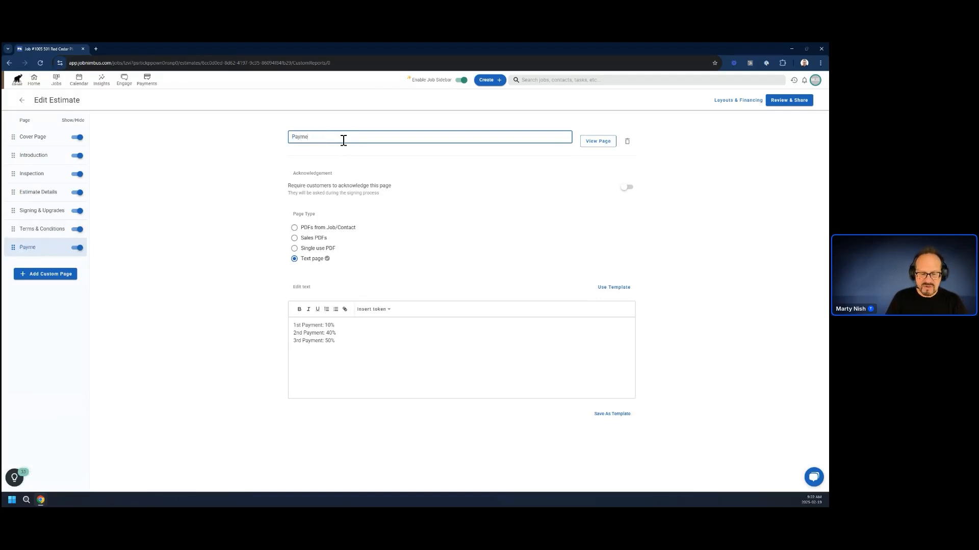
pyautogui.write('nt Schedule')
pyautogui.press('Return')
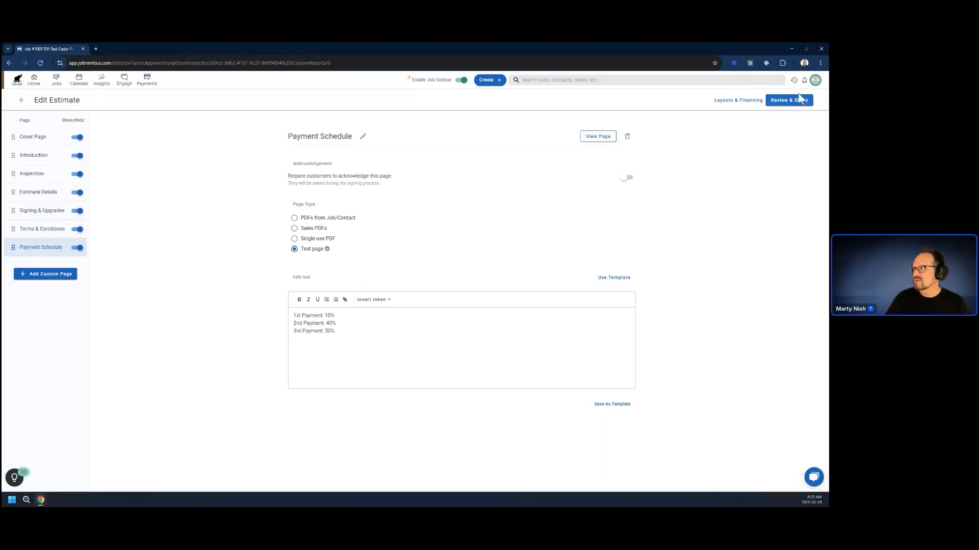
# Review the full estimate PDF from the cover and introduction through the vinyl fence pricing, signing, terms and payment schedule pages.
pyautogui.click(795, 101)
pyautogui.scroll(-5, 342, 249)
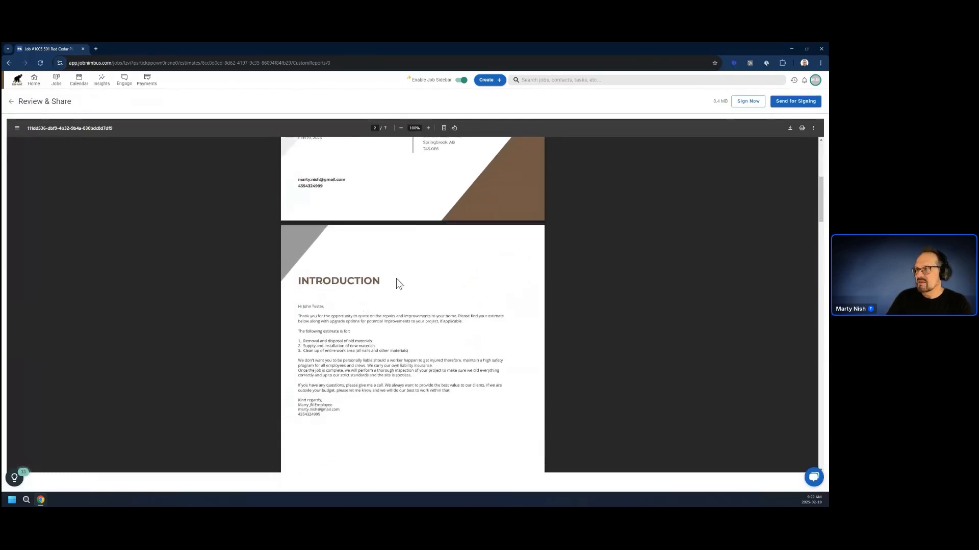
pyautogui.scroll(-2, 313, 270)
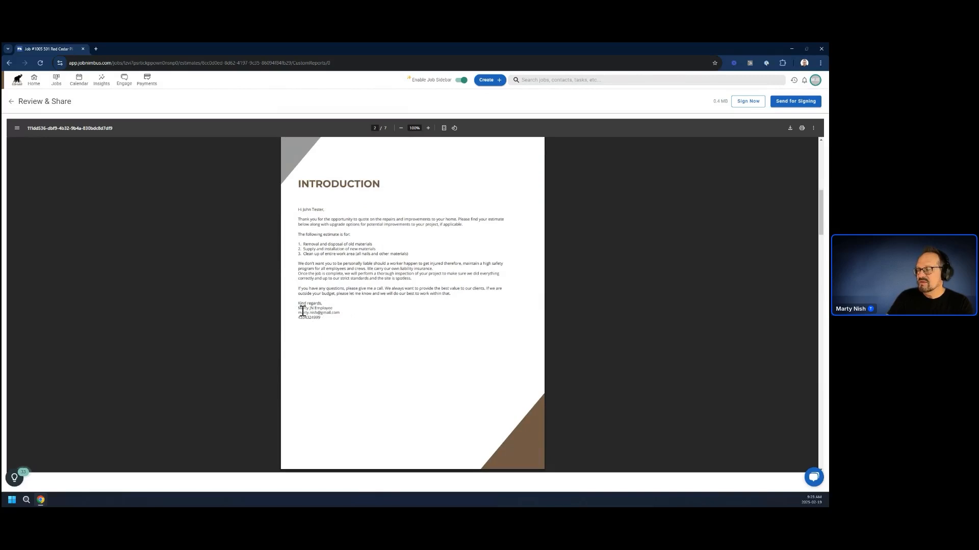
pyautogui.scroll(-6, 319, 301)
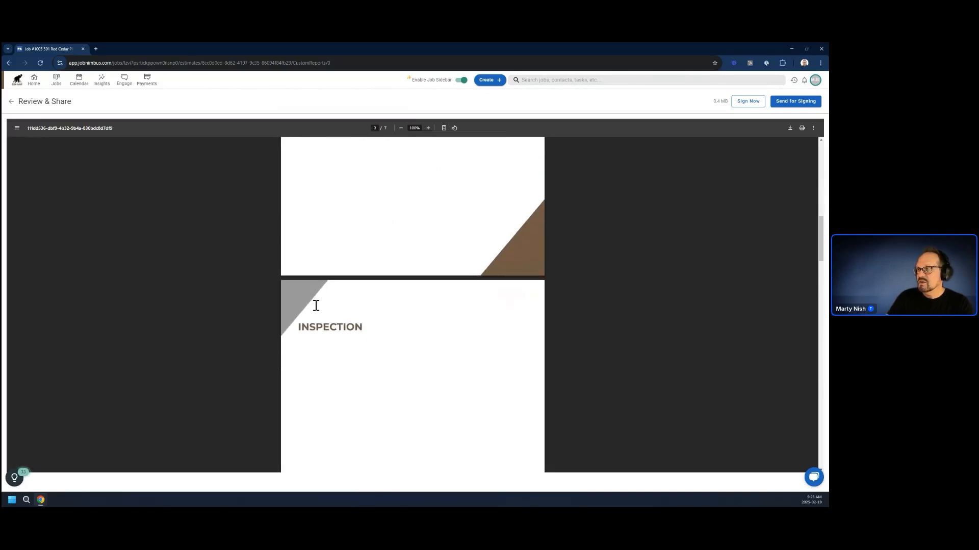
pyautogui.scroll(-6, 345, 300)
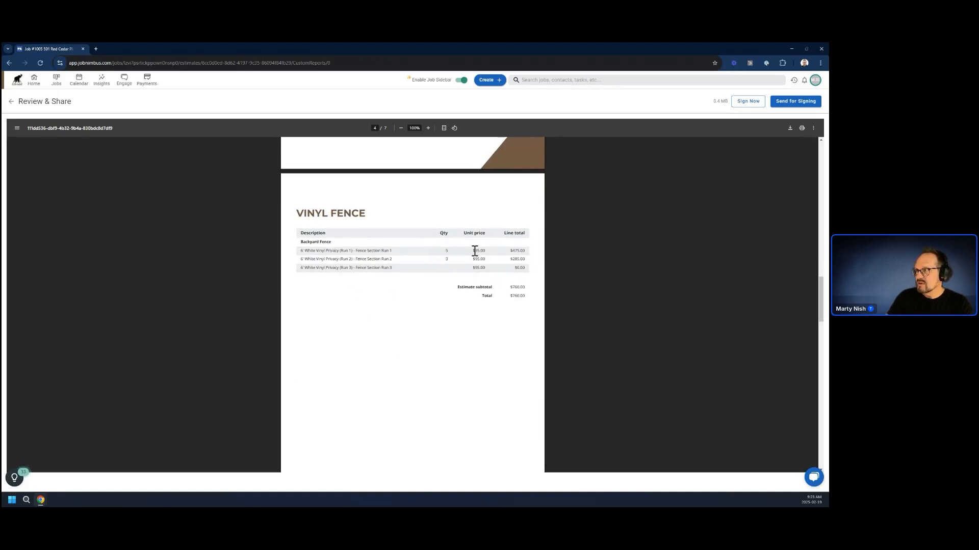
pyautogui.scroll(-5, 313, 341)
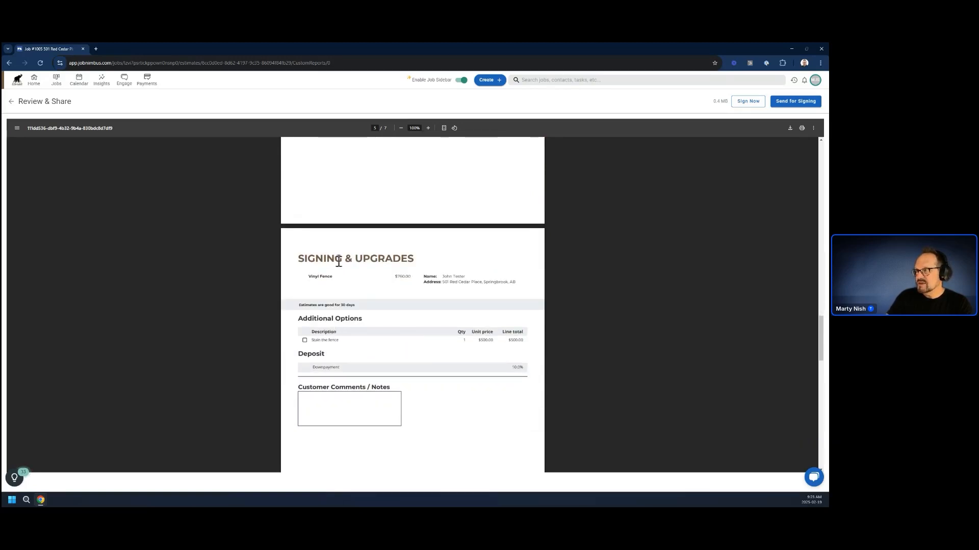
pyautogui.scroll(-8, 439, 341)
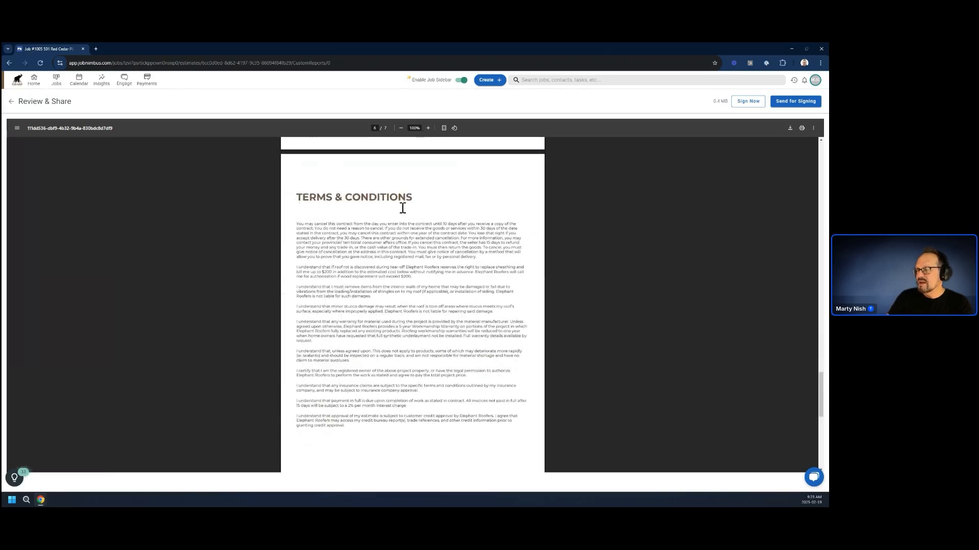
pyautogui.scroll(-7, 429, 358)
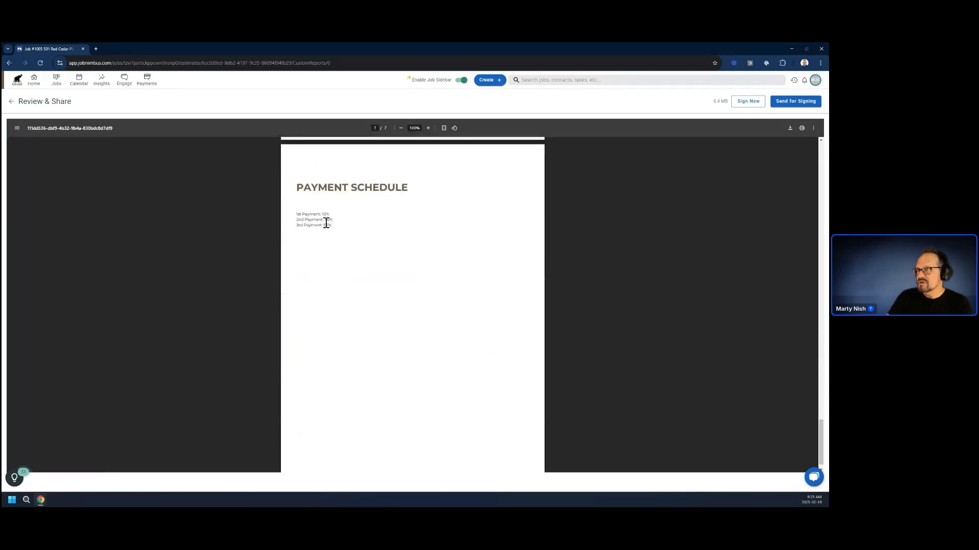
# Leave the estimate preview and move the Payment Schedule page directly above Terms & Conditions.
pyautogui.click(11, 101)
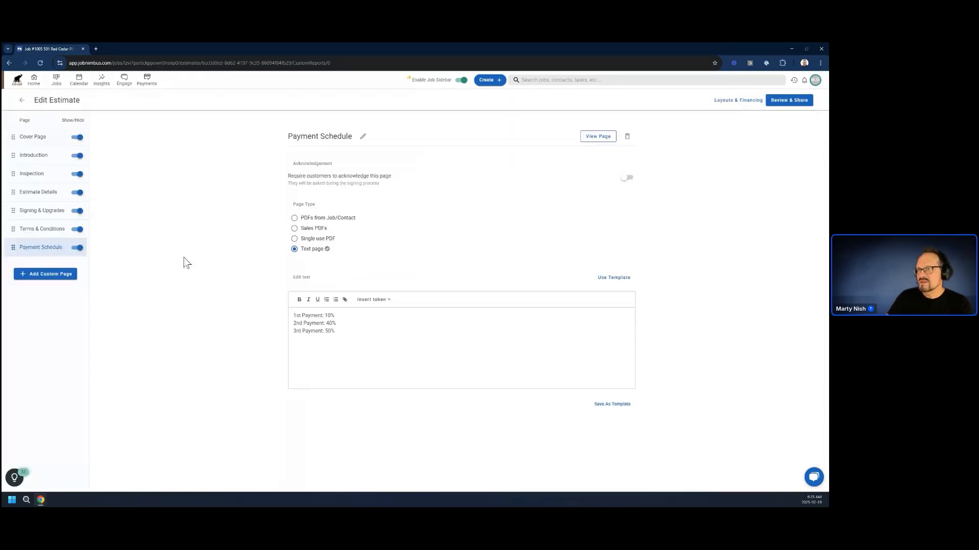
pyautogui.moveTo(14, 247); pyautogui.dragTo(13, 227)
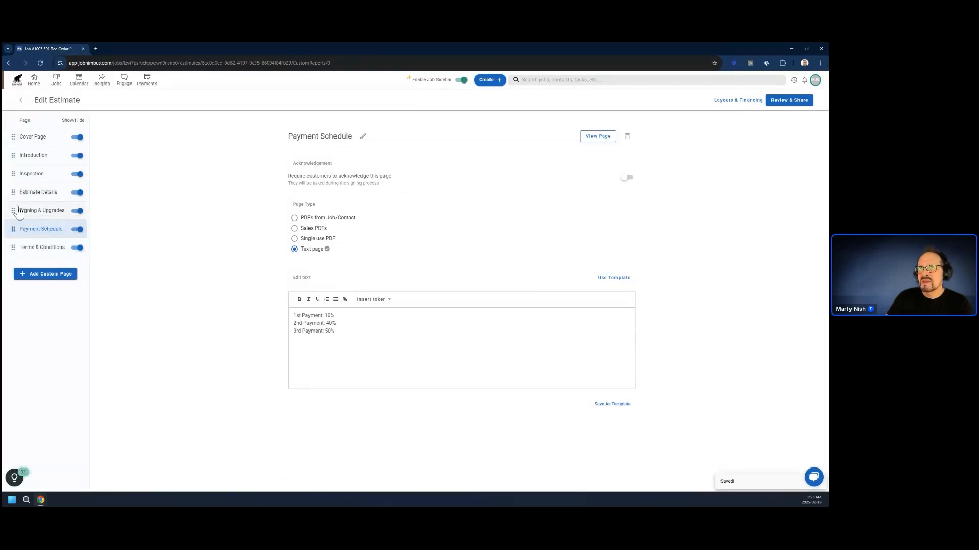
pyautogui.click(31, 210)
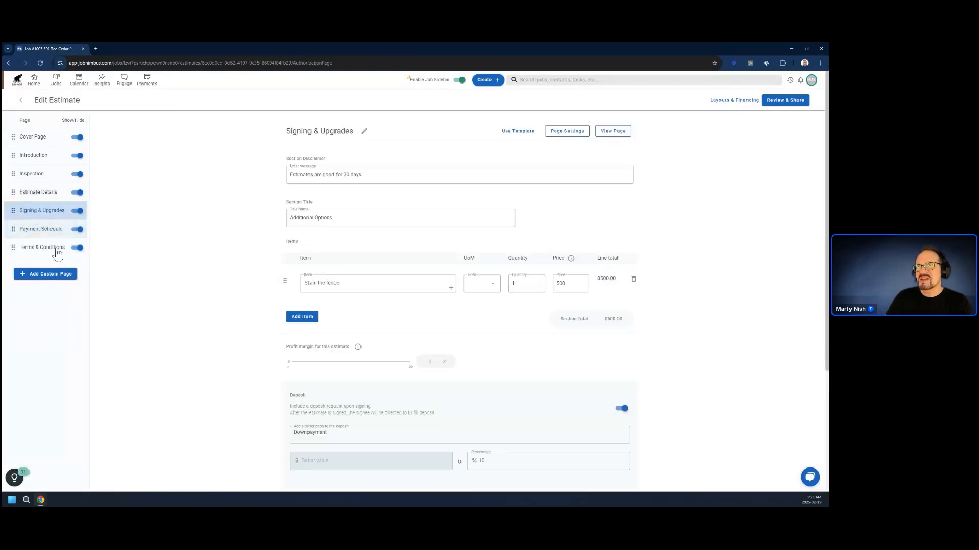
# Hide the unit price, quantity, line total and section total from the Estimate Details PDF and preview that page.
pyautogui.click(37, 193)
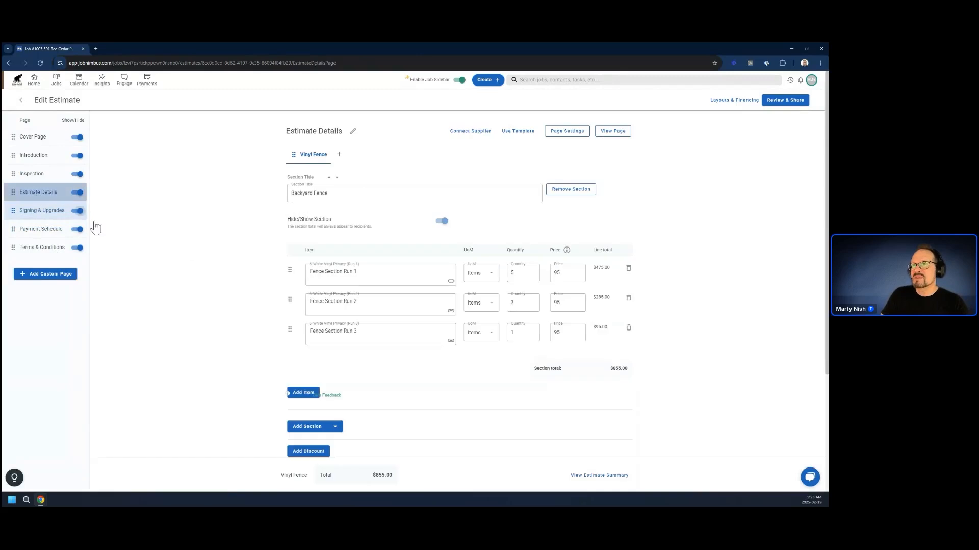
pyautogui.click(573, 134)
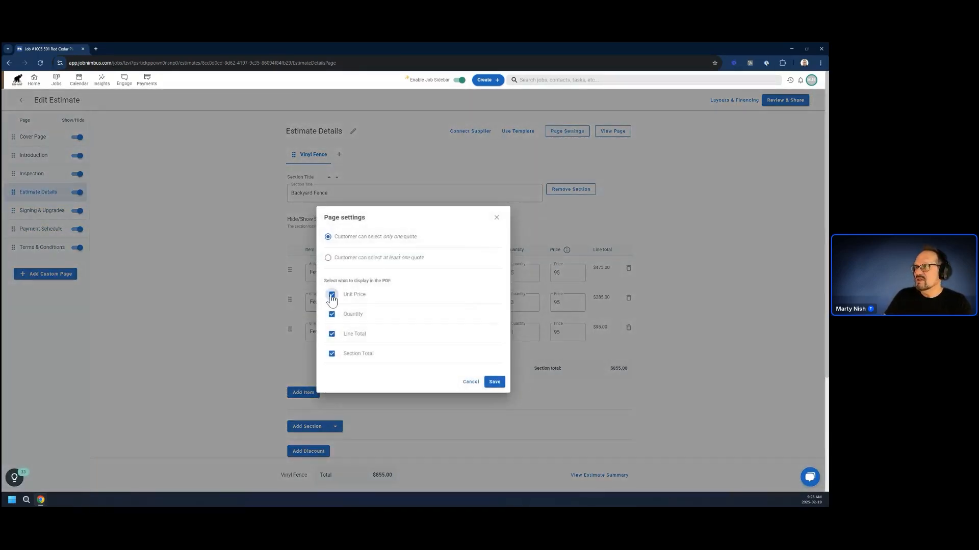
pyautogui.click(332, 296)
pyautogui.click(332, 314)
pyautogui.click(332, 334)
pyautogui.click(331, 353)
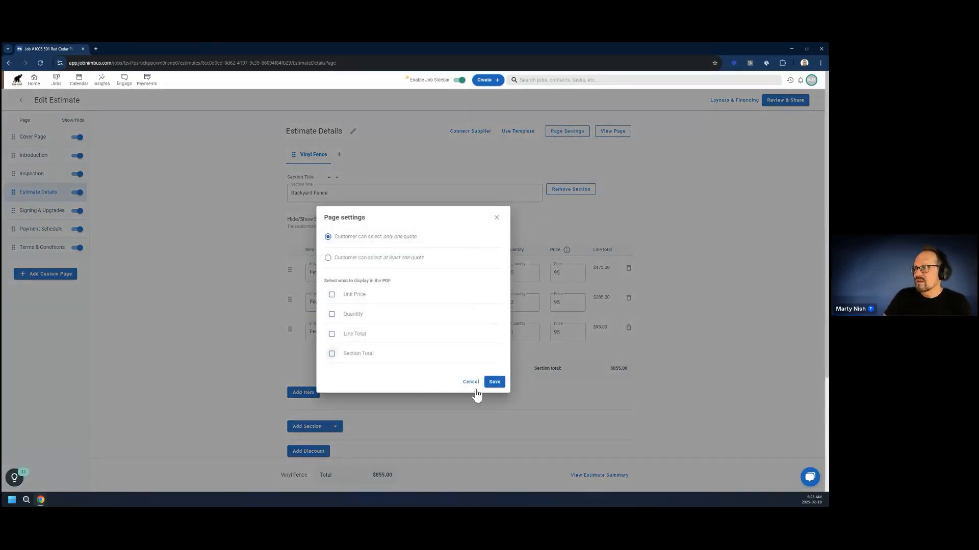
pyautogui.click(493, 382)
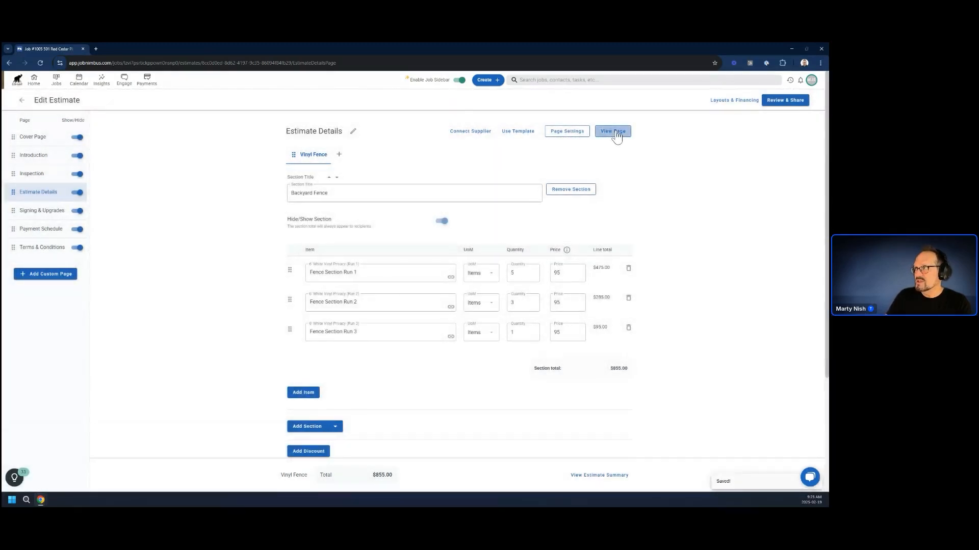
pyautogui.click(614, 133)
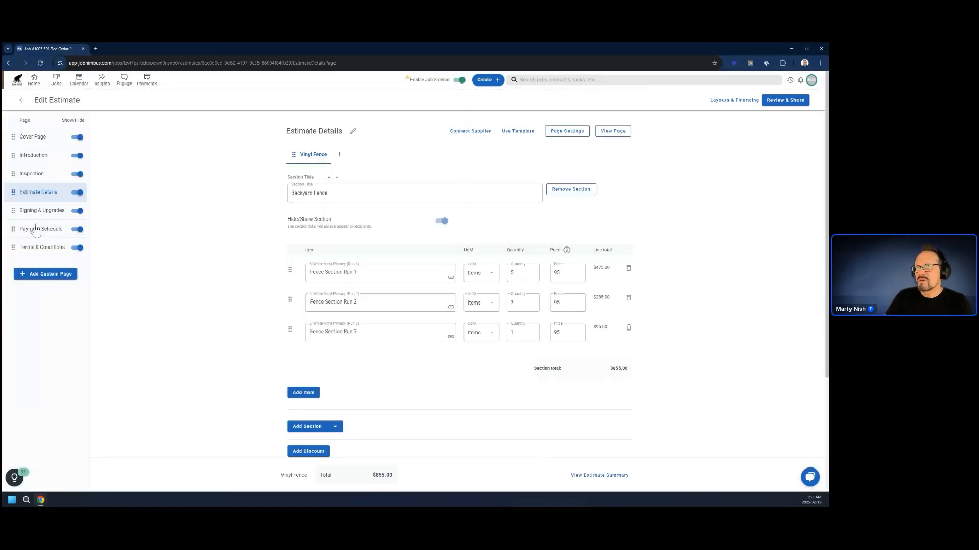
# Hide the unit price and quantity from the Signing & Upgrades PDF and check the saved page settings.
pyautogui.click(42, 211)
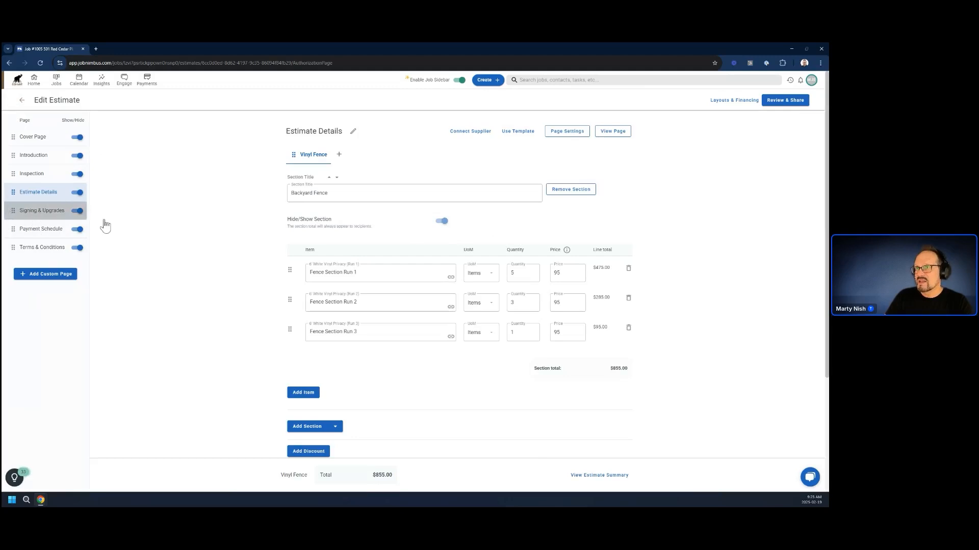
pyautogui.click(563, 132)
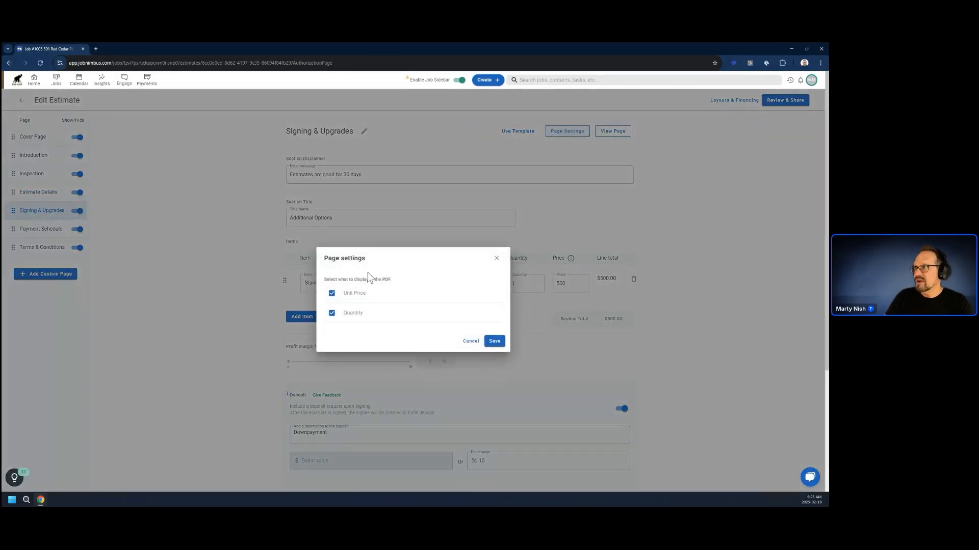
pyautogui.click(332, 294)
pyautogui.click(331, 313)
pyautogui.click(494, 342)
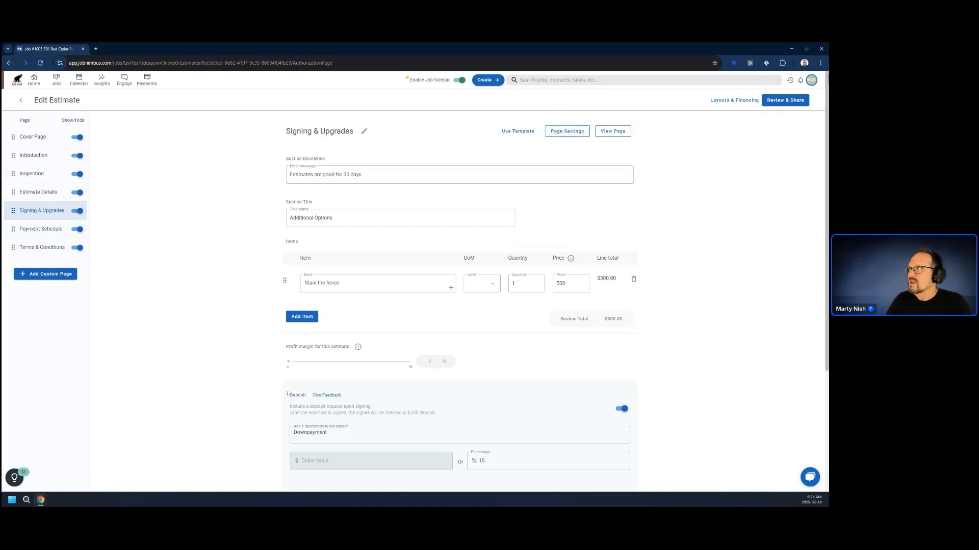
pyautogui.click(561, 131)
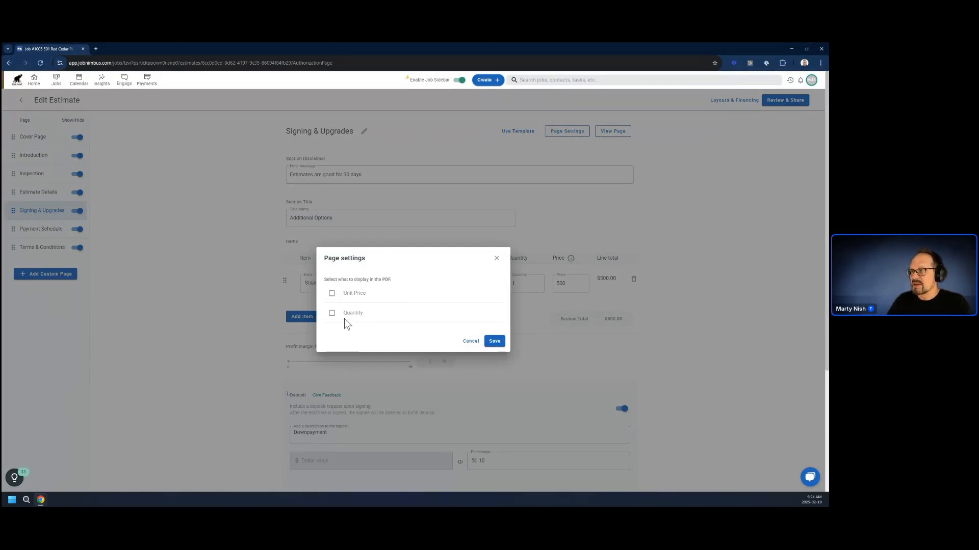
pyautogui.click(497, 259)
# Look over the Estimate Details page and the templates available for its quote.
pyautogui.click(23, 193)
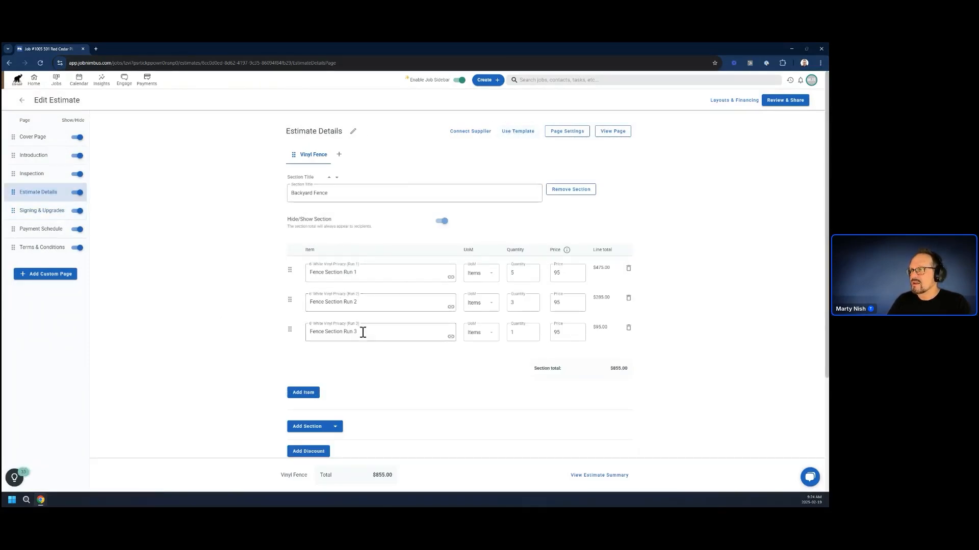
pyautogui.scroll(-3, 363, 341)
pyautogui.scroll(2, 347, 240)
pyautogui.scroll(1, 345, 271)
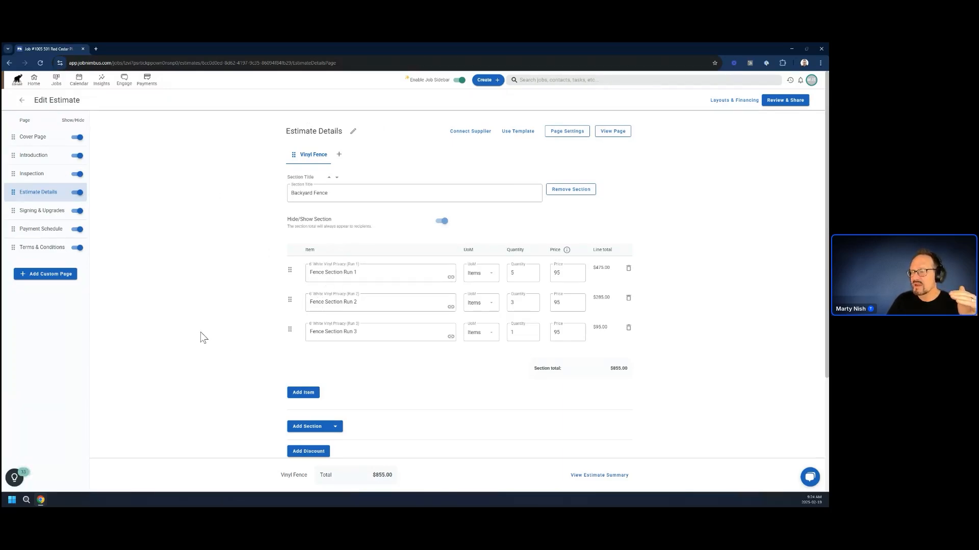
pyautogui.scroll(-1, 209, 334)
pyautogui.scroll(1, 216, 332)
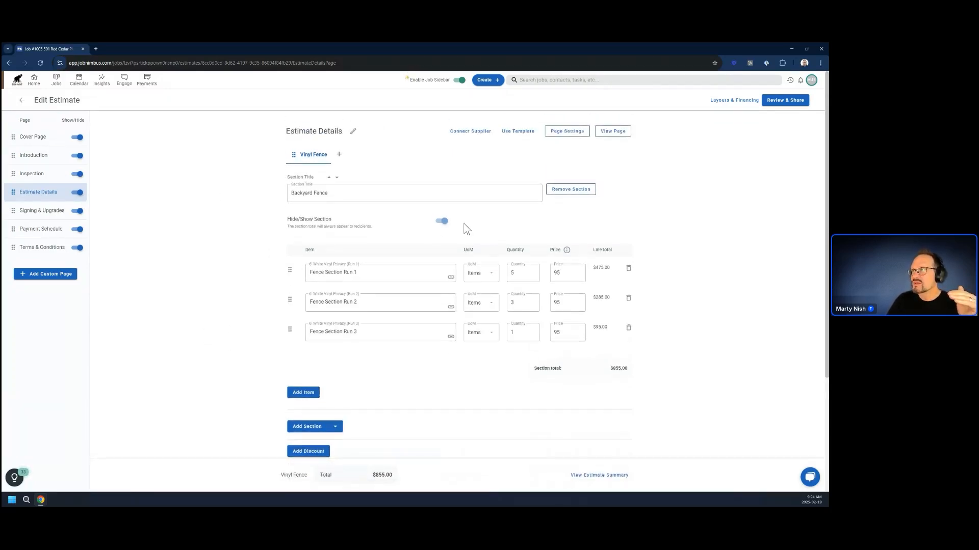
pyautogui.click(520, 133)
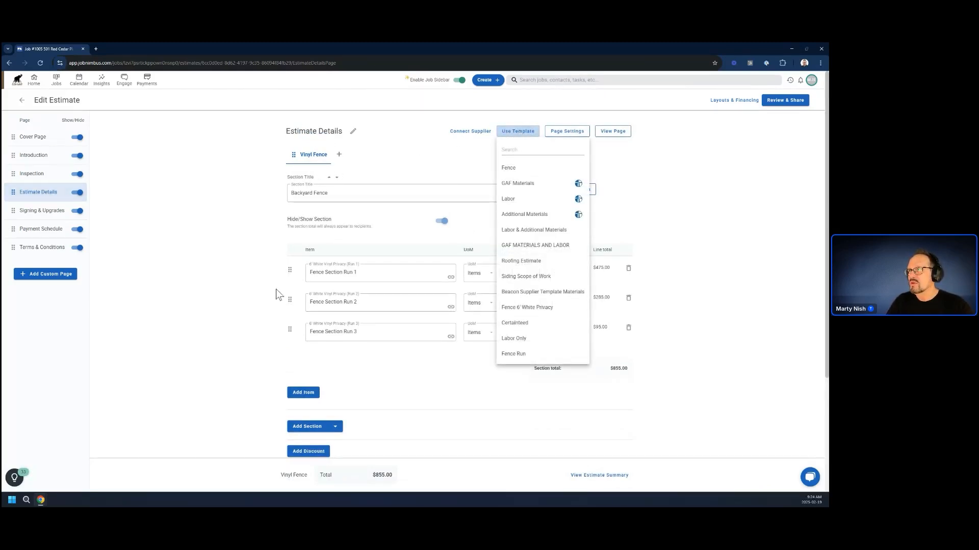
pyautogui.click(217, 308)
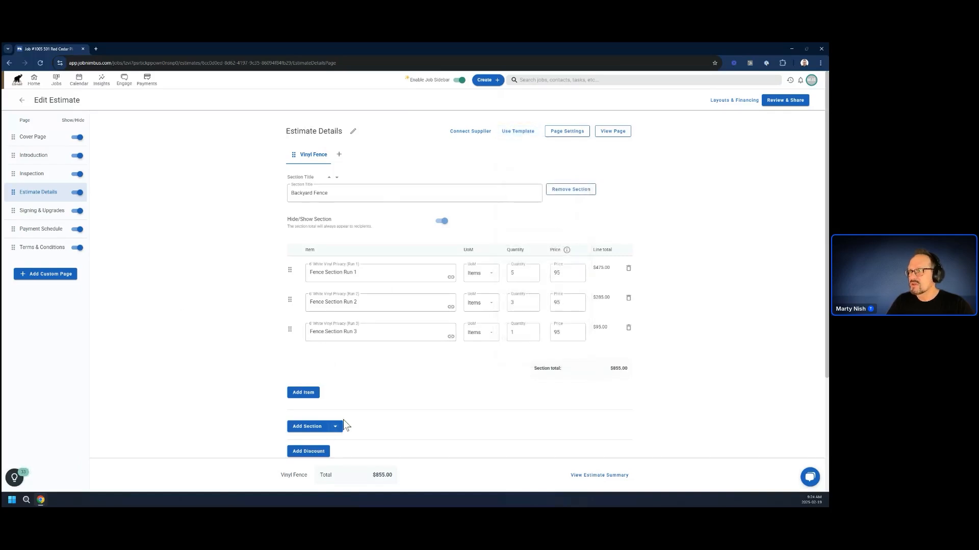
# Add a new blank section below Backyard Fence in the Vinyl Fence quote.
pyautogui.scroll(-3, 368, 426)
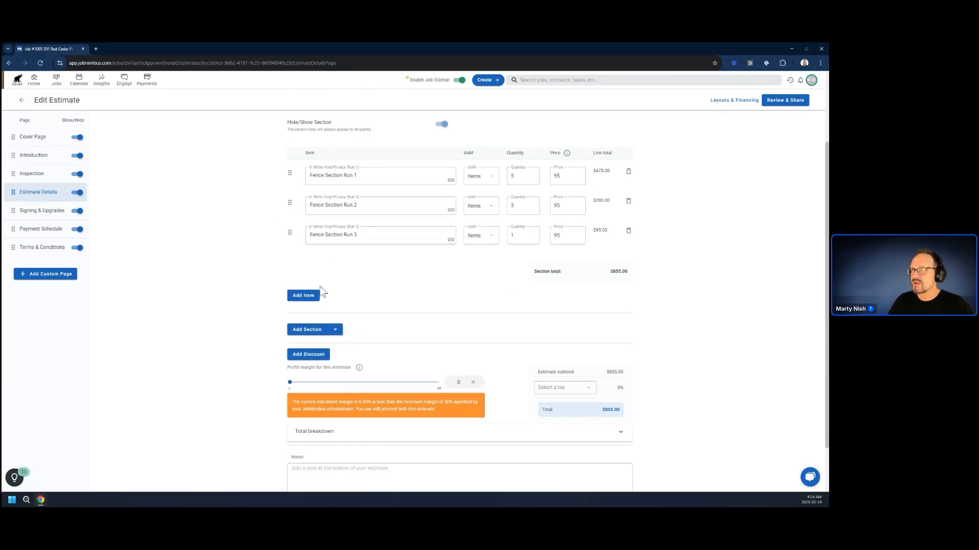
pyautogui.click(336, 330)
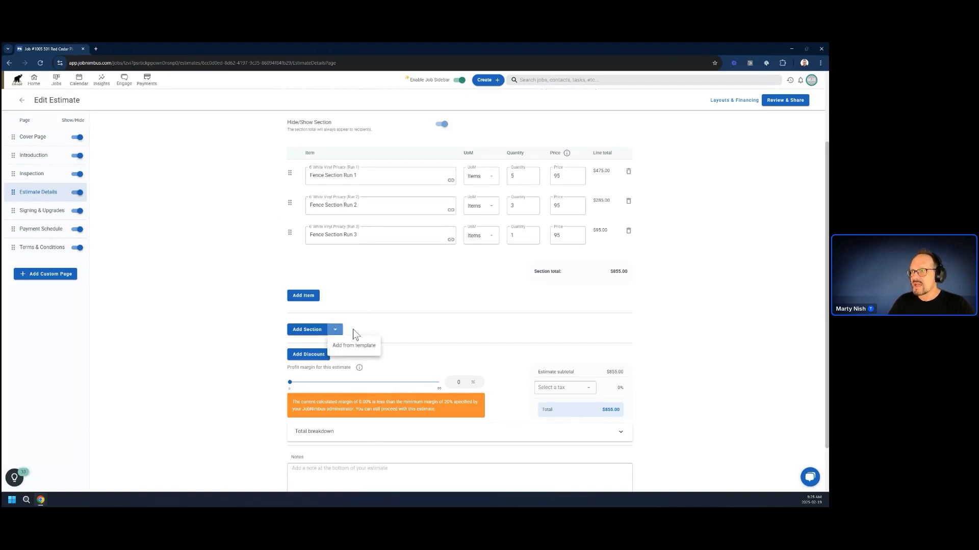
pyautogui.click(395, 326)
pyautogui.click(305, 331)
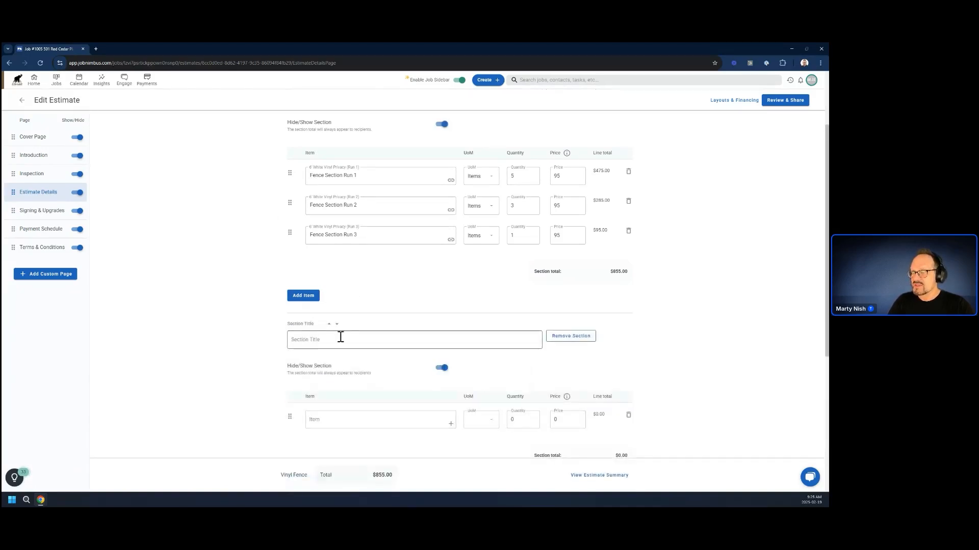
# Remove the blank section below Backyard Fence and add a section from the Labor Only template instead.
pyautogui.click(359, 336)
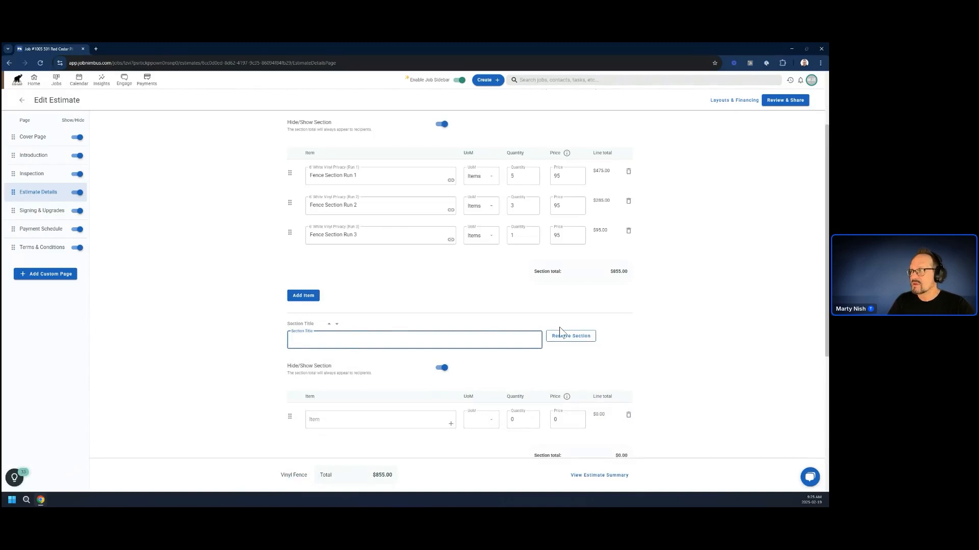
pyautogui.click(561, 335)
pyautogui.click(338, 330)
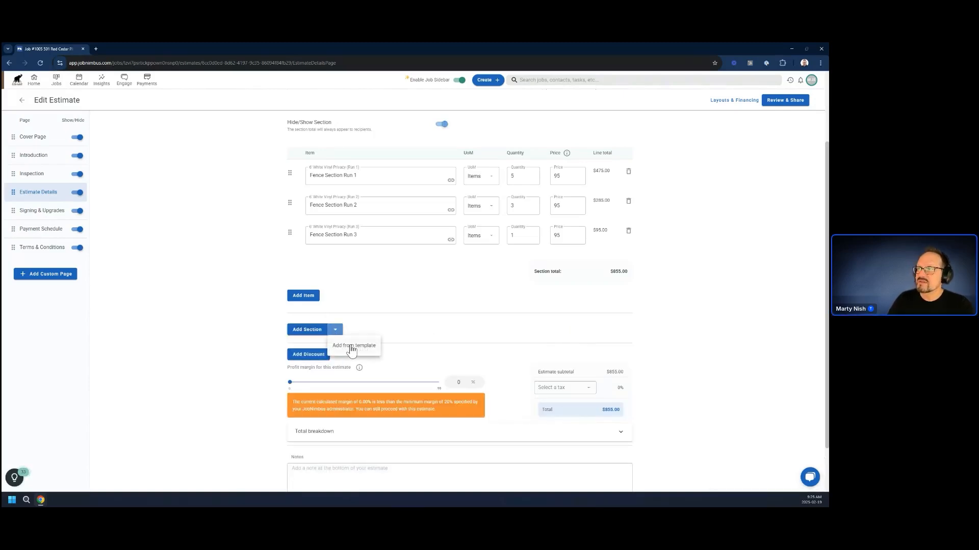
pyautogui.click(351, 346)
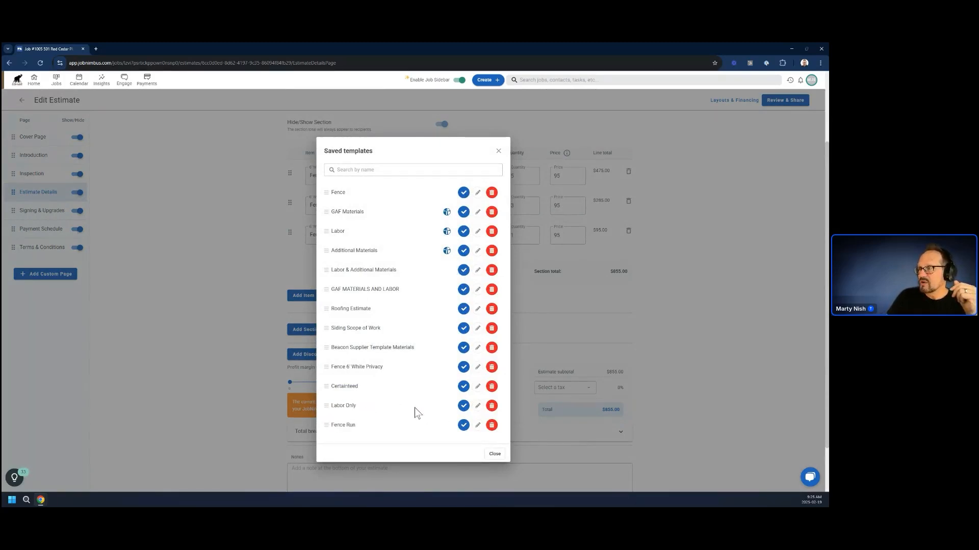
pyautogui.click(464, 407)
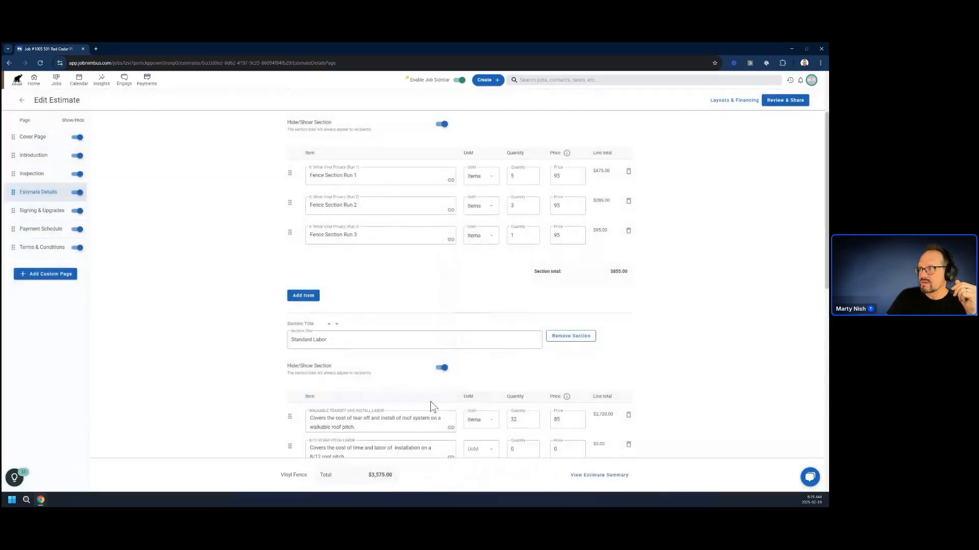
# Look through the Standard Labor section's items and the rest of the Vinyl Fence quote.
pyautogui.scroll(-1, 430, 406)
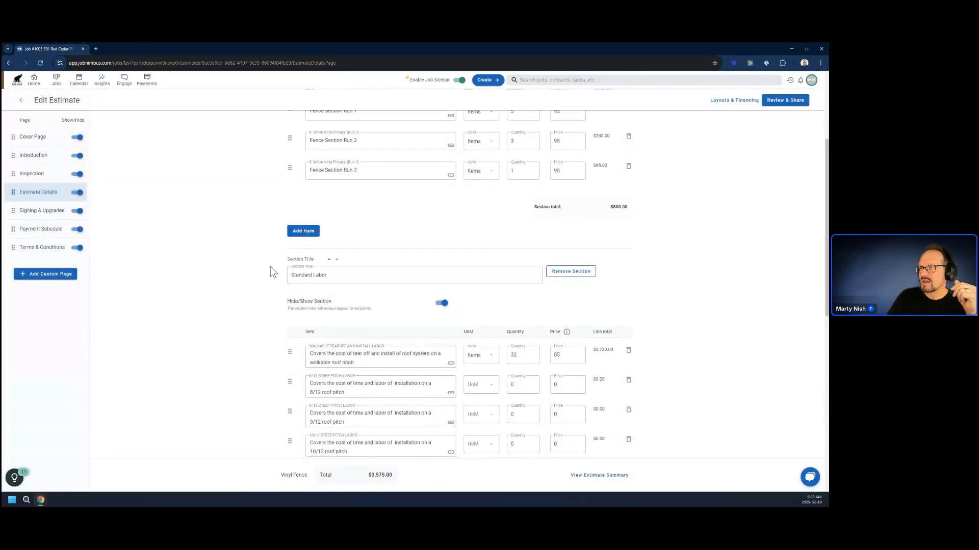
pyautogui.scroll(-2, 347, 275)
pyautogui.scroll(5, 346, 274)
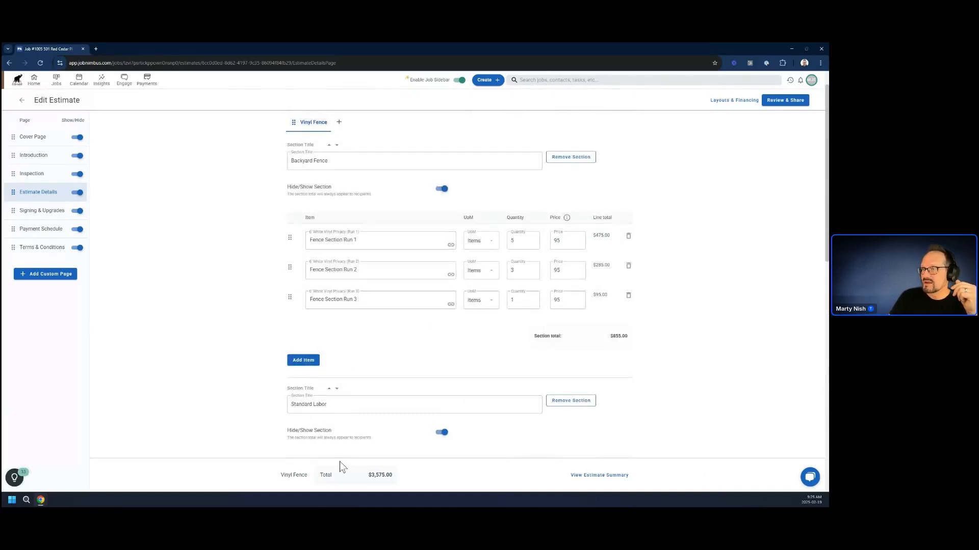
pyautogui.scroll(-3, 375, 402)
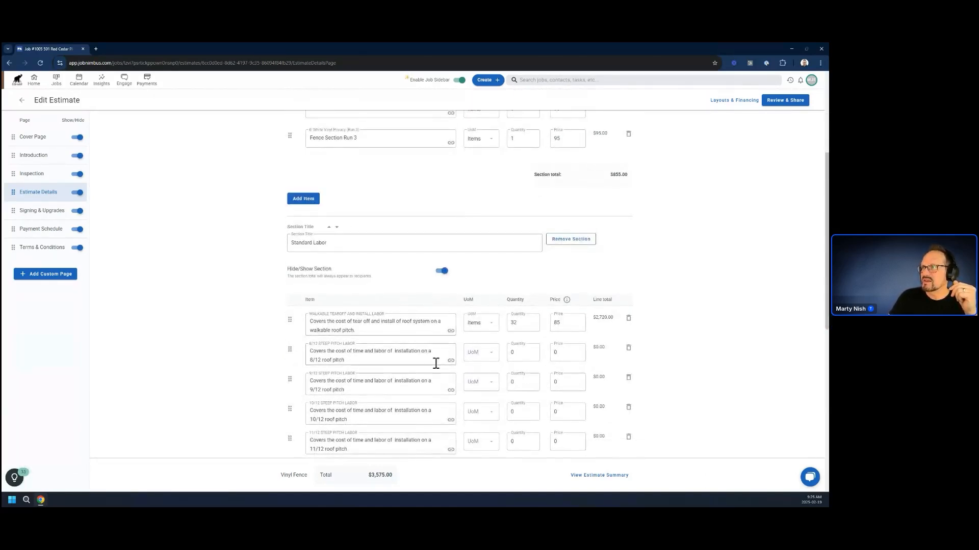
pyautogui.scroll(-1, 374, 327)
pyautogui.scroll(-3, 374, 327)
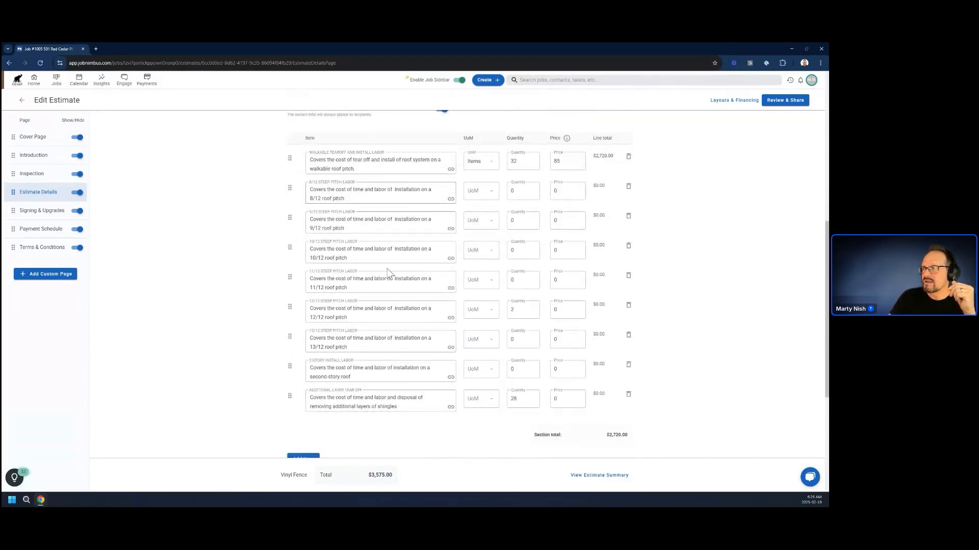
pyautogui.scroll(-4, 392, 334)
pyautogui.scroll(10, 368, 311)
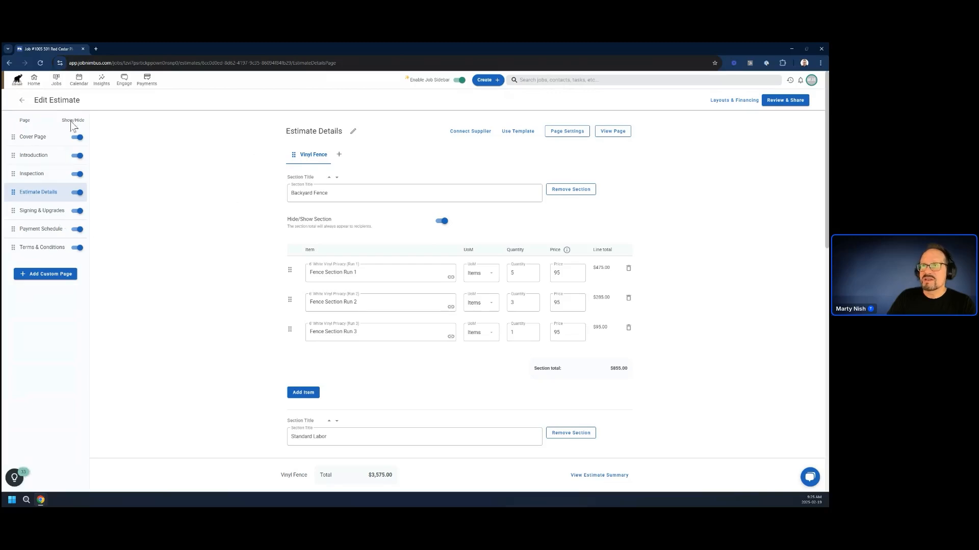
# Open the sample layout library from the estimate settings and filter it by Gutters.
pyautogui.click(811, 81)
pyautogui.click(801, 152)
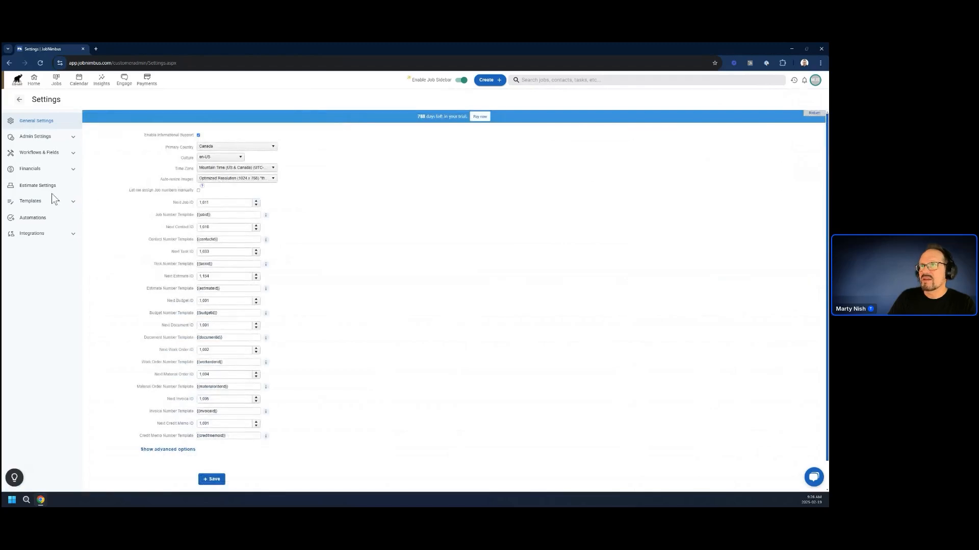
pyautogui.click(41, 187)
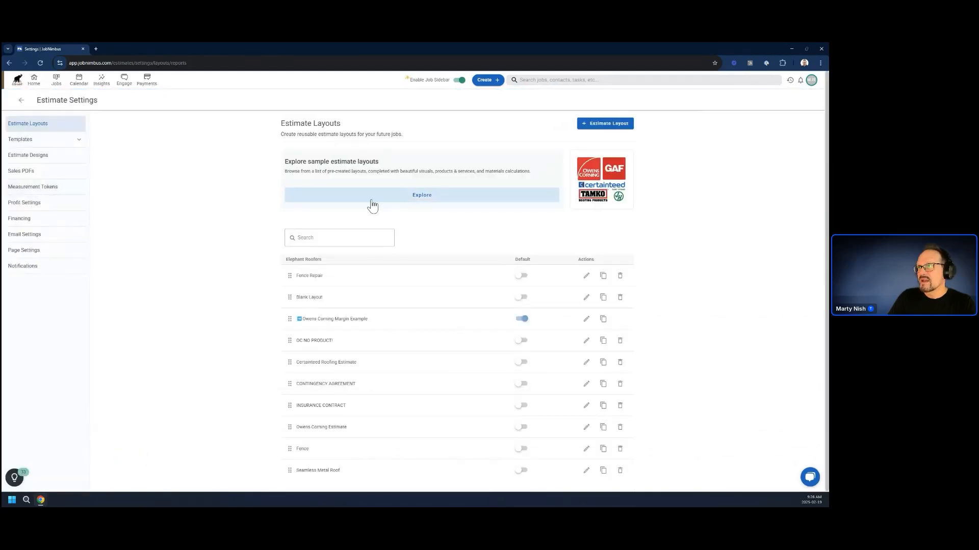
pyautogui.scroll(-2, 258, 315)
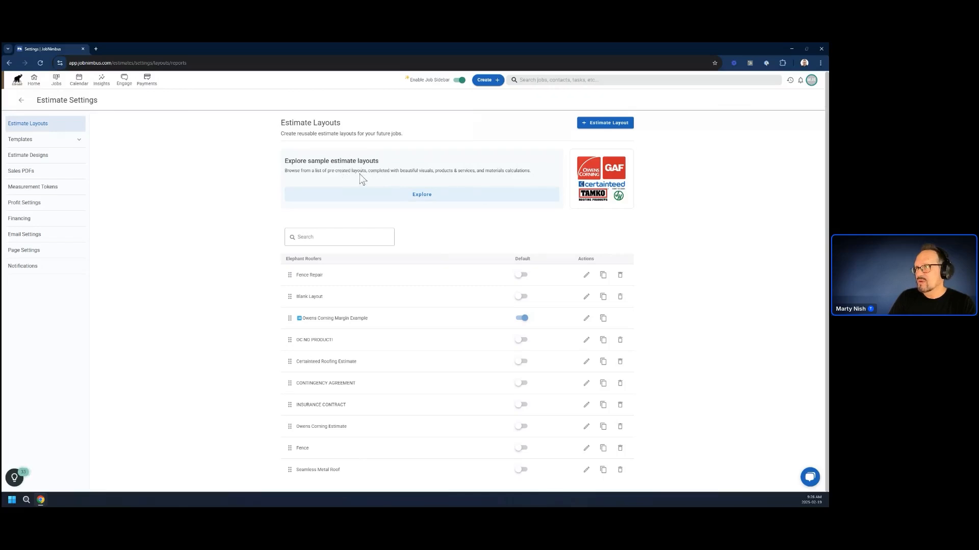
pyautogui.click(417, 196)
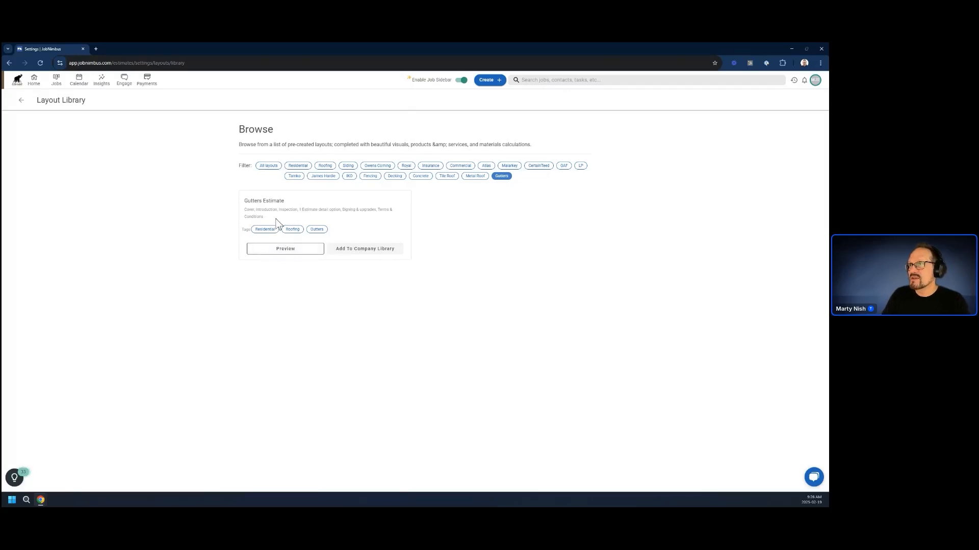
# Preview the Gutters Estimate sample layout and add it to the company layouts under the name Gutters.
pyautogui.click(286, 250)
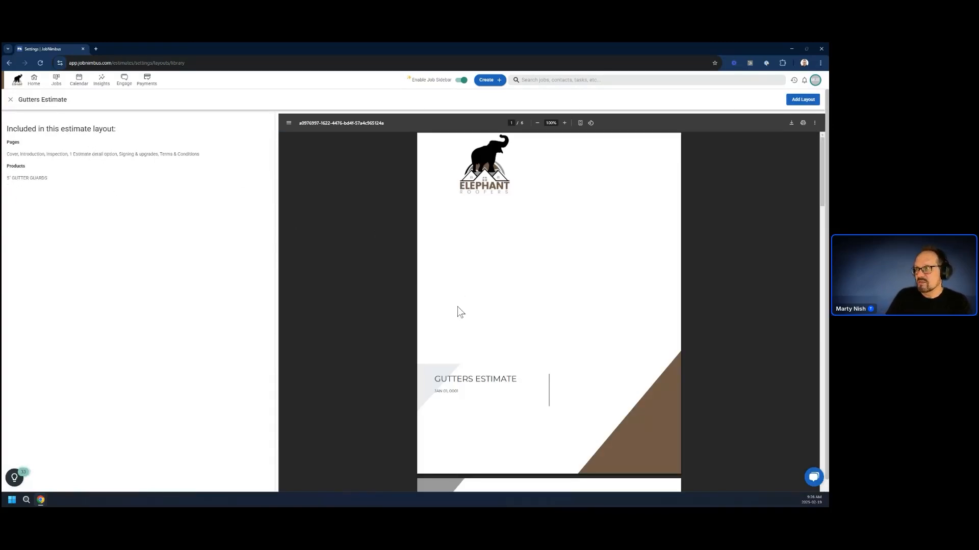
pyautogui.scroll(-20, 457, 311)
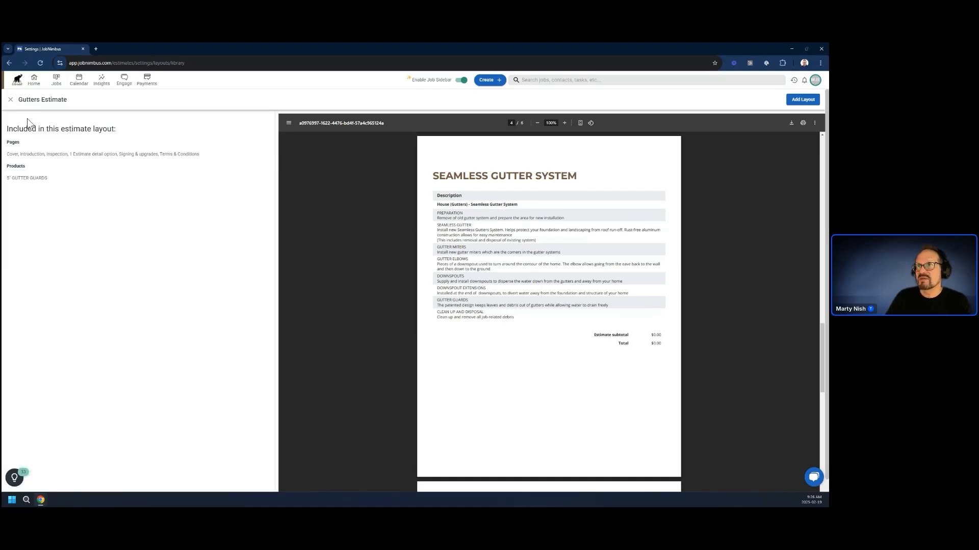
pyautogui.click(10, 99)
pyautogui.click(356, 249)
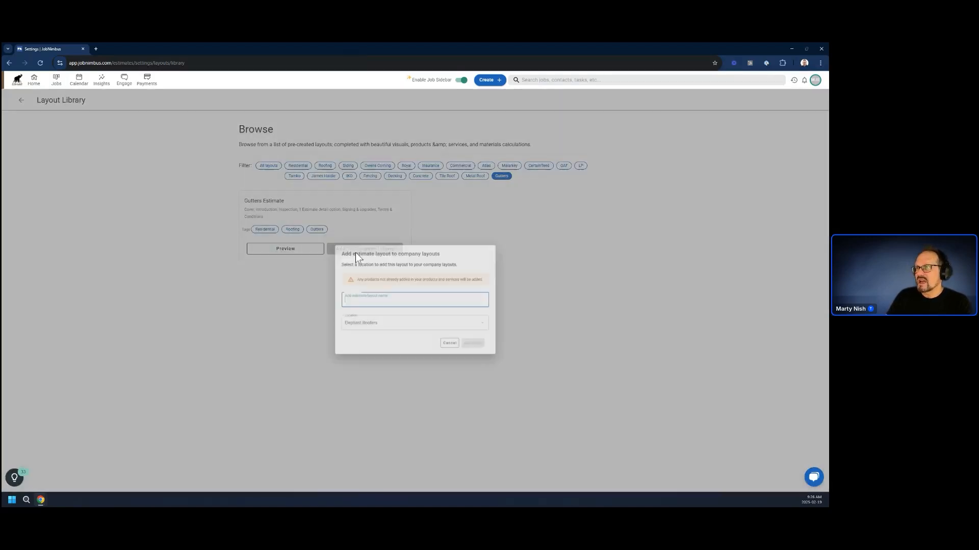
pyautogui.write('Gu')
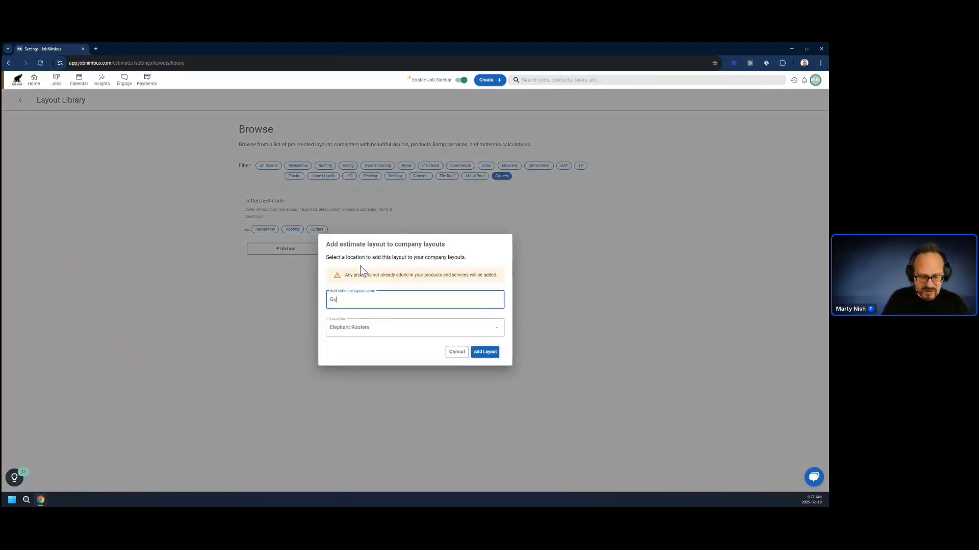
pyautogui.click(477, 352)
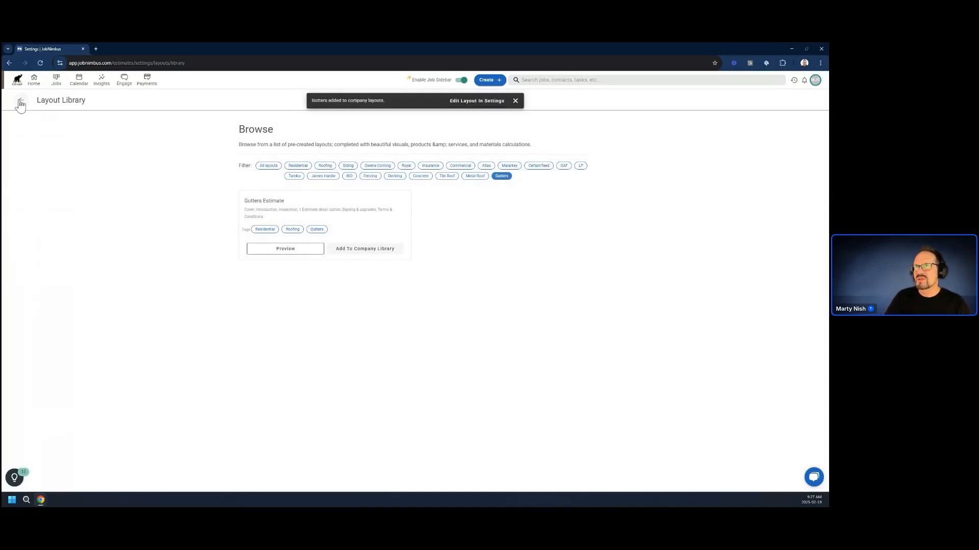
# Return to the company's estimate layouts and open the Gutters layout's Quote Details page for editing.
pyautogui.click(21, 102)
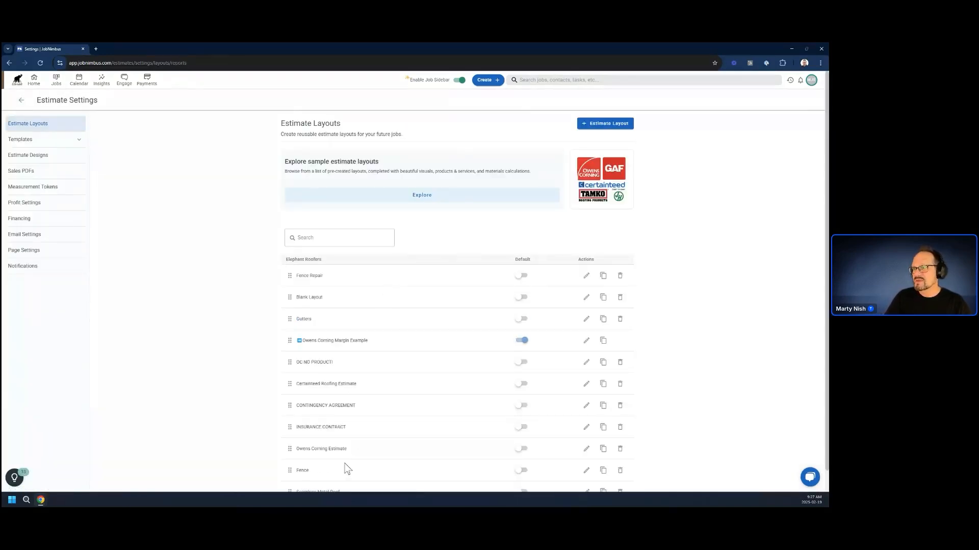
pyautogui.scroll(-1, 316, 469)
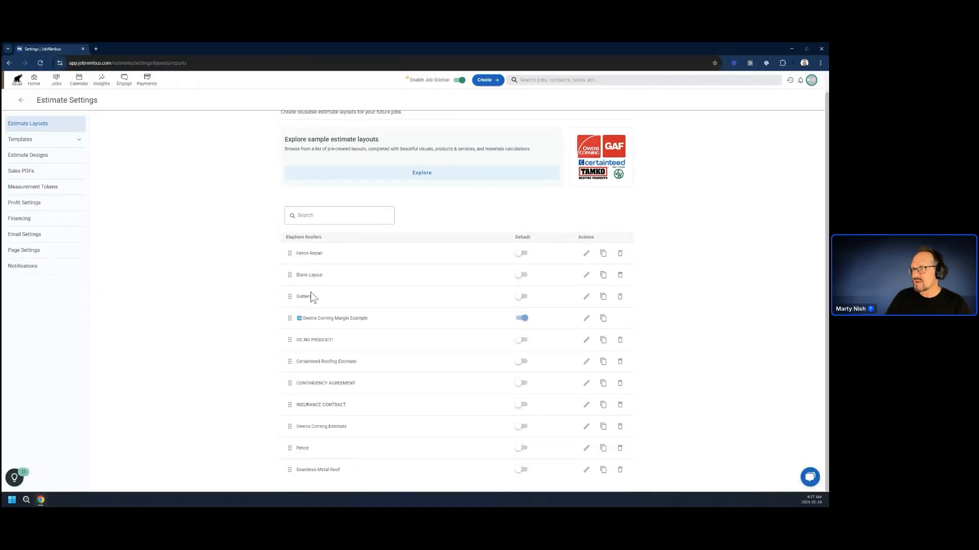
pyautogui.click(586, 297)
pyautogui.click(33, 192)
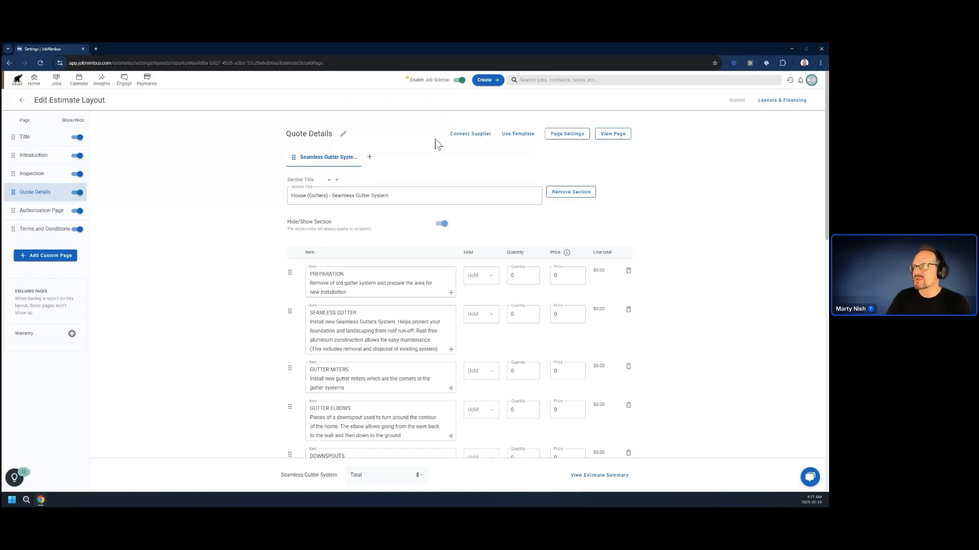
# Look through the gutter system and installation labor sections and the template options on the Quote Details page.
pyautogui.scroll(-7, 354, 277)
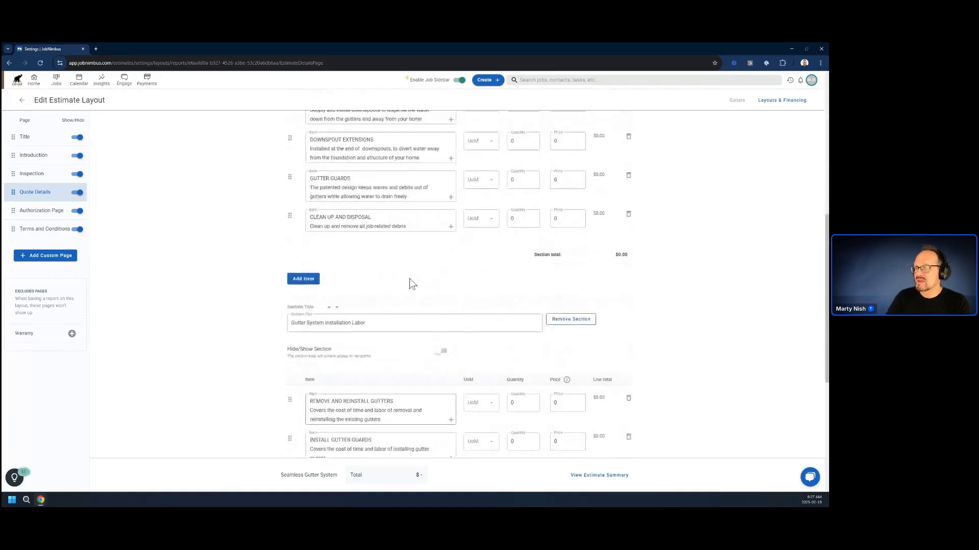
pyautogui.scroll(-3, 380, 349)
pyautogui.scroll(10, 380, 347)
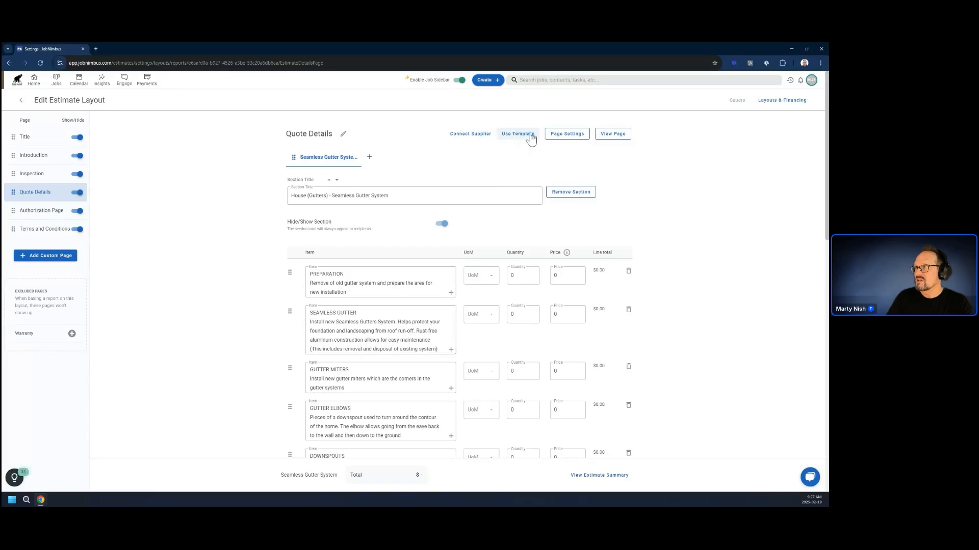
pyautogui.scroll(-5, 588, 347)
pyautogui.scroll(-10, 590, 356)
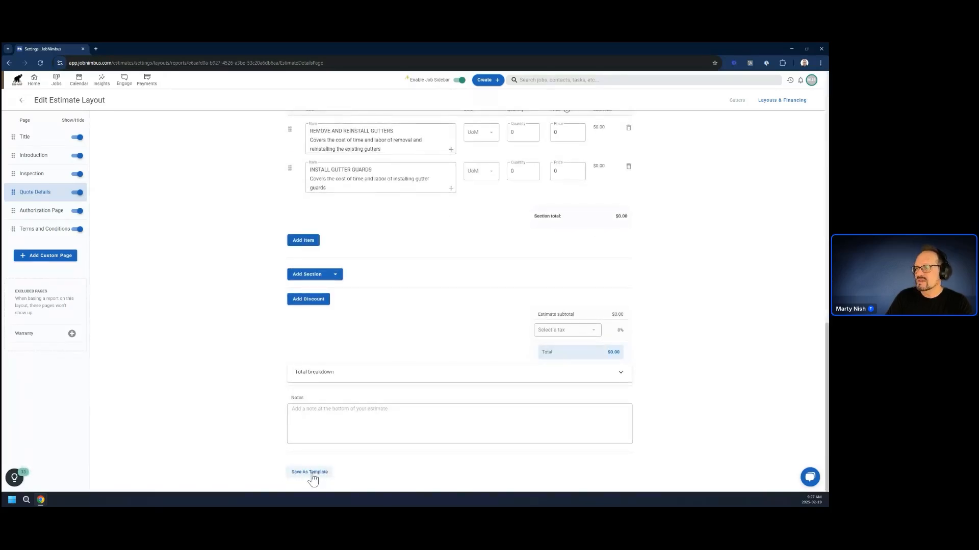
pyautogui.scroll(3, 379, 453)
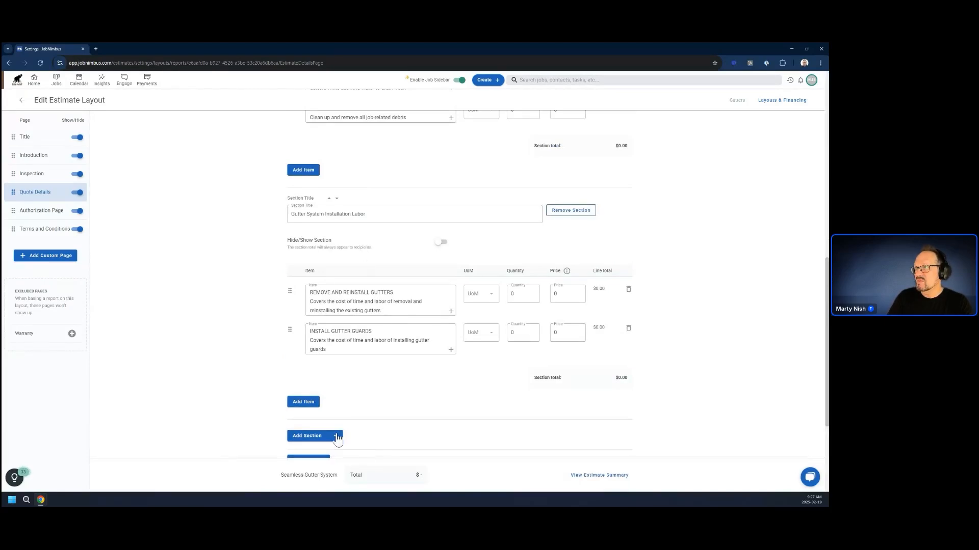
pyautogui.scroll(-3, 365, 382)
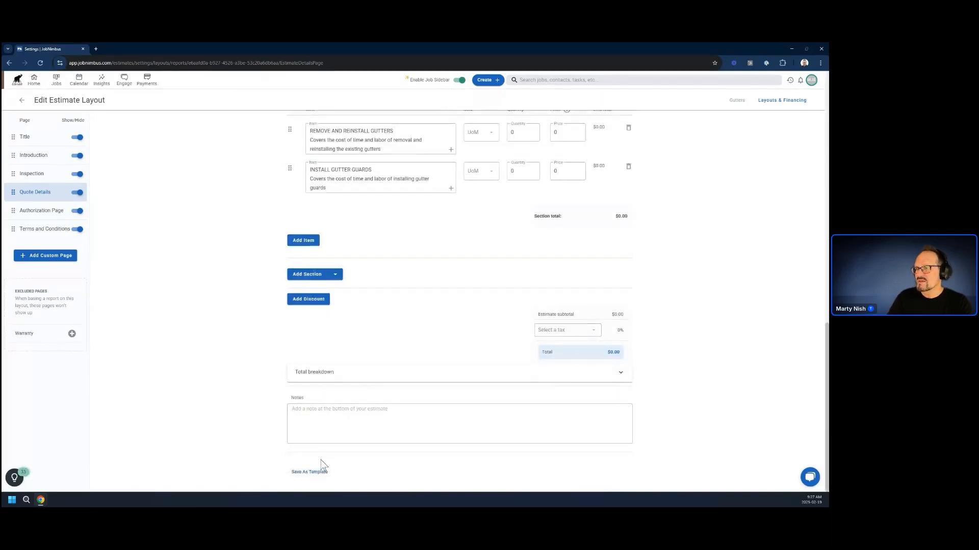
# Save the Gutters layout's quote details as a new template named Gutters (Materials).
pyautogui.click(312, 472)
pyautogui.click(358, 308)
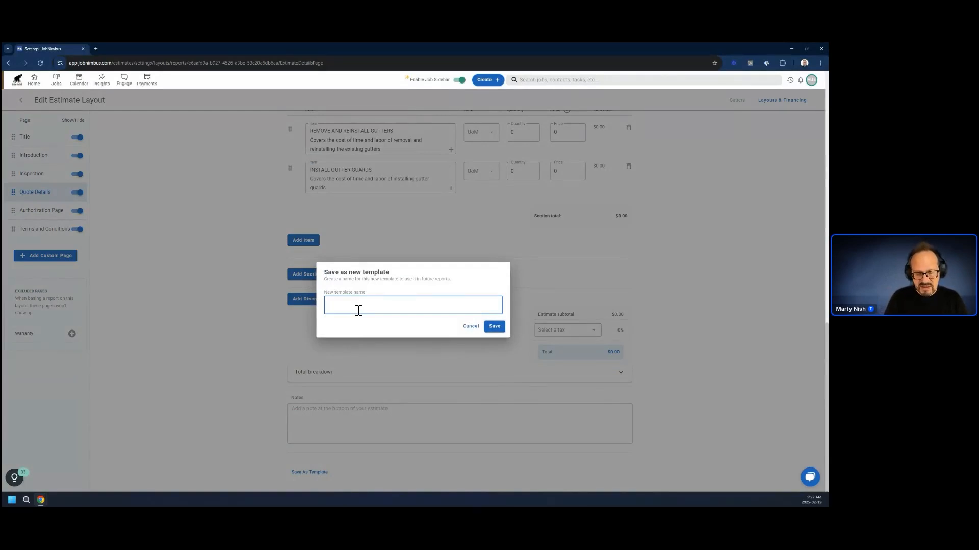
pyautogui.write('Gutters')
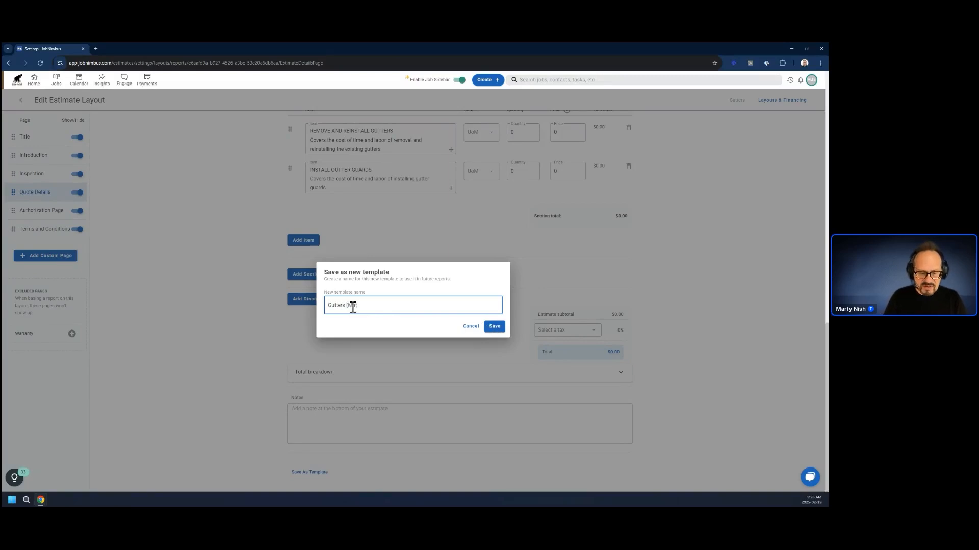
pyautogui.write(' (Materials')
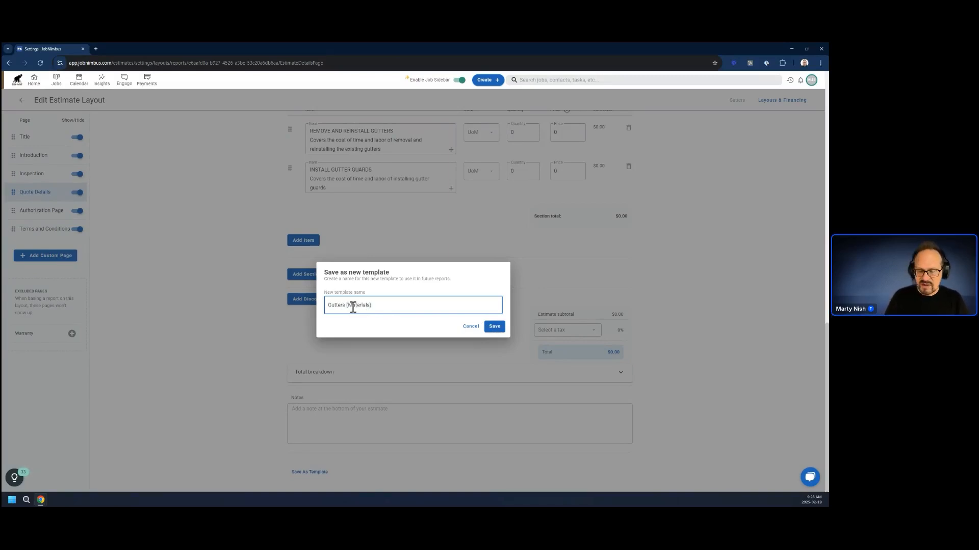
pyautogui.click(491, 329)
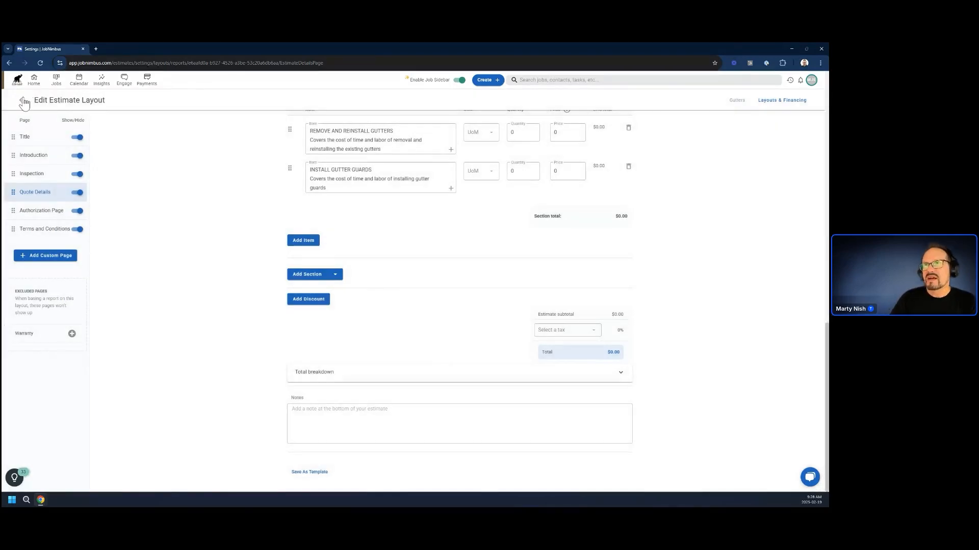
# Duplicate the Gutters (Materials) estimate template under the name Gutters (Labor).
pyautogui.click(22, 101)
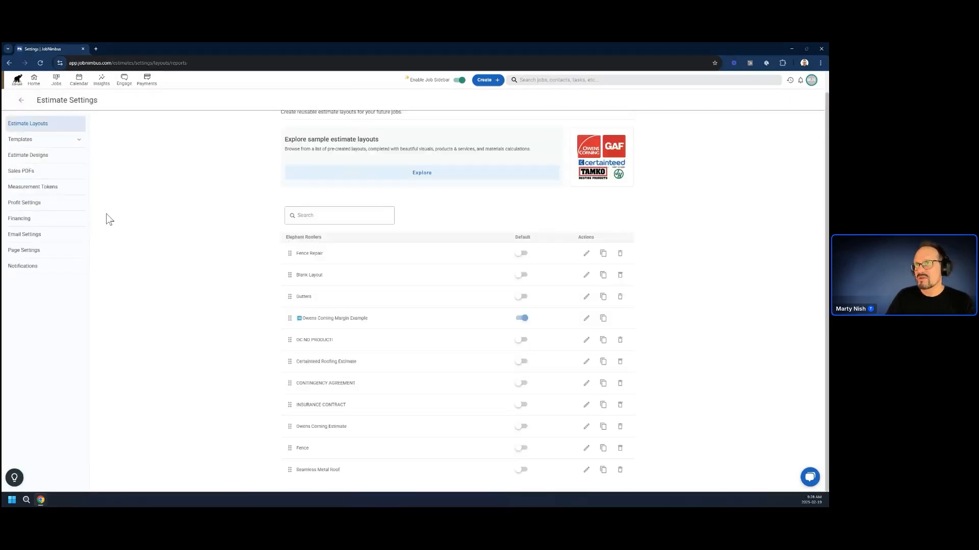
pyautogui.click(20, 139)
pyautogui.click(51, 158)
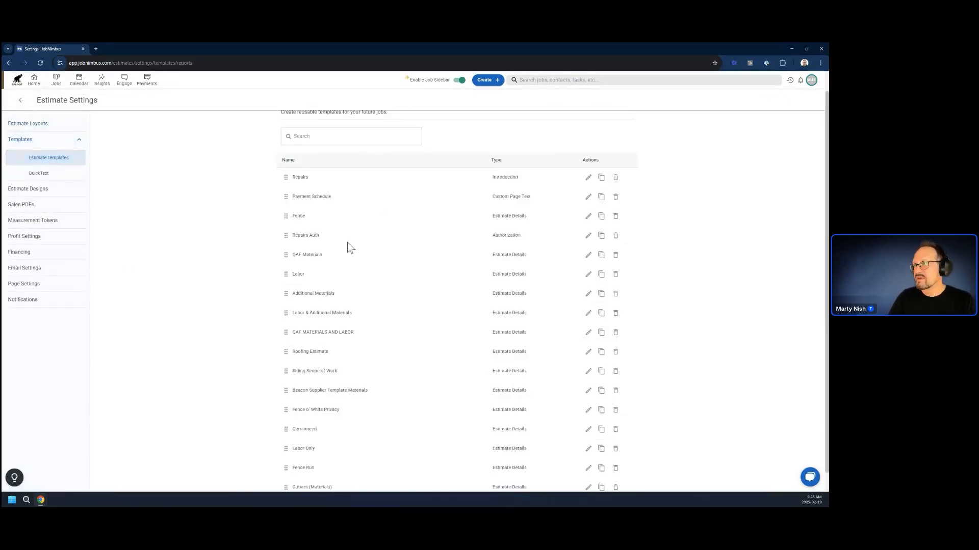
pyautogui.scroll(-1, 347, 246)
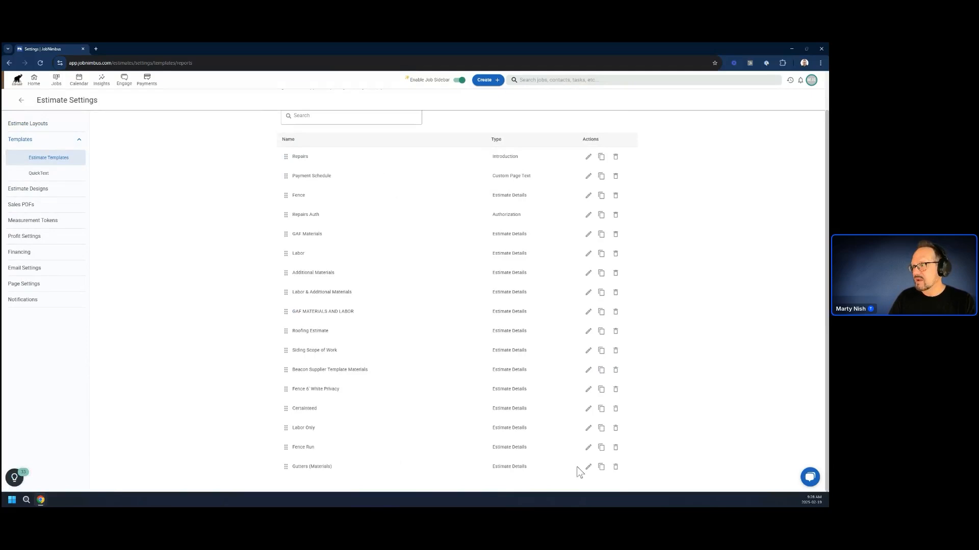
pyautogui.click(601, 467)
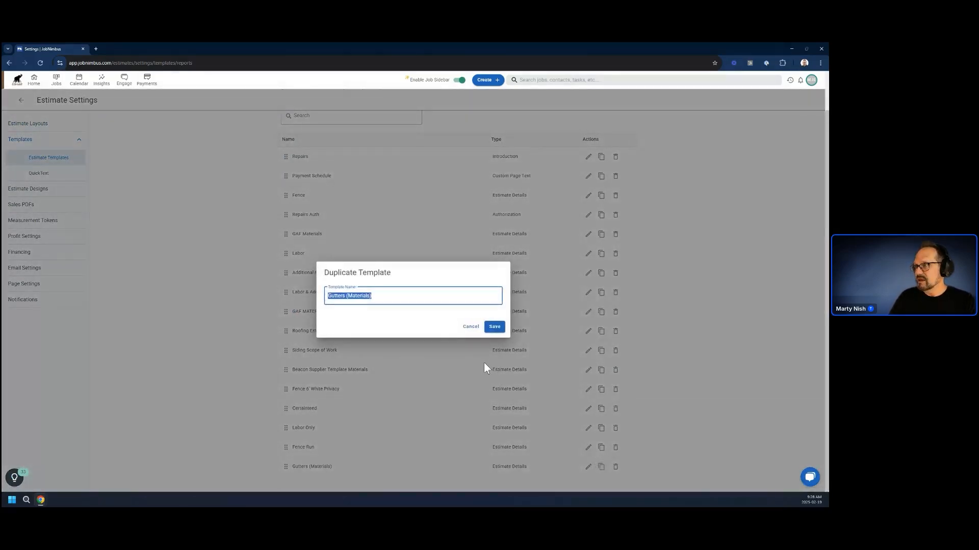
pyautogui.click(368, 296)
pyautogui.click(493, 328)
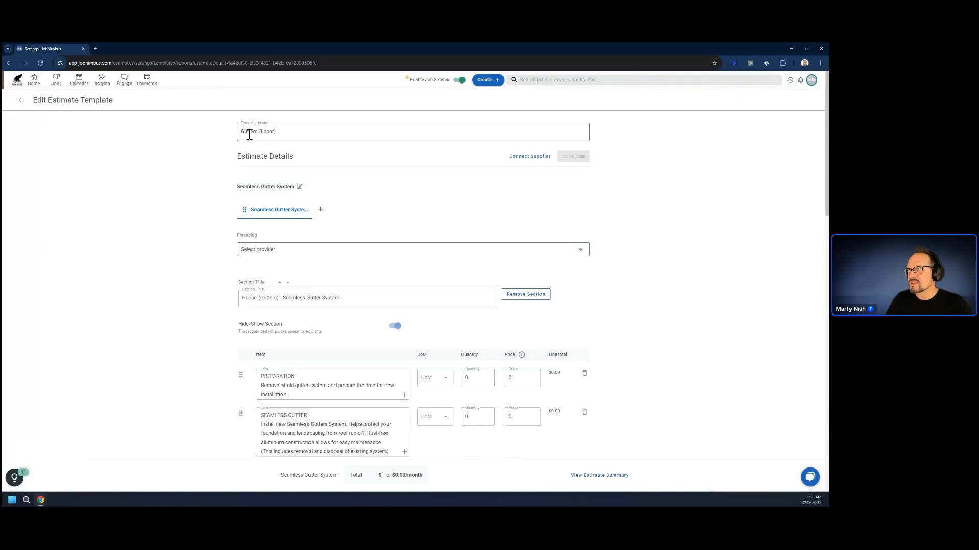
# Delete the House (Gutters) - Seamless Gutter System section from the Gutters (Labor) template, save the changes and return to the template list.
pyautogui.scroll(-10, 346, 346)
pyautogui.scroll(-3, 369, 365)
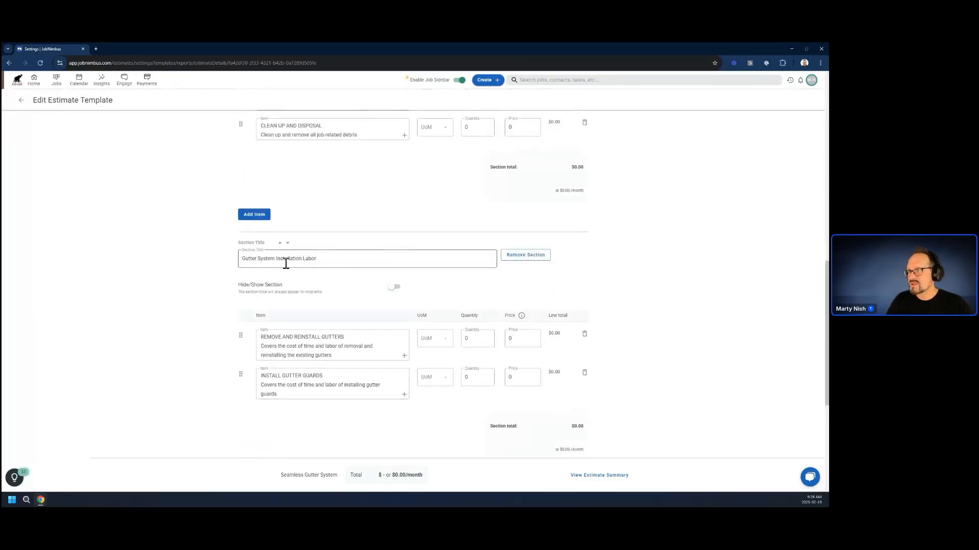
pyautogui.scroll(10, 401, 359)
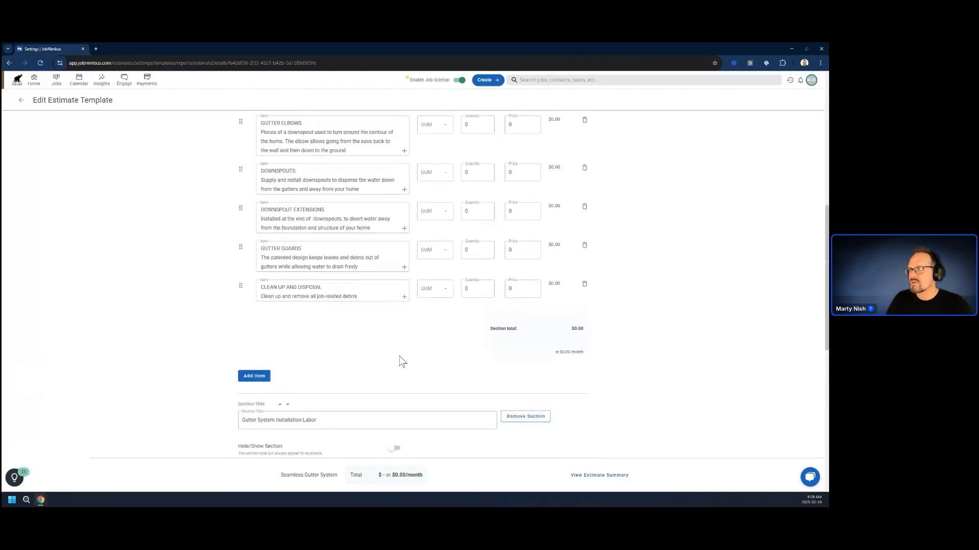
pyautogui.scroll(3, 470, 295)
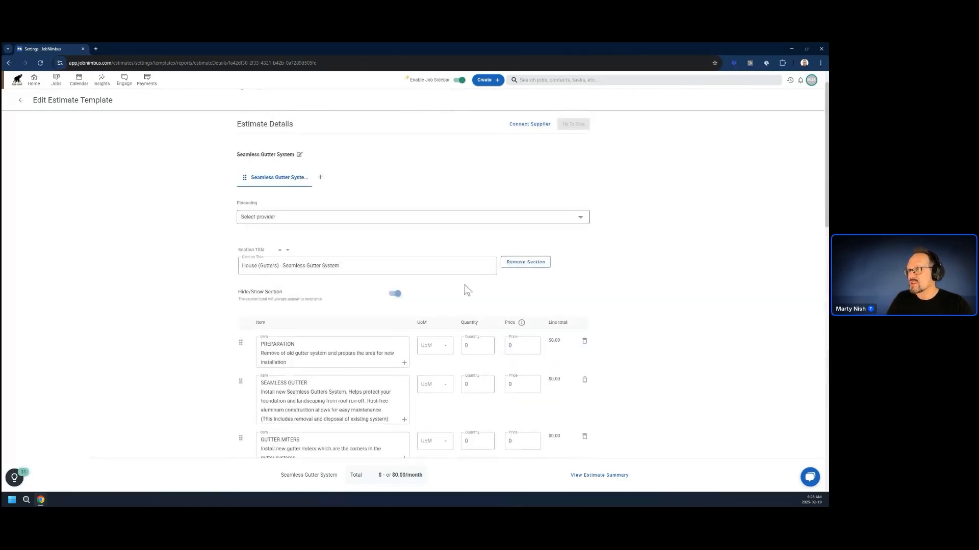
pyautogui.click(522, 263)
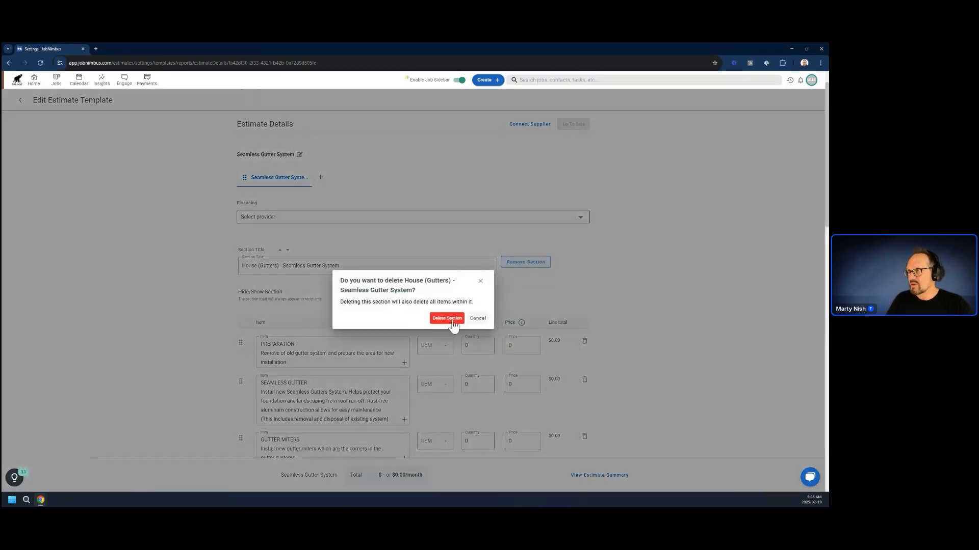
pyautogui.click(448, 318)
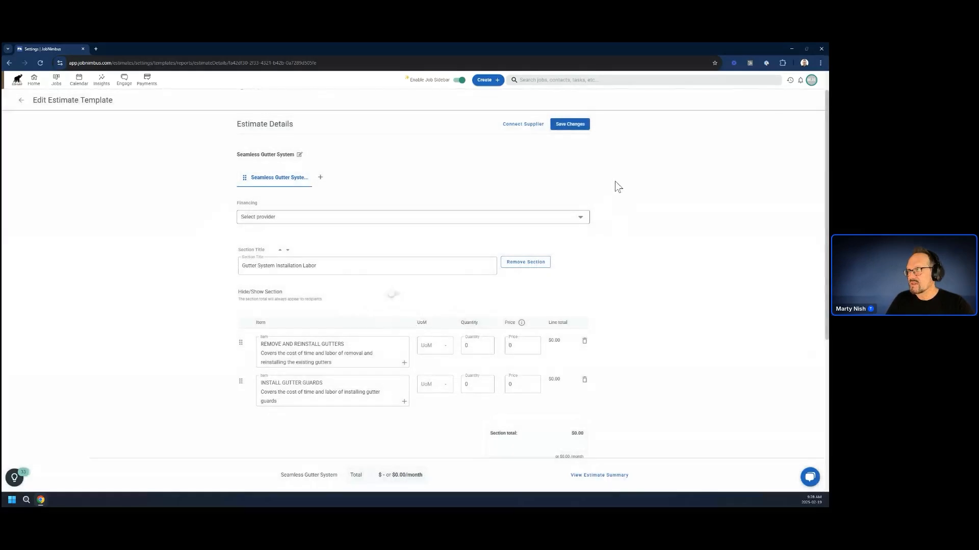
pyautogui.click(570, 124)
pyautogui.click(22, 102)
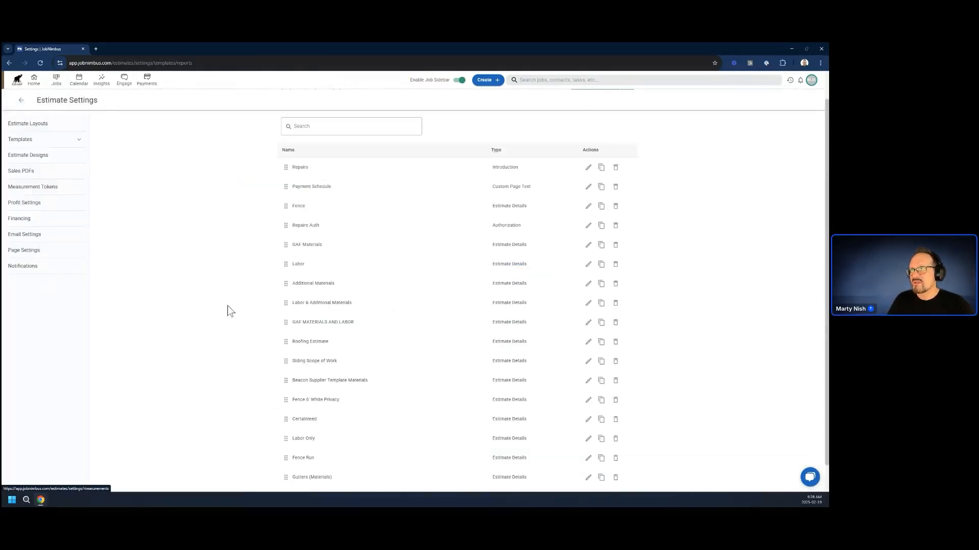
# Delete the Gutter System Installation Labor section from the Gutters (Materials) template, save the changes and review the remaining items.
pyautogui.scroll(-2, 317, 385)
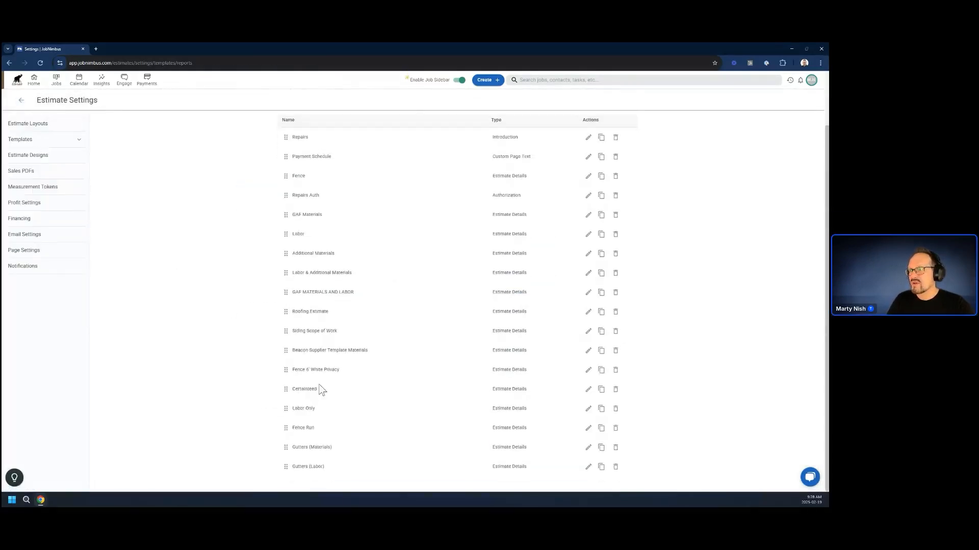
pyautogui.click(588, 448)
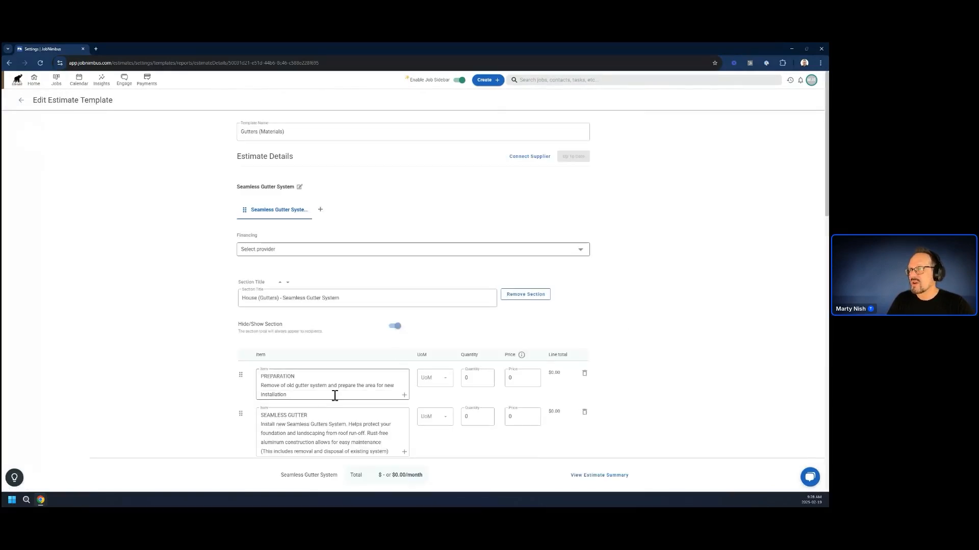
pyautogui.scroll(-10, 342, 396)
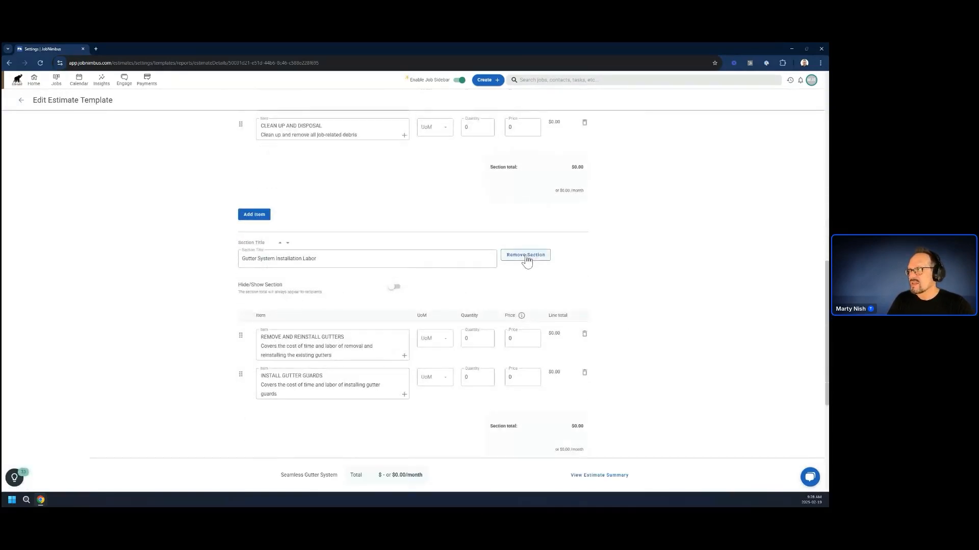
pyautogui.click(527, 259)
pyautogui.click(446, 318)
pyautogui.scroll(10, 356, 306)
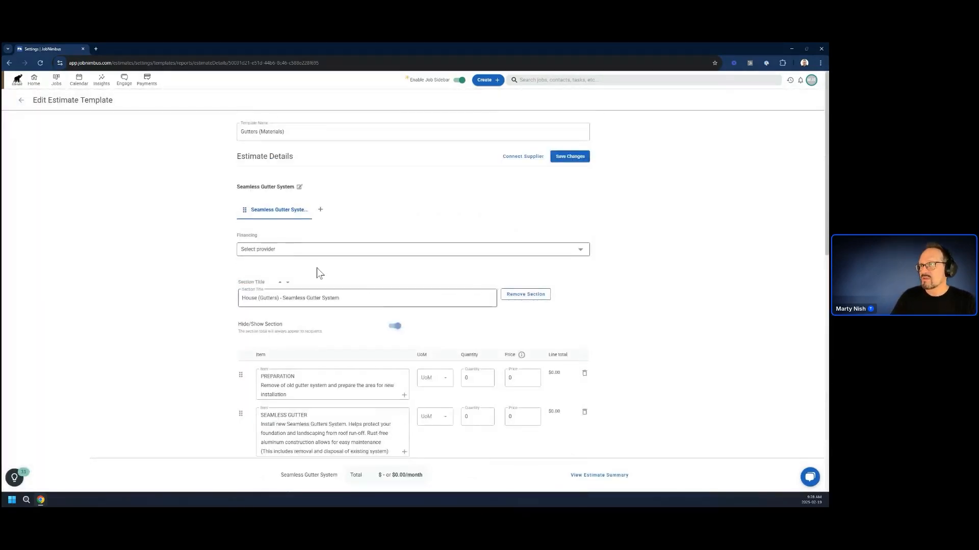
pyautogui.click(569, 157)
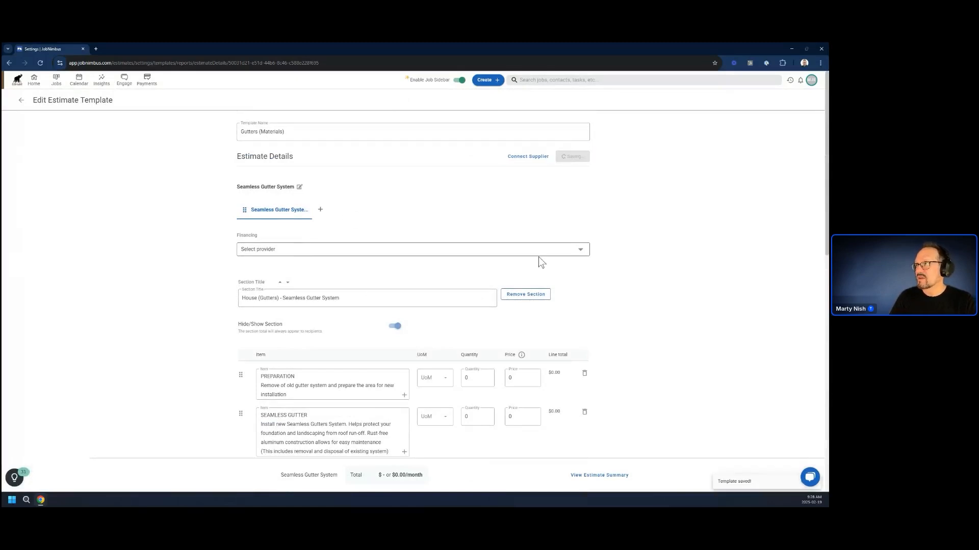
pyautogui.scroll(-4, 367, 240)
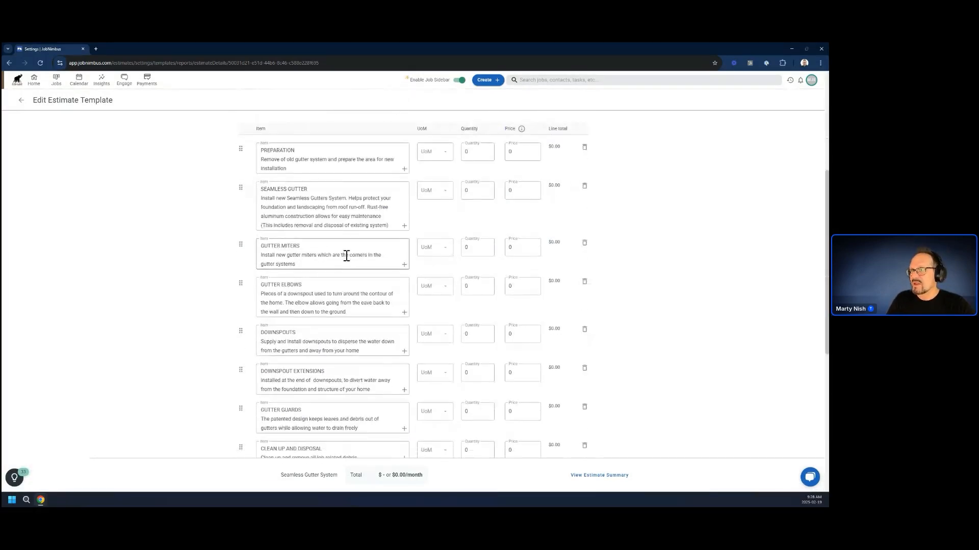
pyautogui.scroll(-1, 301, 401)
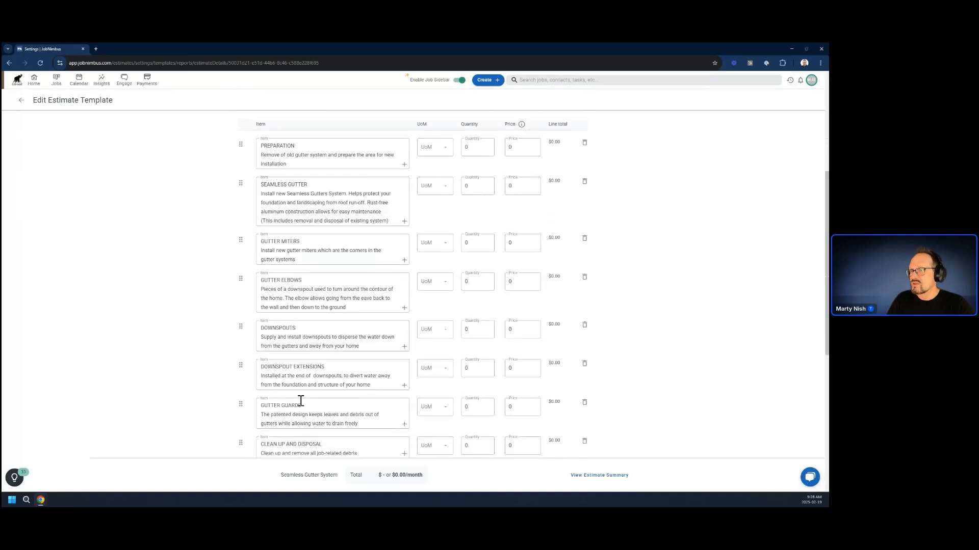
pyautogui.scroll(-3, 302, 405)
pyautogui.scroll(8, 304, 402)
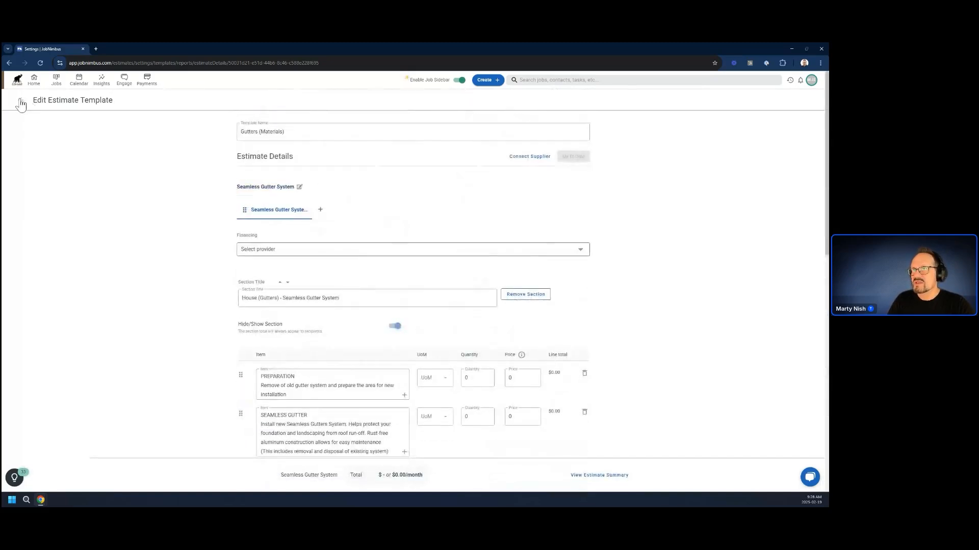
# Go to the dashboard, open the existing fence job and edit its most recent draft estimate.
pyautogui.click(34, 80)
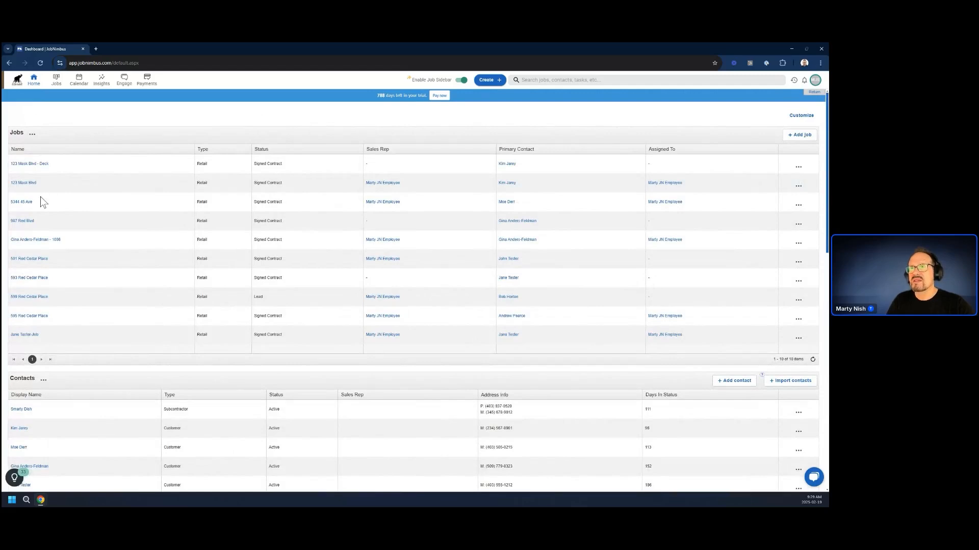
pyautogui.click(28, 259)
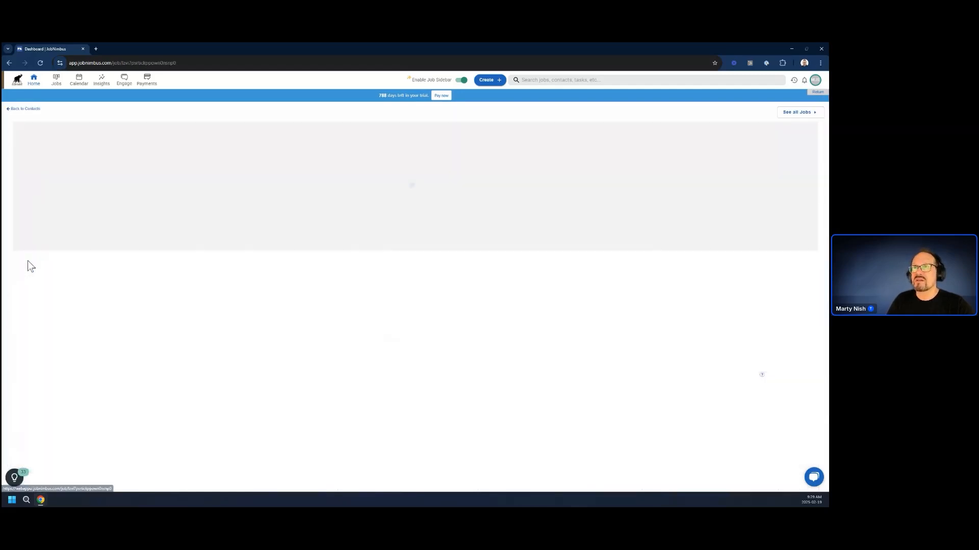
pyautogui.click(795, 290)
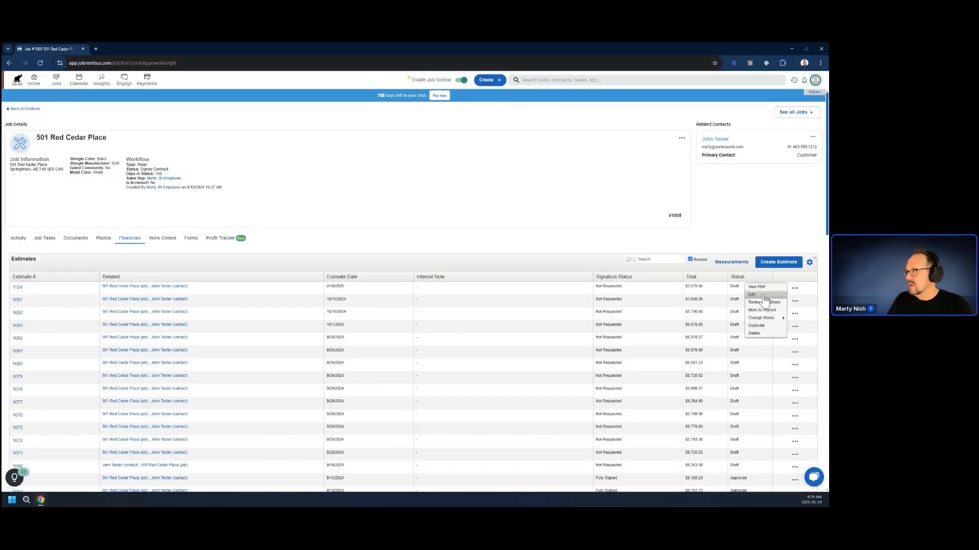
pyautogui.click(767, 296)
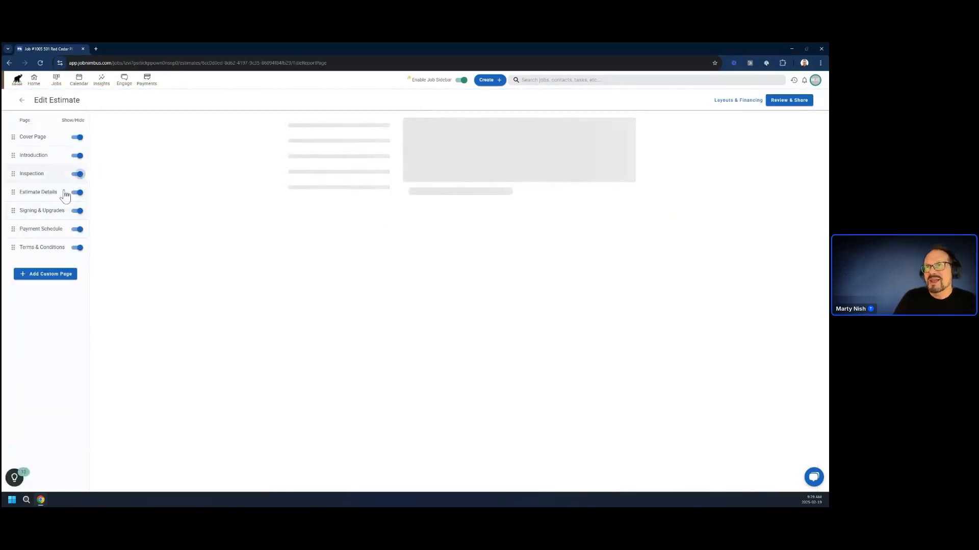
# Remove the Standard Labor section from the Vinyl Fence option on the Estimate Details page.
pyautogui.click(28, 197)
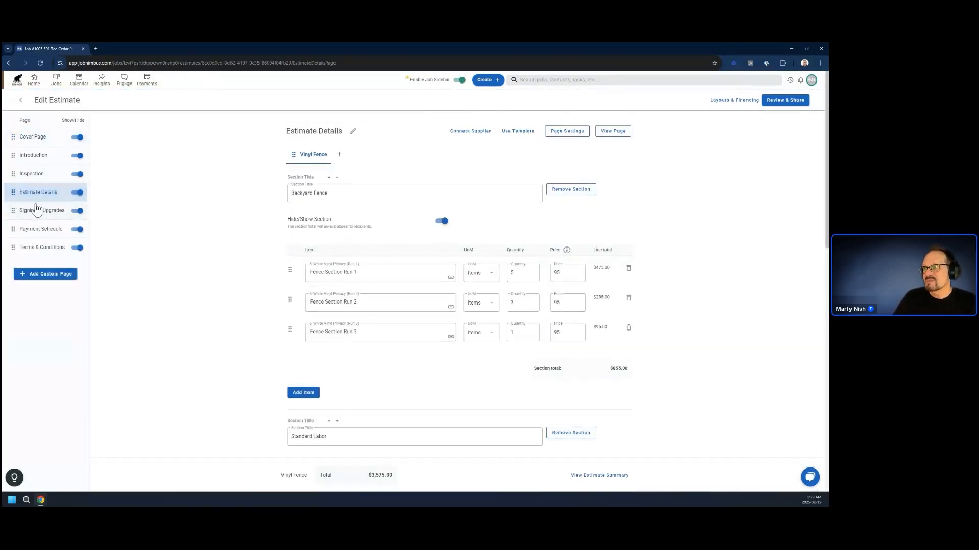
pyautogui.scroll(-5, 338, 375)
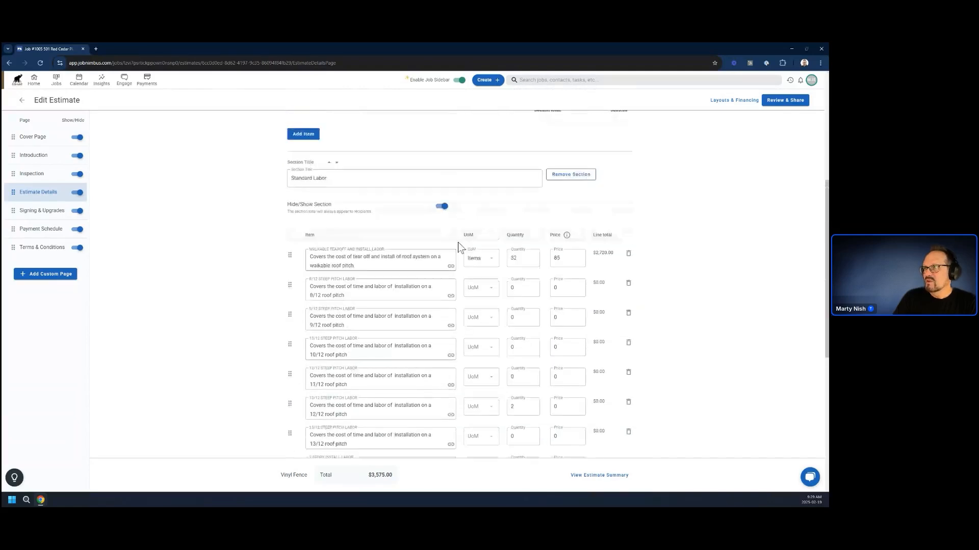
pyautogui.click(565, 176)
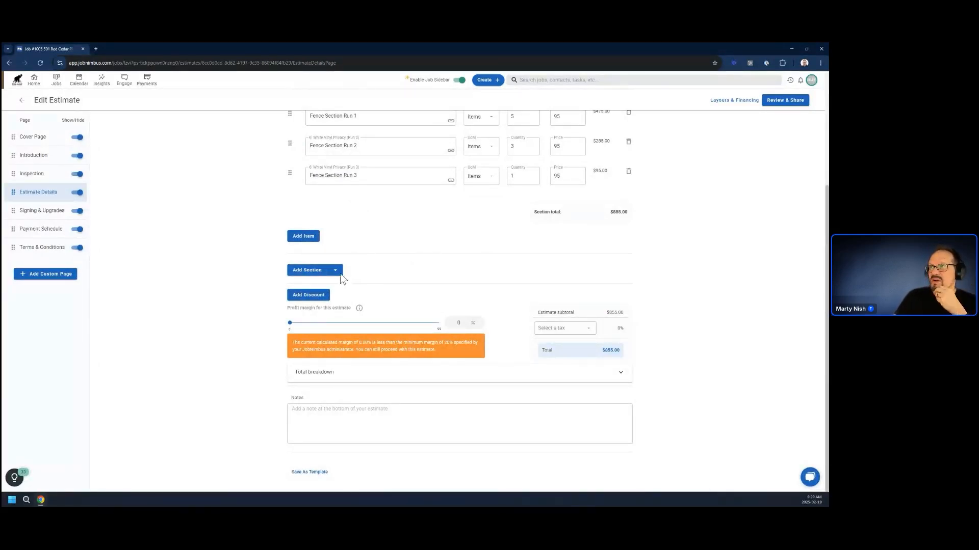
# Add a second option to the estimate and apply the Gutters (Materials) template to it.
pyautogui.scroll(3, 362, 283)
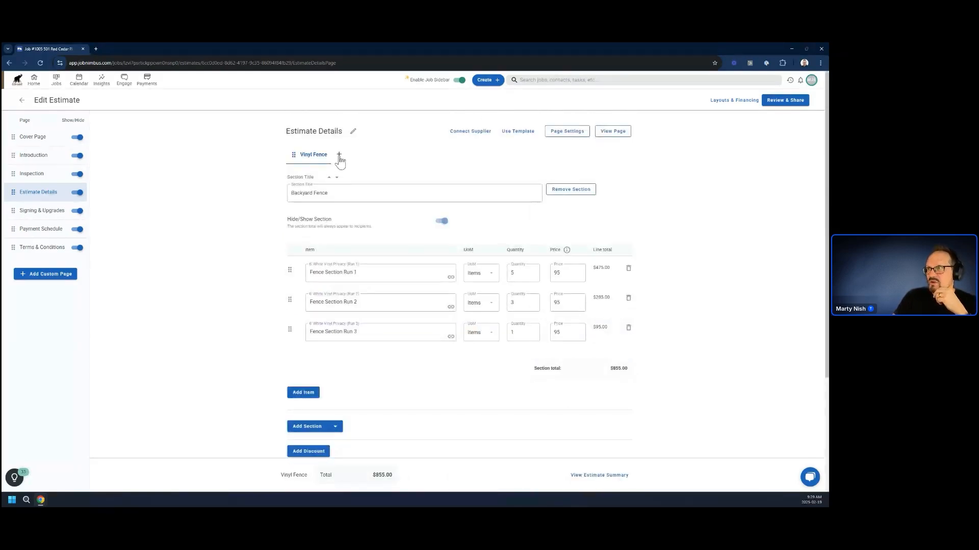
pyautogui.click(339, 155)
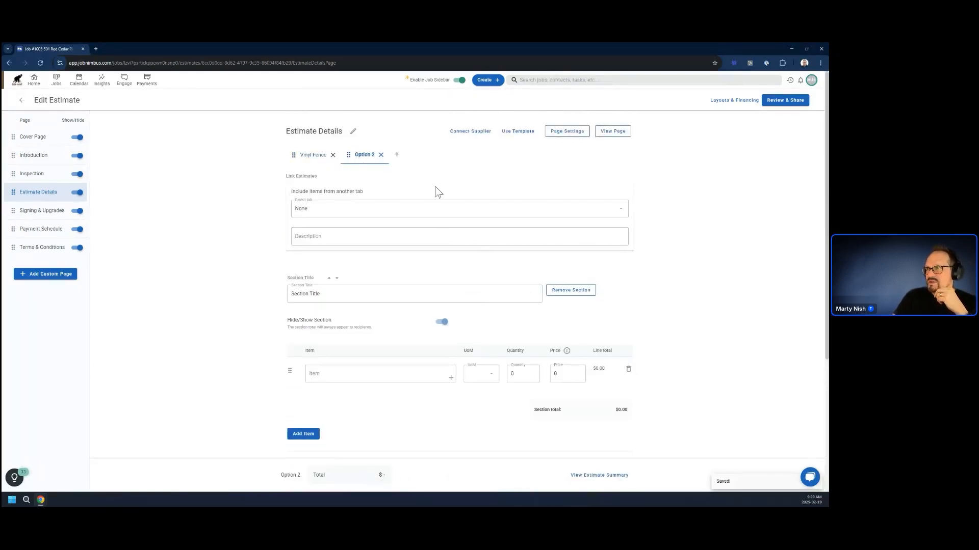
pyautogui.click(509, 133)
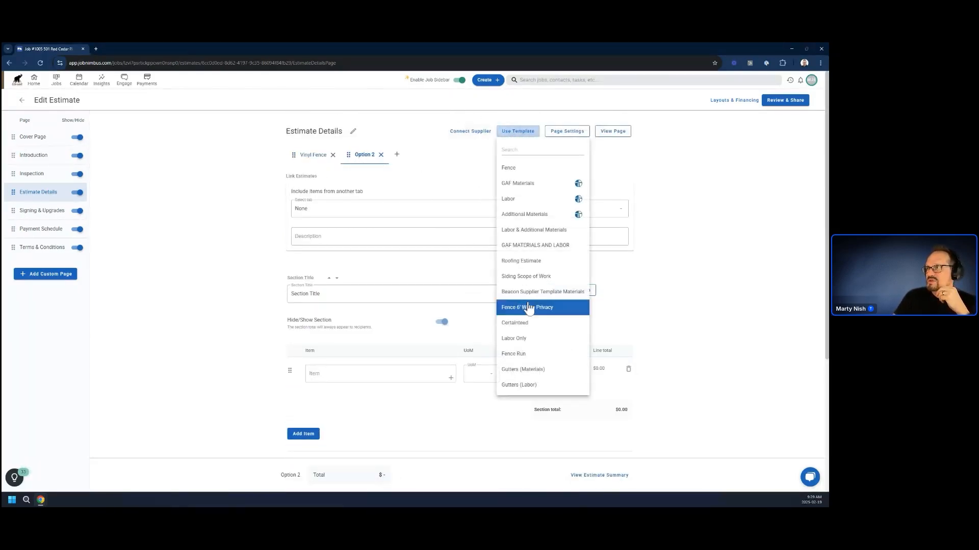
pyautogui.click(524, 371)
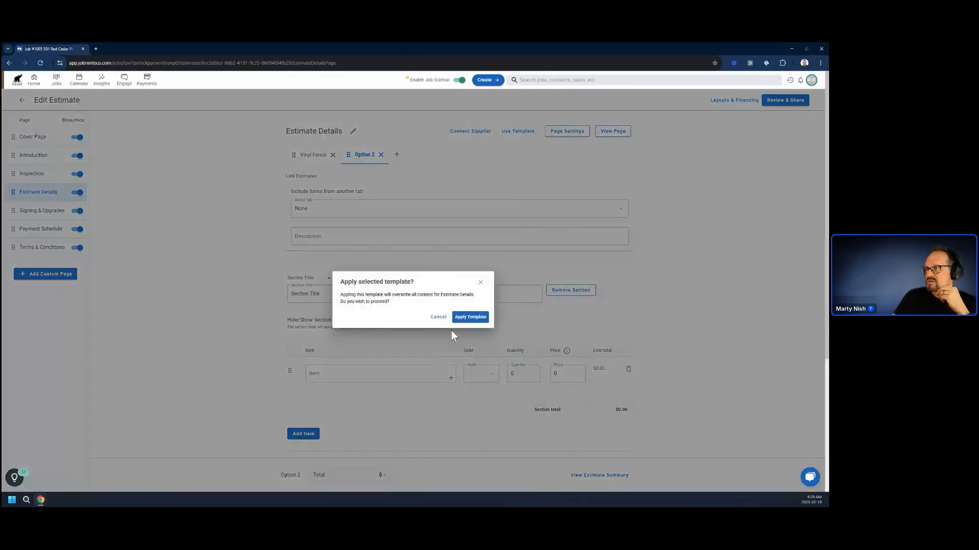
pyautogui.click(467, 317)
# Add the Gutters (Labor) saved template as a further section below the gutter materials.
pyautogui.scroll(-5, 341, 281)
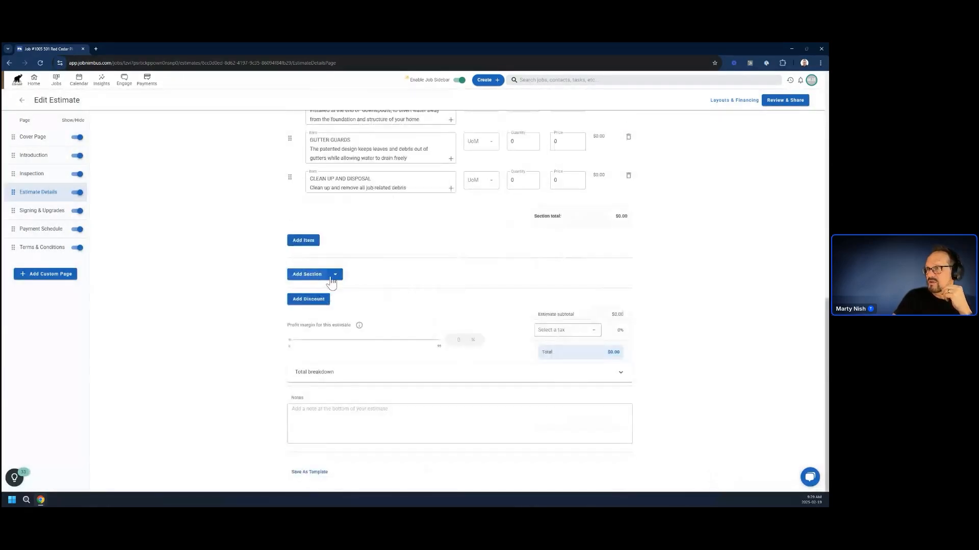
pyautogui.click(336, 275)
pyautogui.click(354, 290)
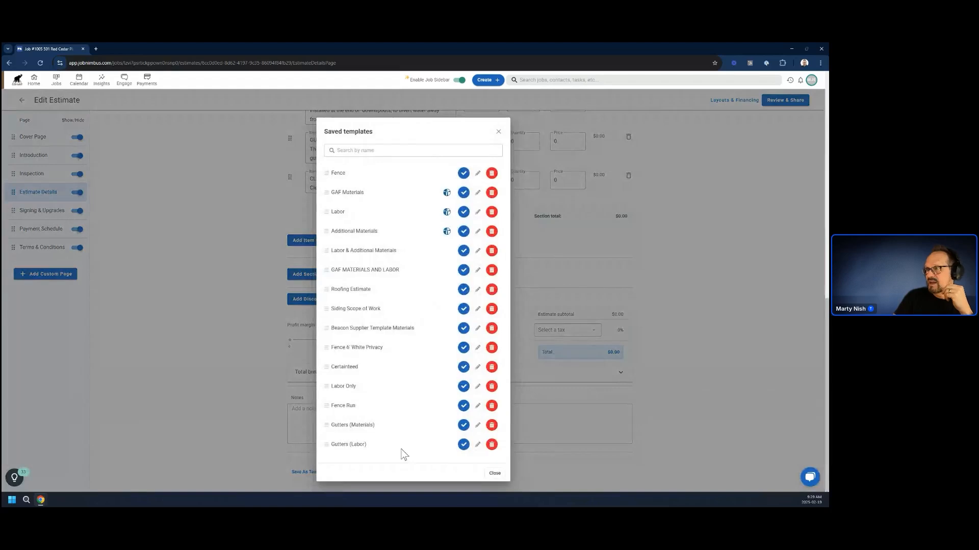
pyautogui.click(368, 448)
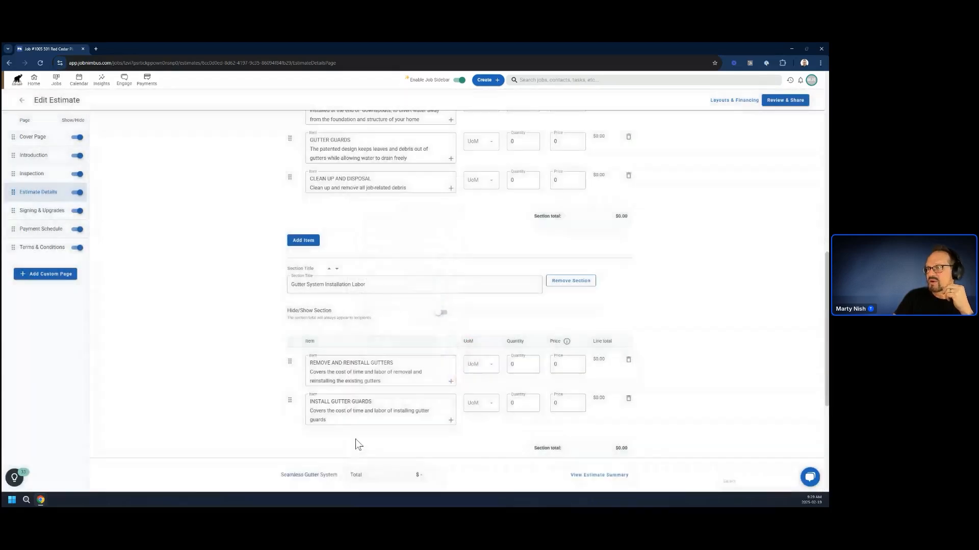
# Switch to the Vinyl Fence option and add the Gutters (Materials) saved template as a section below the fence items.
pyautogui.scroll(10, 352, 299)
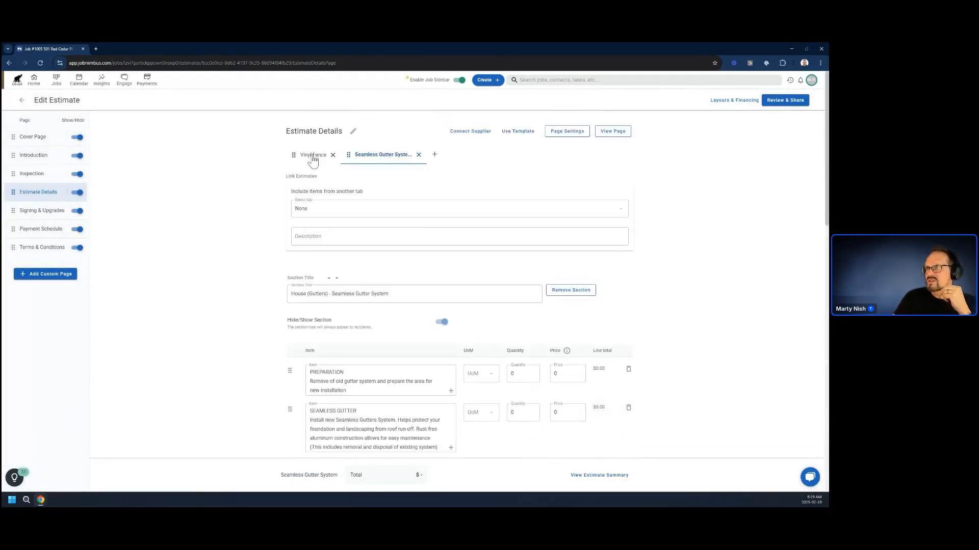
pyautogui.click(312, 155)
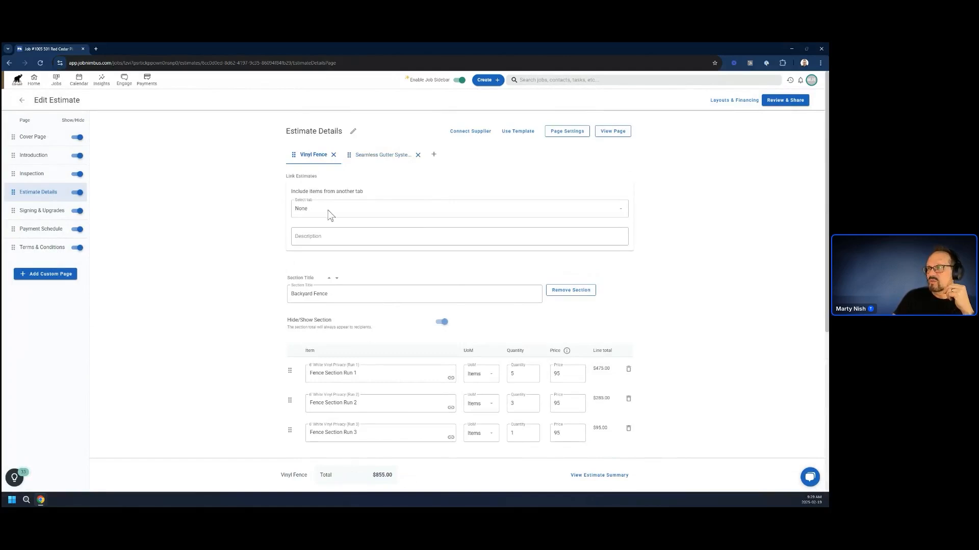
pyautogui.scroll(-5, 372, 323)
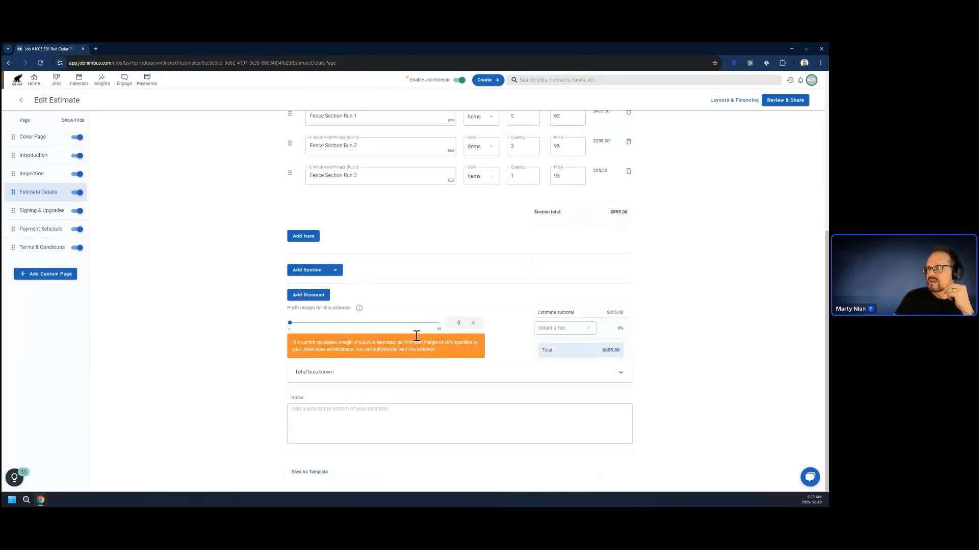
pyautogui.click(334, 271)
pyautogui.click(356, 285)
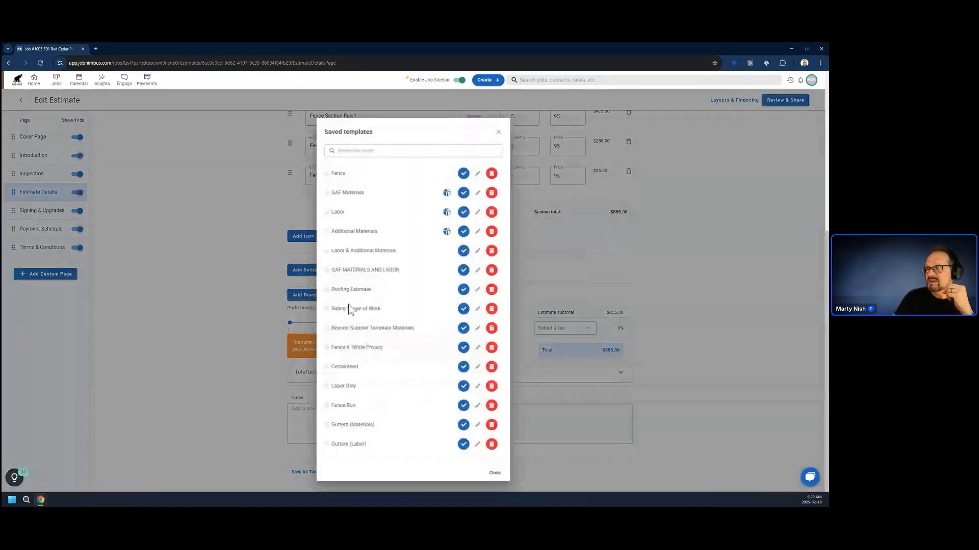
pyautogui.click(463, 425)
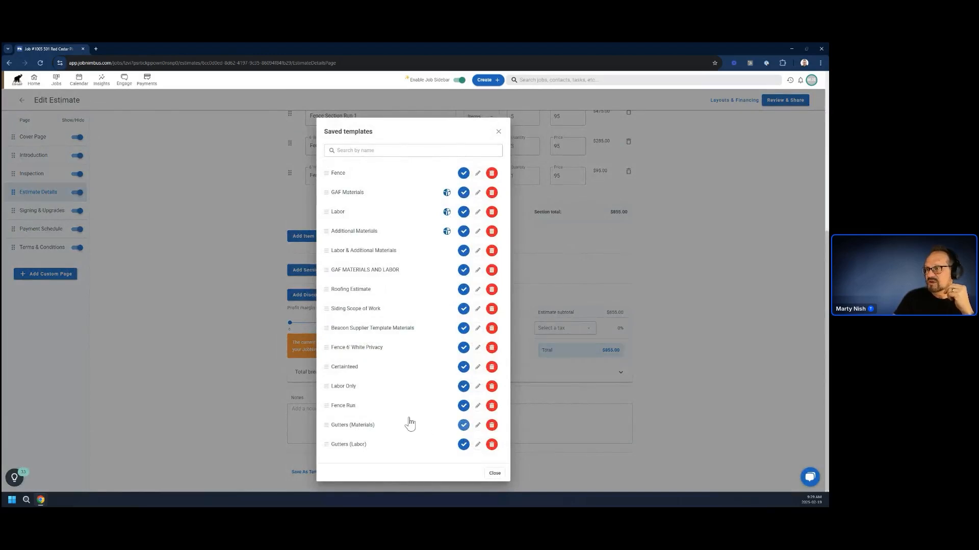
# Set the PREPARATION item in the House (Gutters) - Seamless Gutter System section to quantity 1 and price 950.
pyautogui.scroll(3, 223, 367)
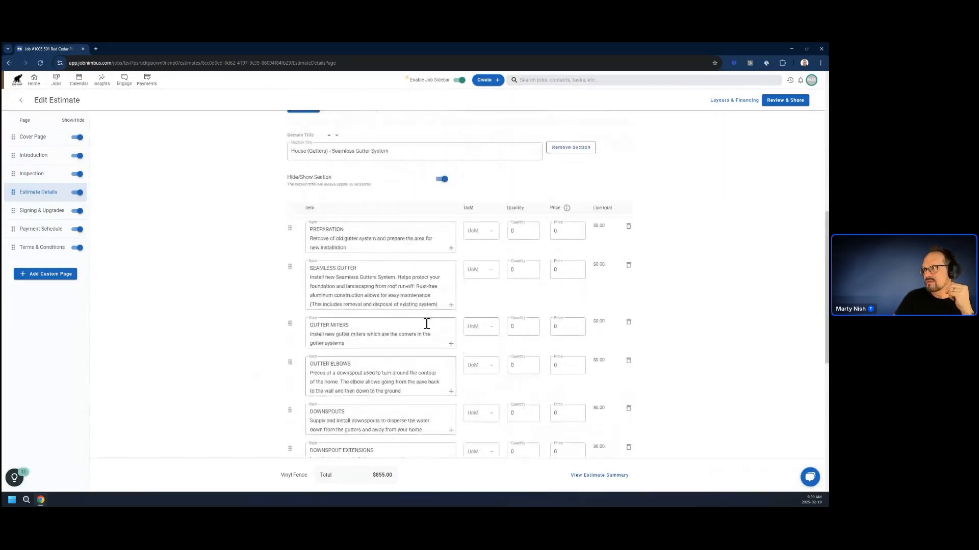
pyautogui.click(518, 231)
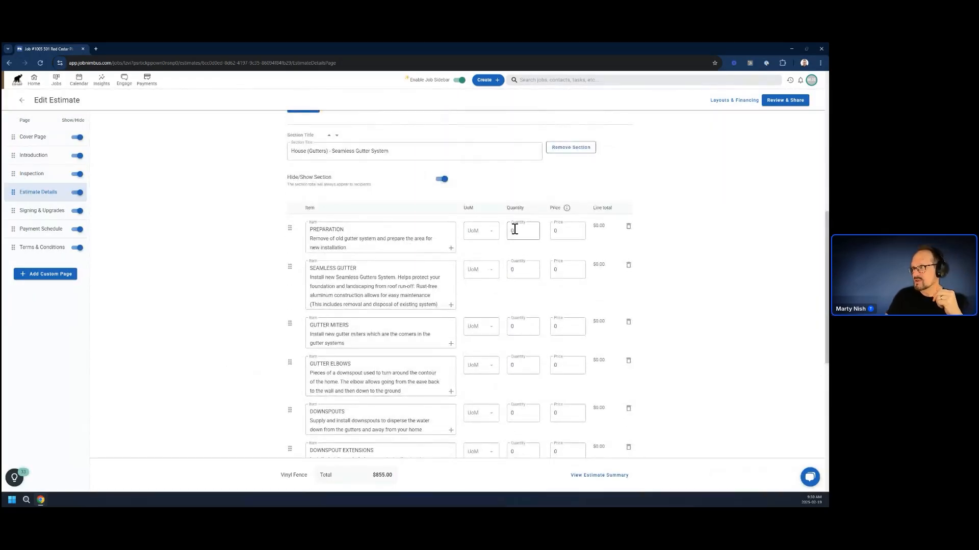
pyautogui.doubleClick(515, 229)
pyautogui.write('1')
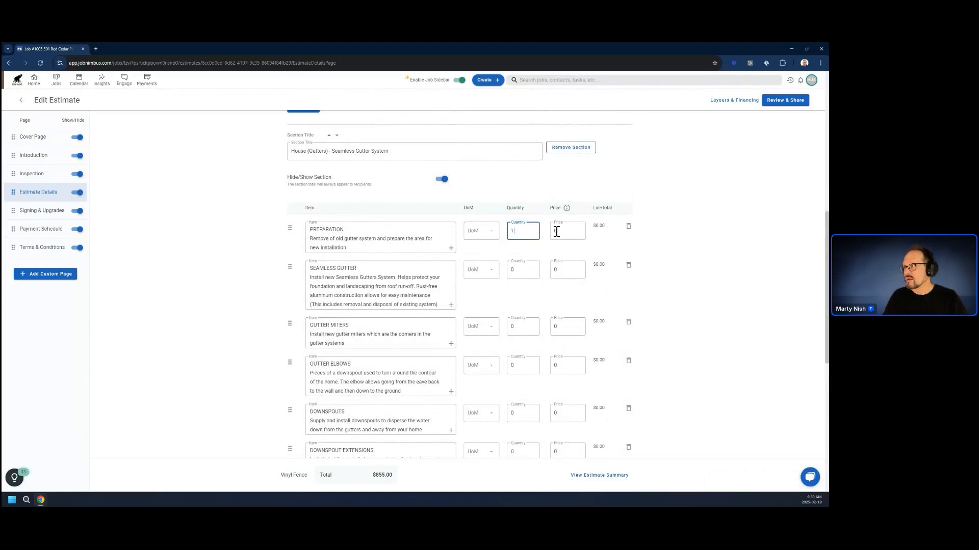
pyautogui.moveTo(571, 230); pyautogui.dragTo(550, 238)
pyautogui.click(561, 230)
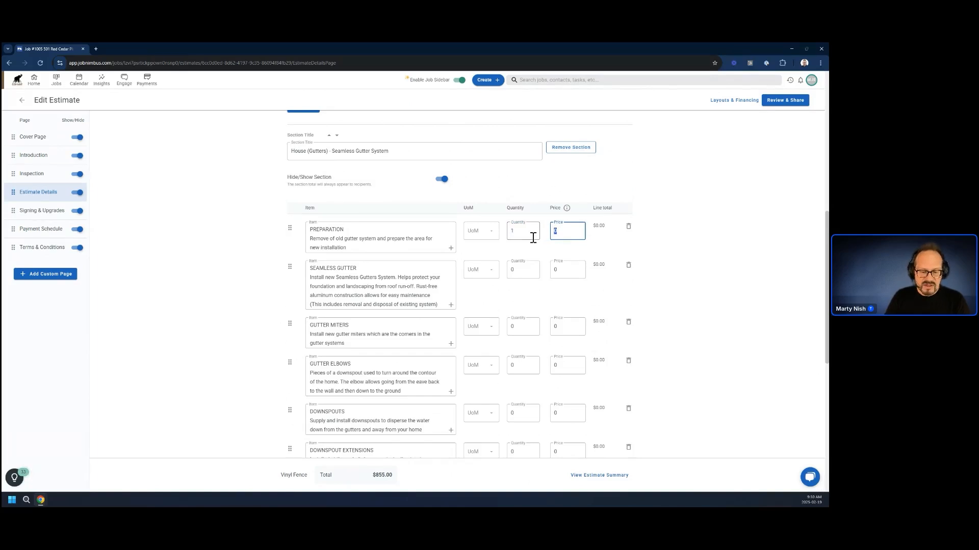
pyautogui.write('950')
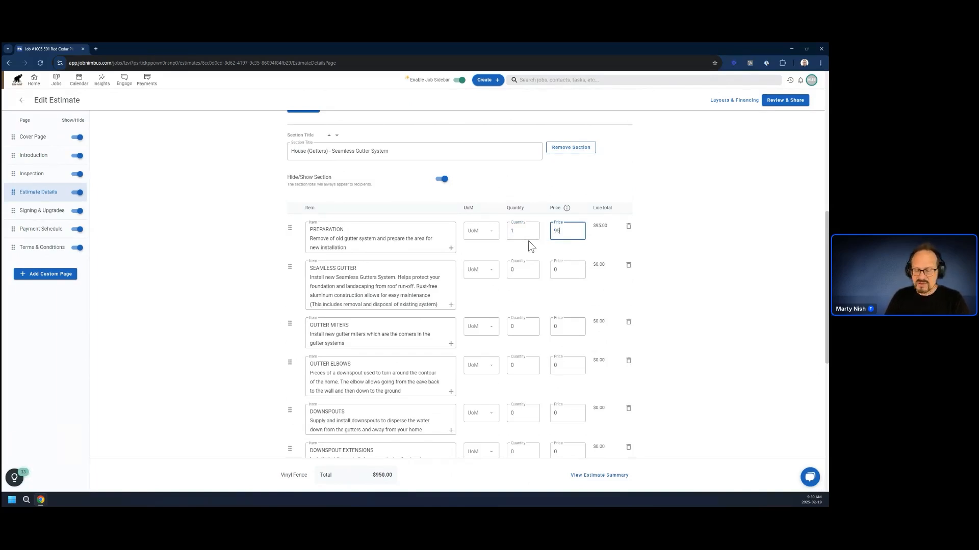
# Preview the Estimate Details page to check how the fence and gutter sections print together, and return to editing.
pyautogui.scroll(5, 528, 241)
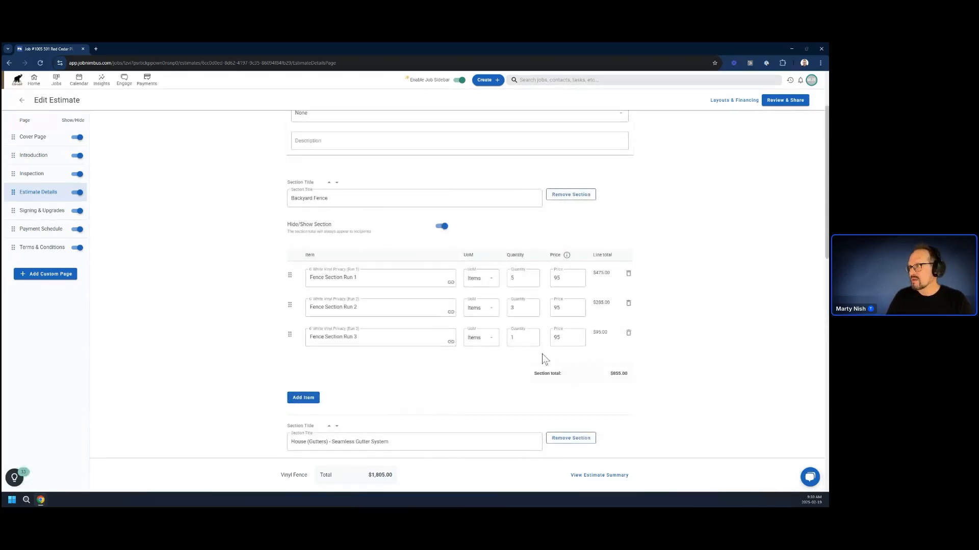
pyautogui.scroll(2, 619, 375)
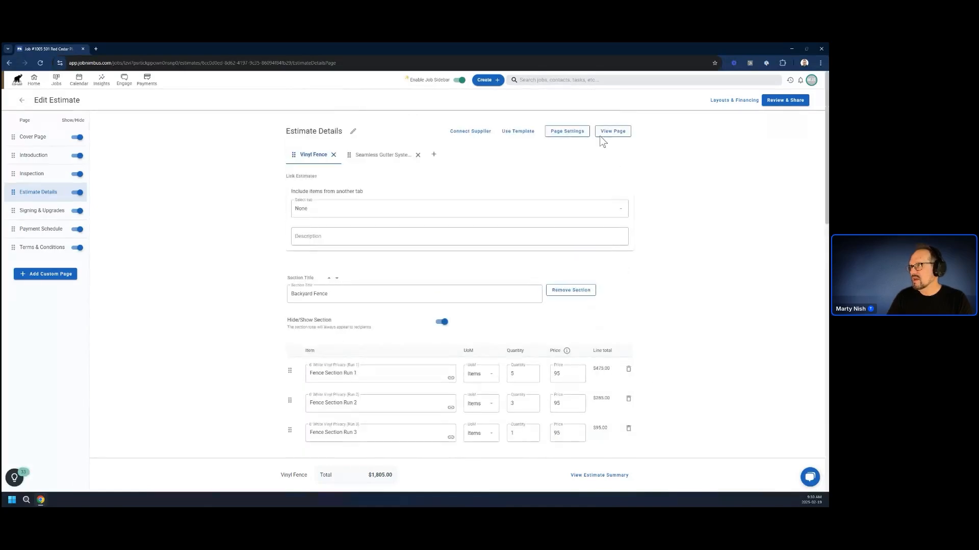
pyautogui.click(601, 135)
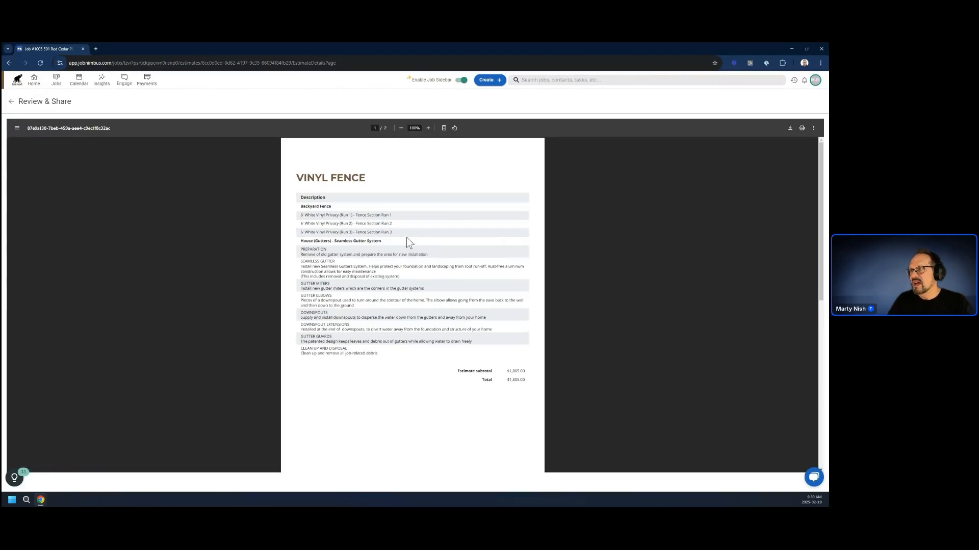
pyautogui.click(12, 104)
# Add a blank line item at the end of the Backyard Fence section as a spacer and preview the page.
pyautogui.scroll(-3, 337, 338)
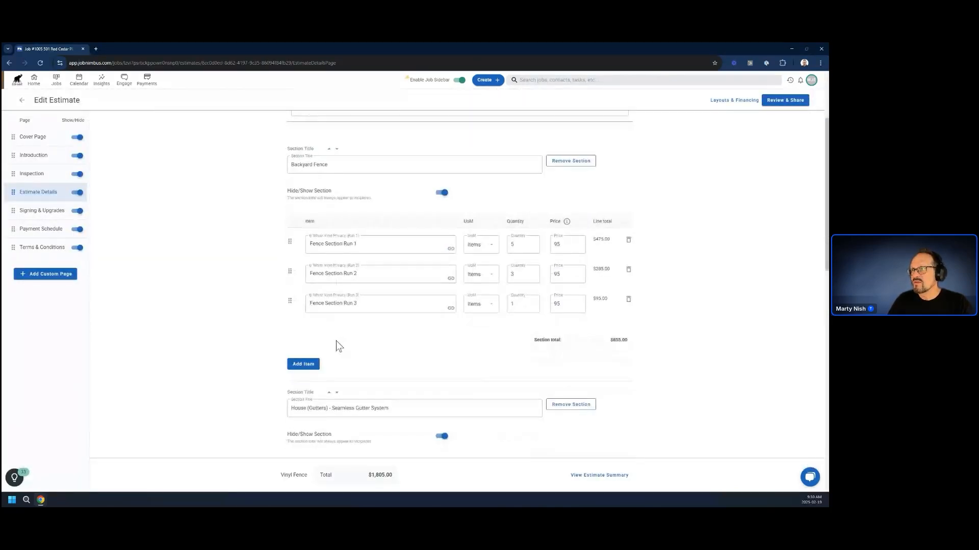
pyautogui.click(300, 366)
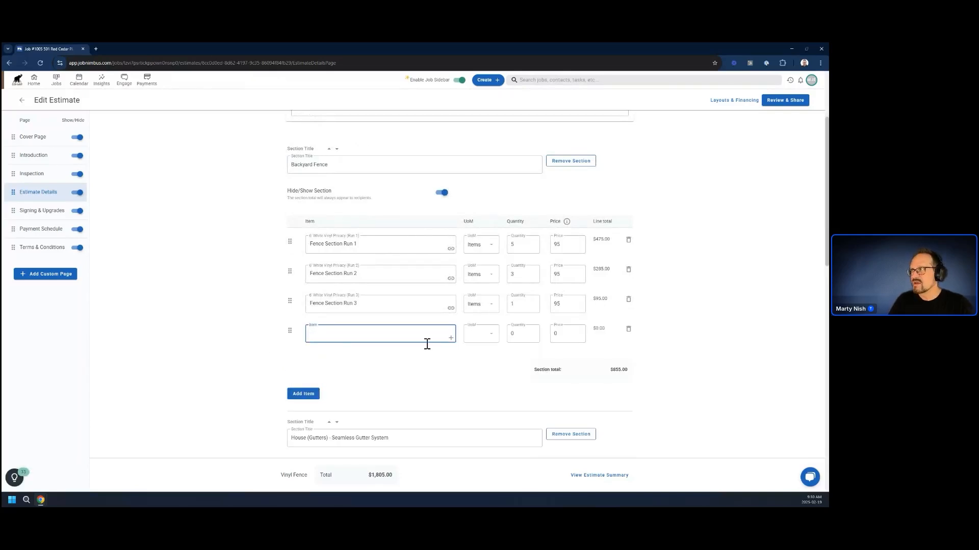
pyautogui.scroll(3, 427, 343)
pyautogui.scroll(-3, 330, 415)
pyautogui.scroll(3, 360, 334)
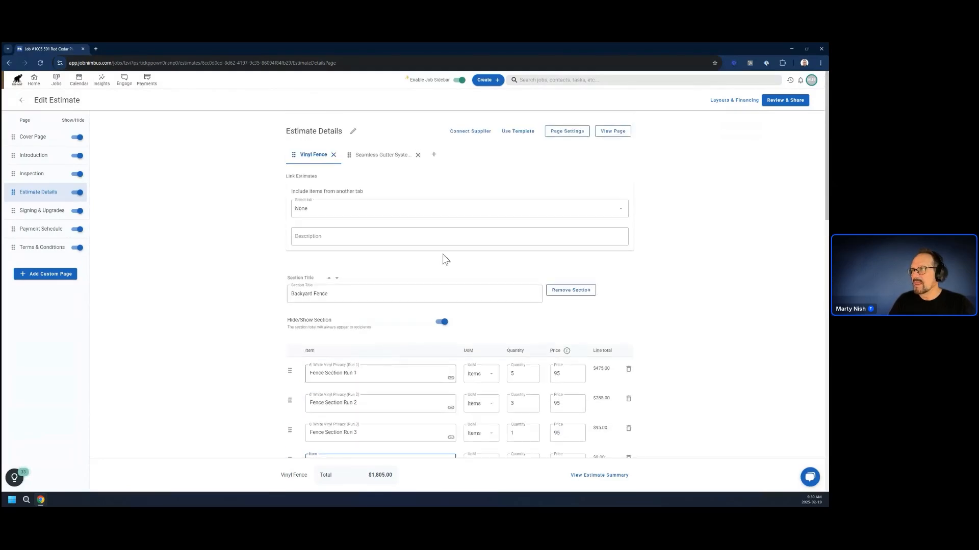
pyautogui.click(623, 133)
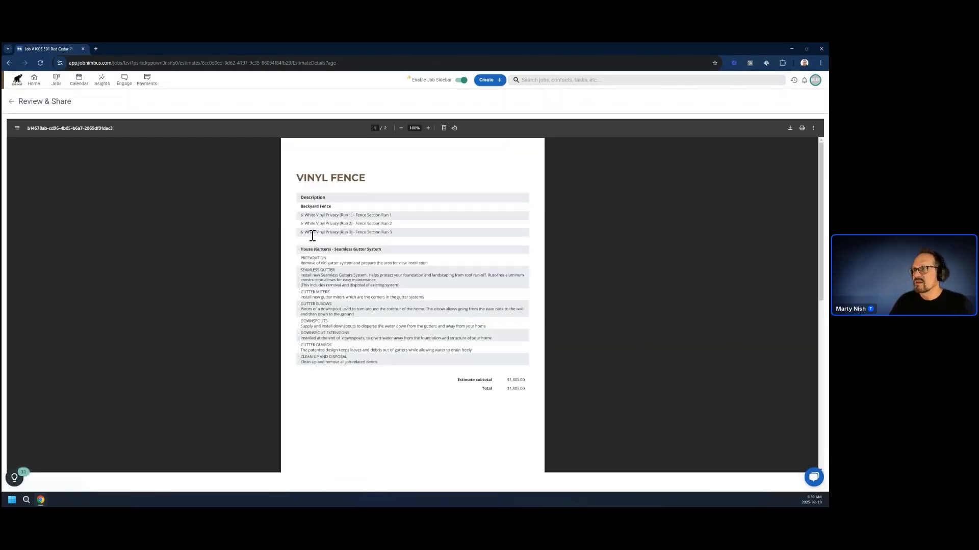
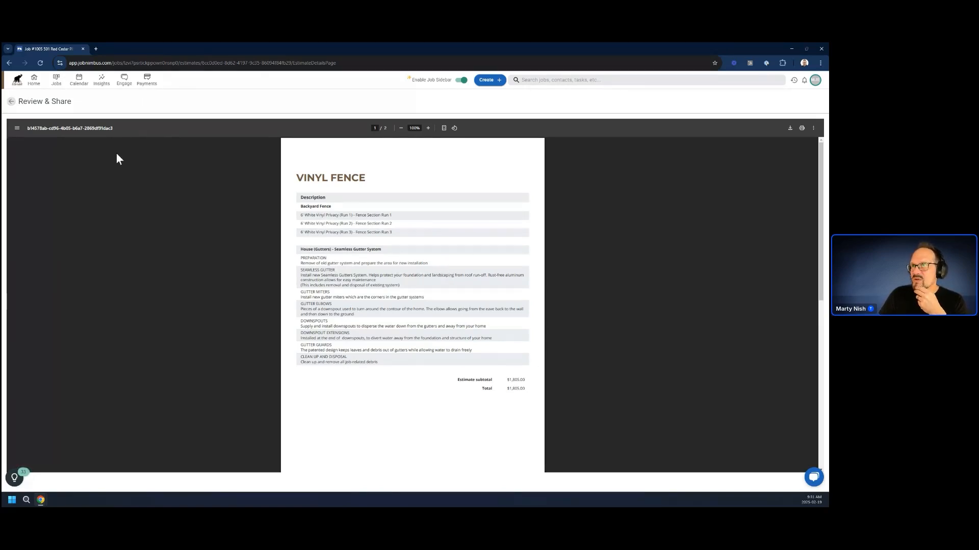
# Return to editing the estimate, review the Vinyl Fence option's fence and gutter sections, and switch to the Seamless Gutter System option.
pyautogui.click(12, 102)
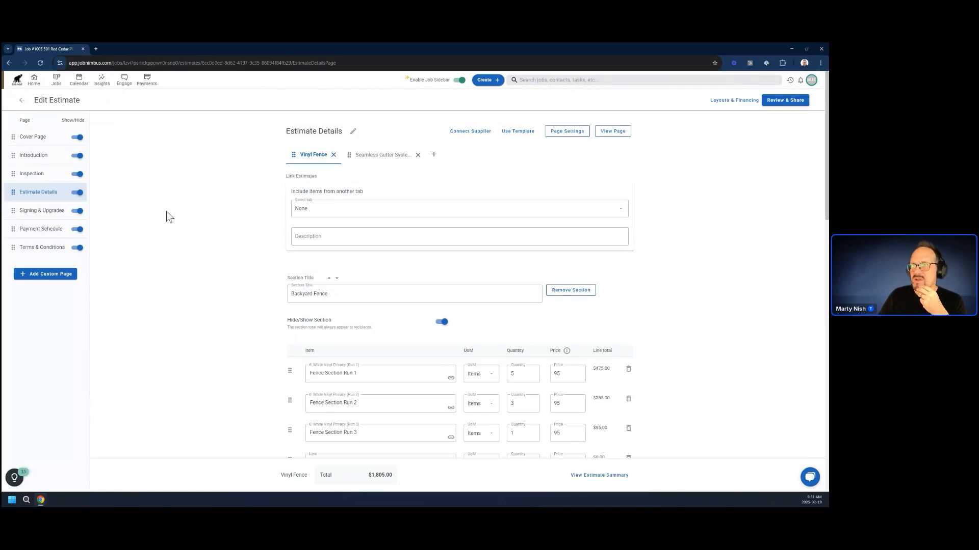
pyautogui.scroll(-7, 170, 217)
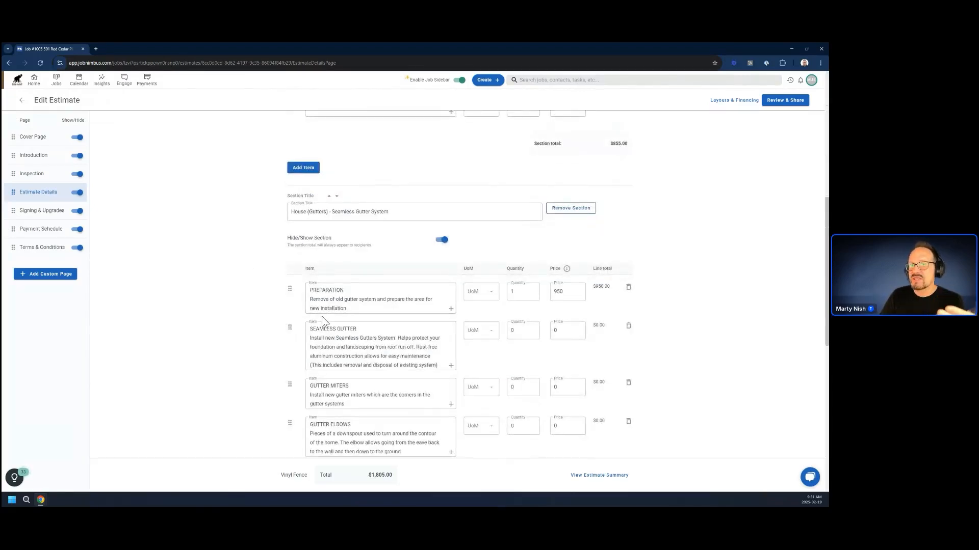
pyautogui.scroll(1, 293, 331)
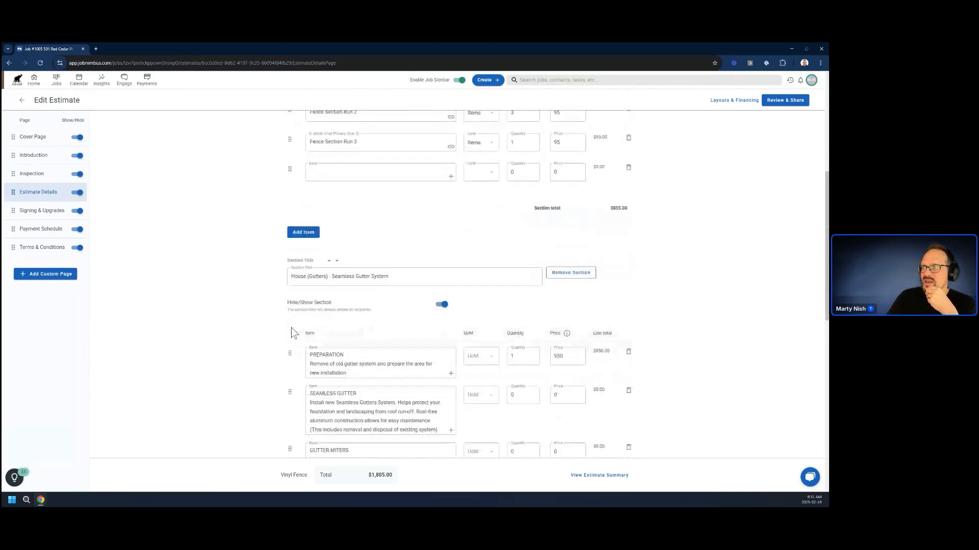
pyautogui.scroll(-1, 293, 332)
pyautogui.scroll(6, 292, 332)
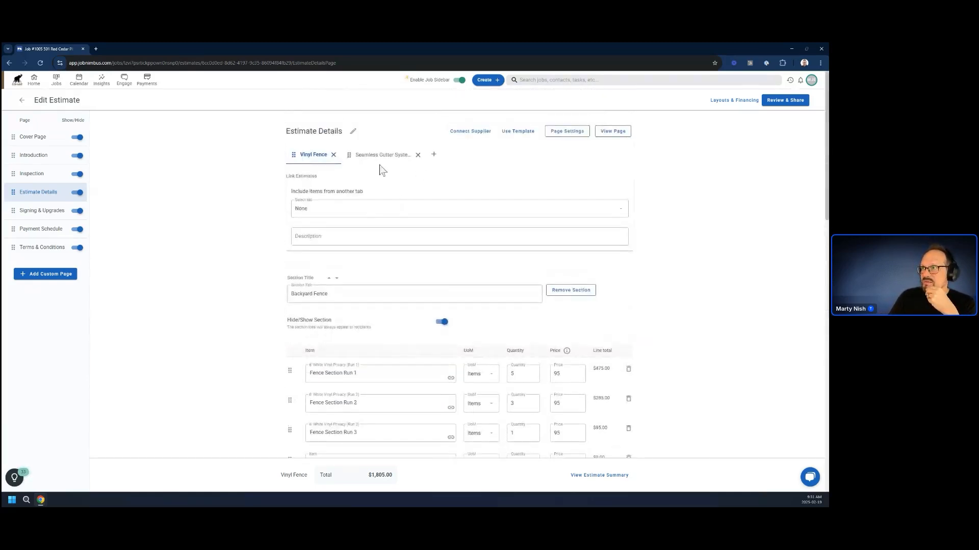
pyautogui.click(376, 155)
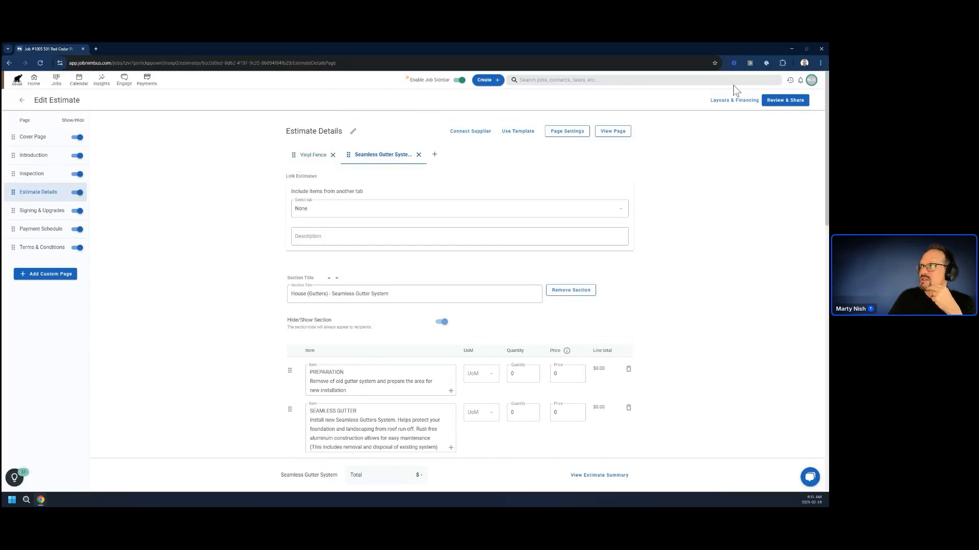
# Open the company's estimate settings and look through the saved estimate templates and the list of estimate layouts.
pyautogui.click(810, 81)
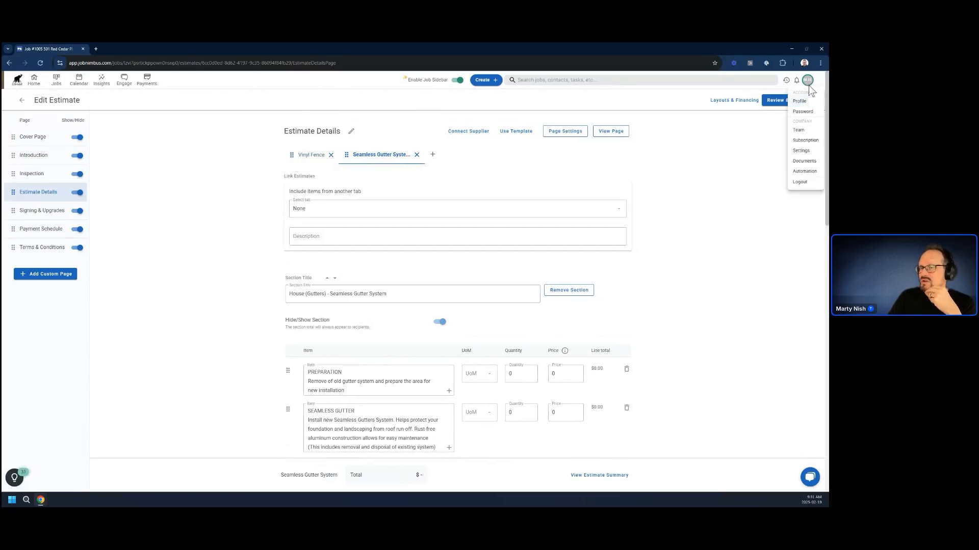
pyautogui.click(802, 149)
pyautogui.click(30, 187)
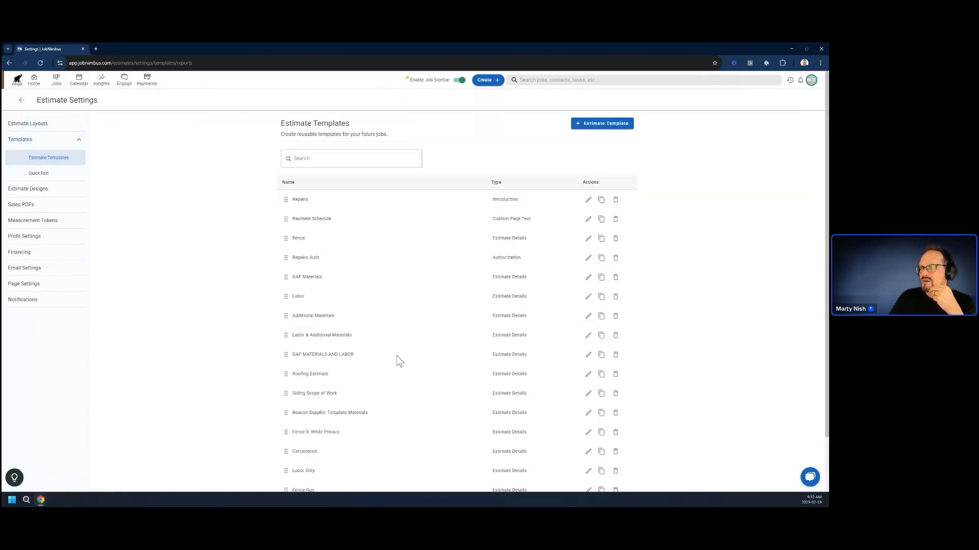
pyautogui.scroll(-2, 395, 358)
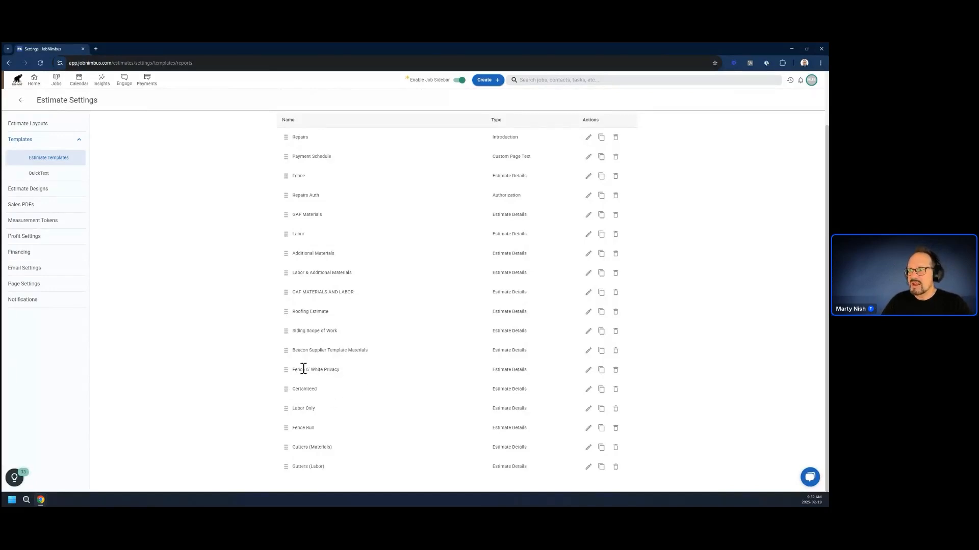
pyautogui.scroll(2, 325, 381)
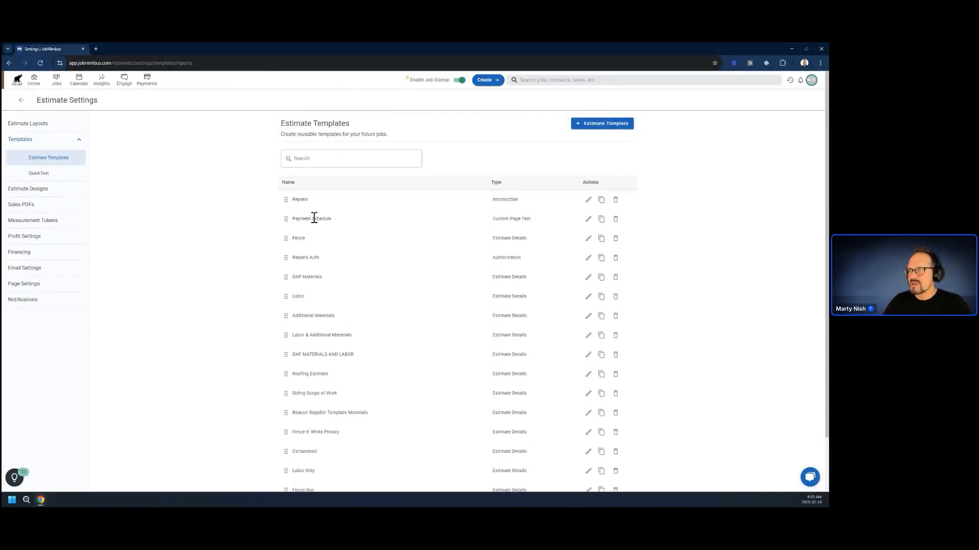
pyautogui.click(28, 123)
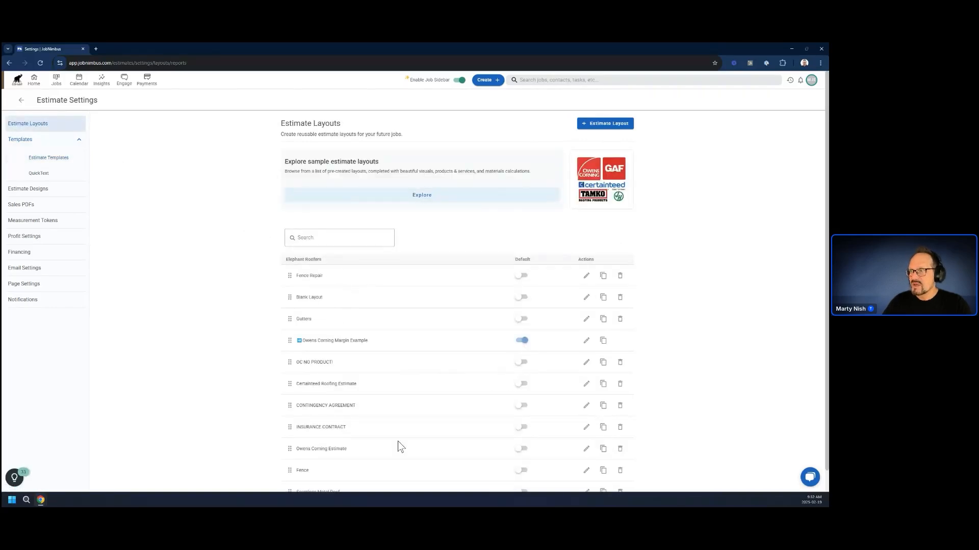
pyautogui.scroll(-1, 320, 428)
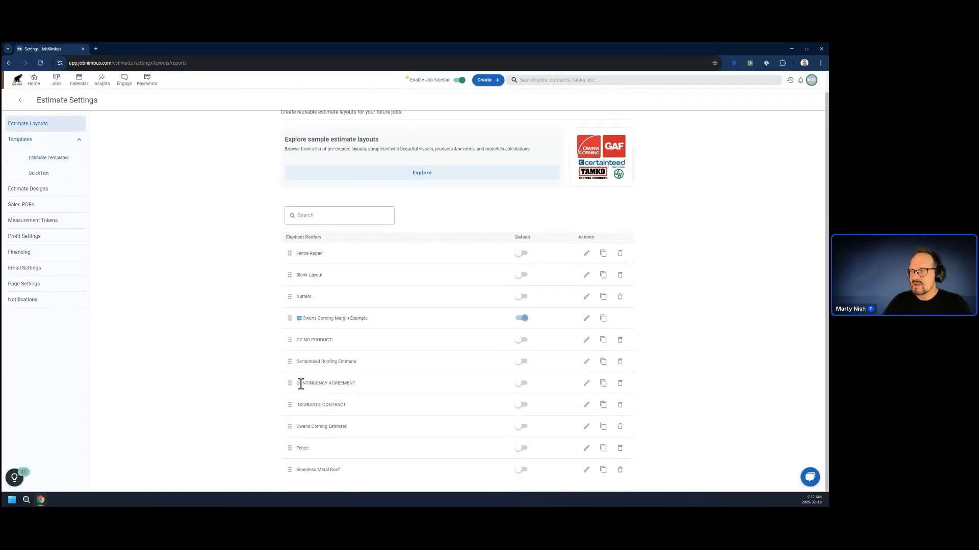